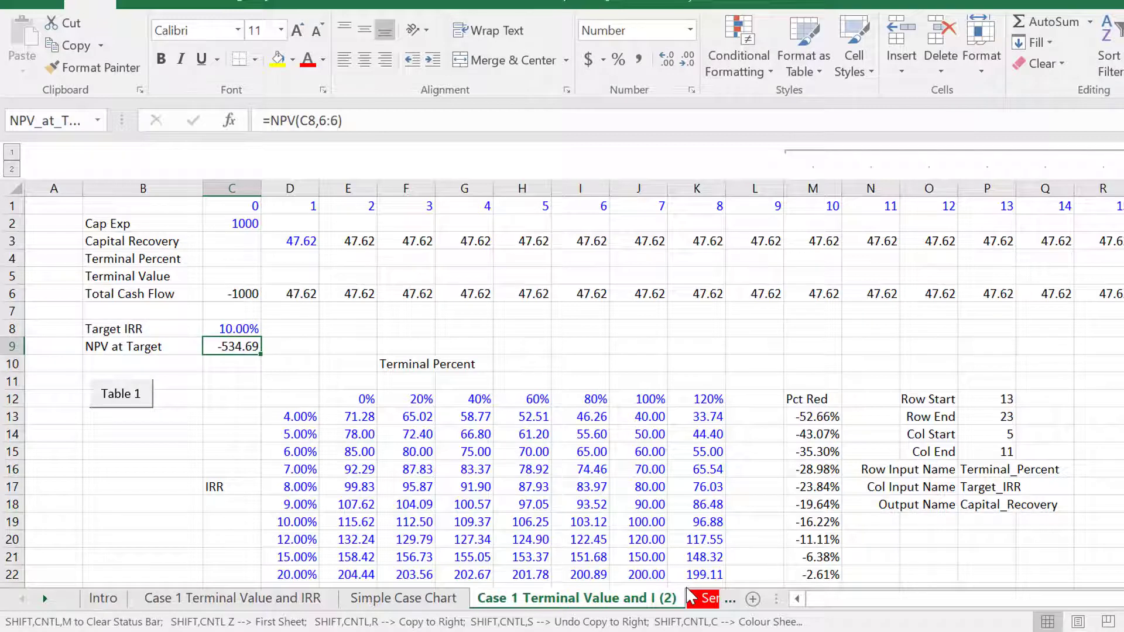
Goal seek the NPV at Target cell C9 to 0 by changing the first Capital Recovery value in D3
key(Right)
key(alt+d)
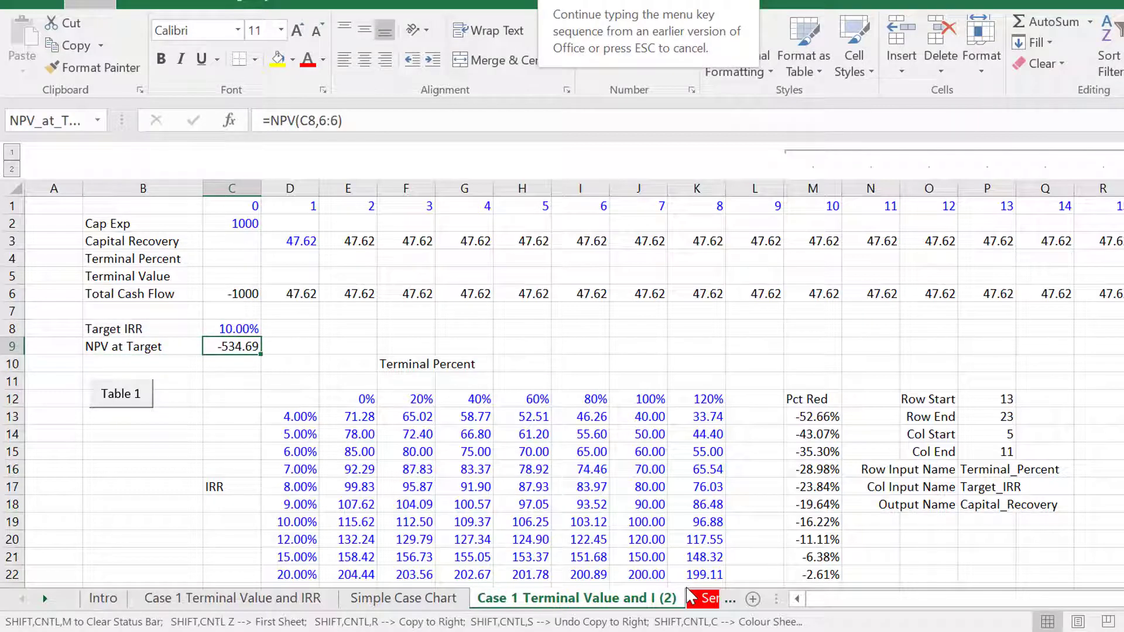
key(g)
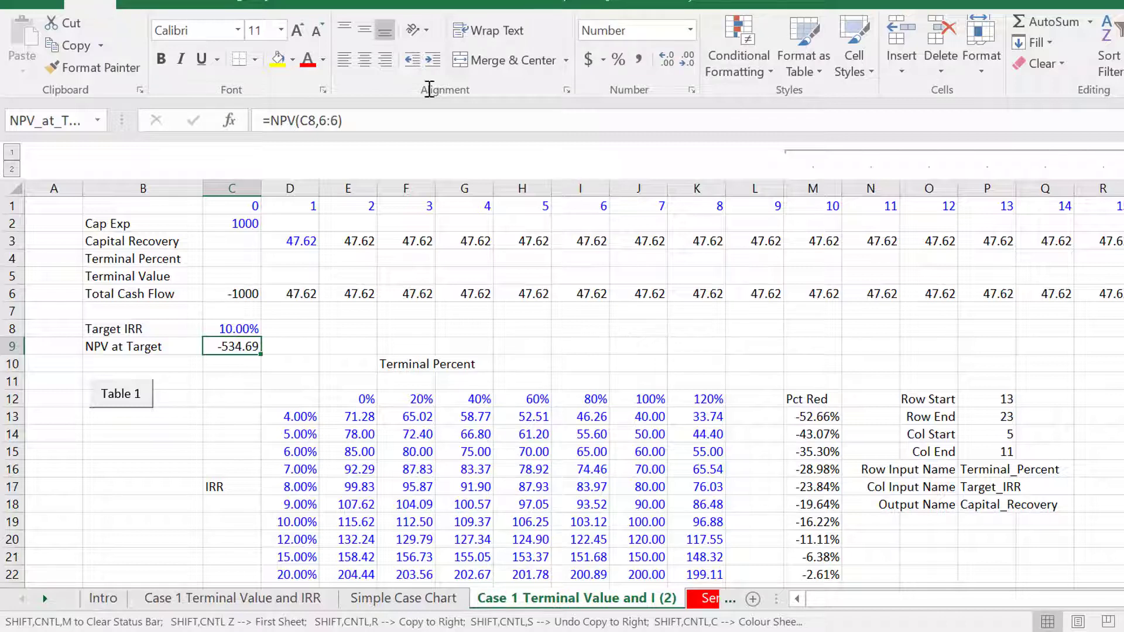
click(391, 3)
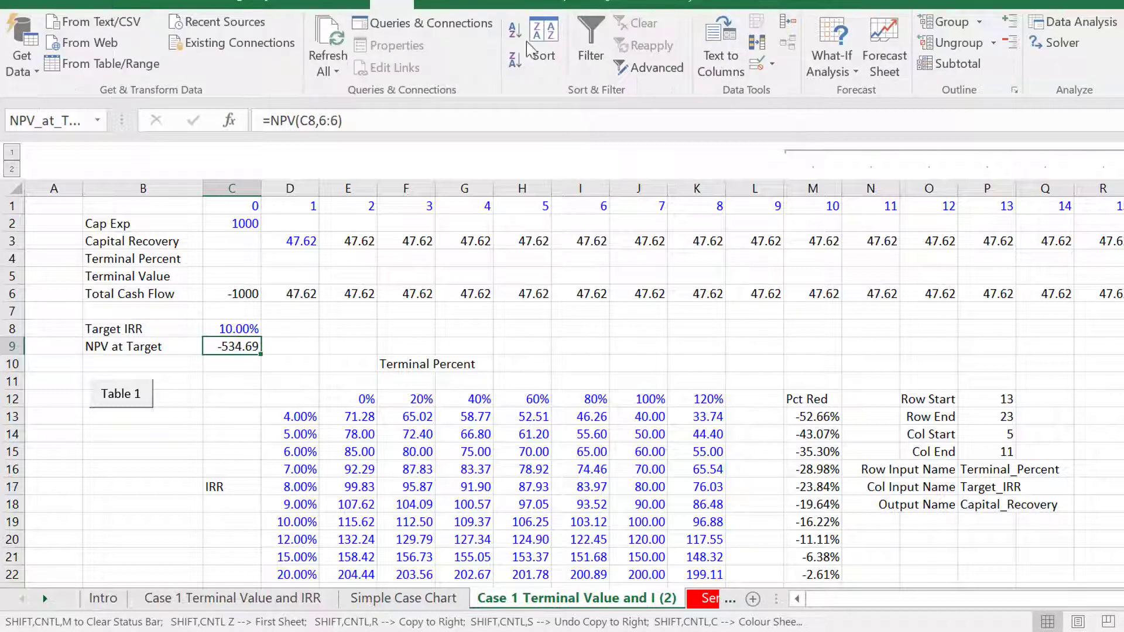
click(830, 69)
click(838, 120)
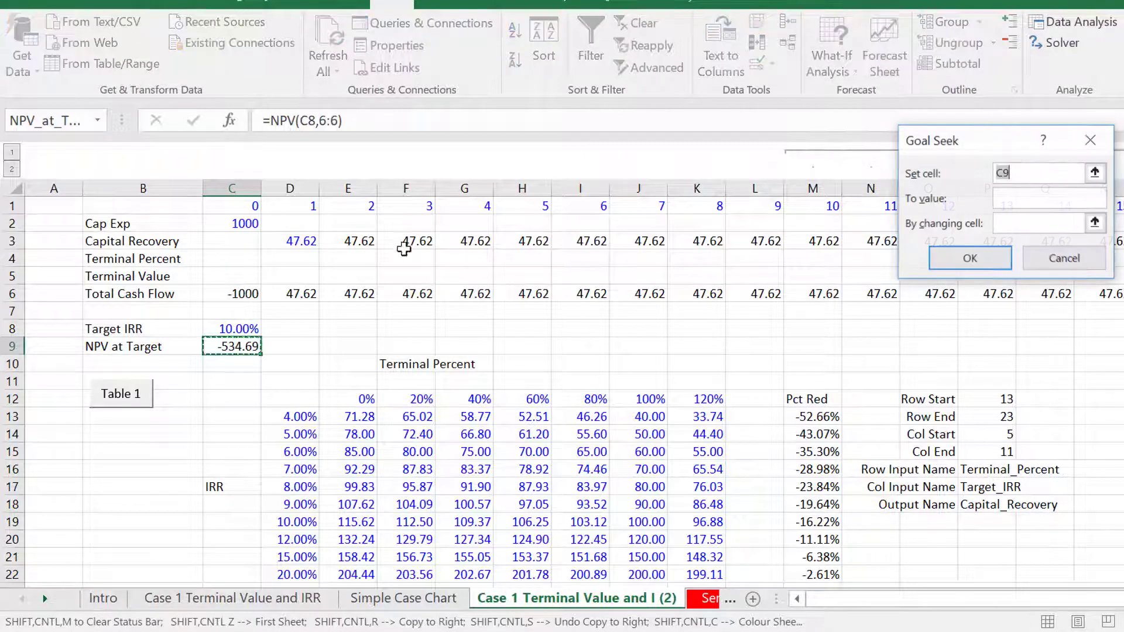
click(1044, 205)
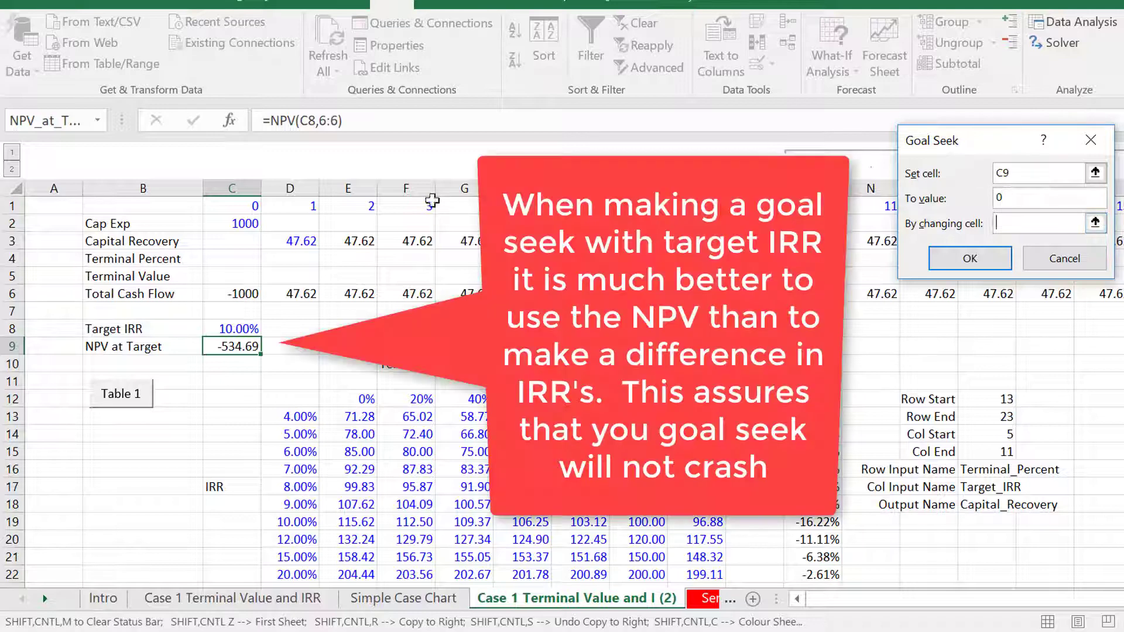
click(302, 240)
key(Return)
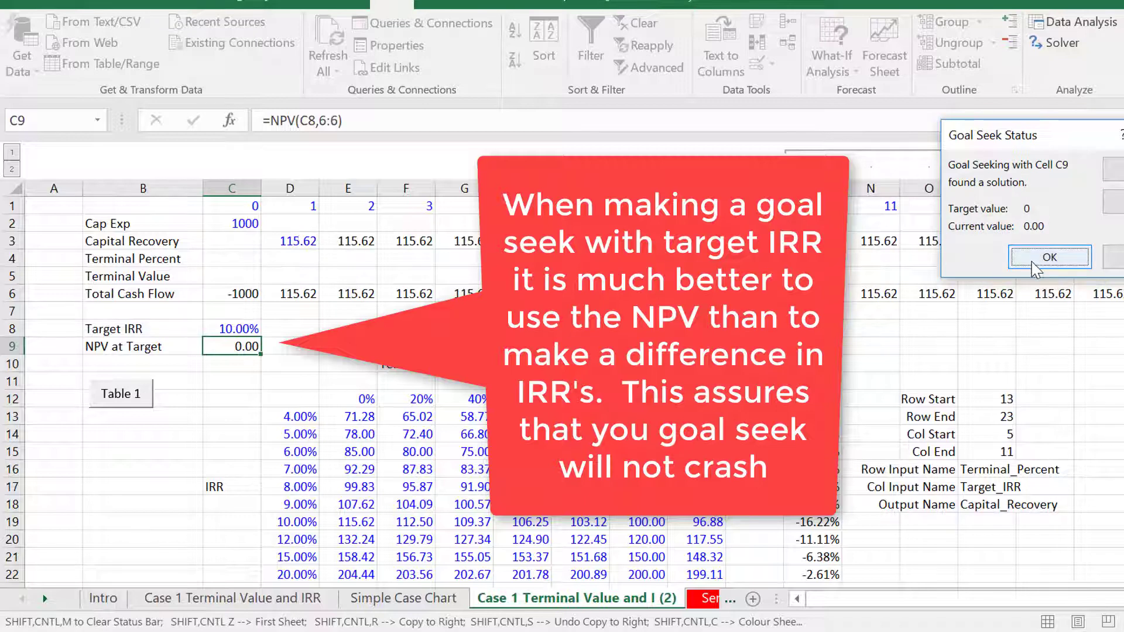
click(1048, 256)
click(464, 328)
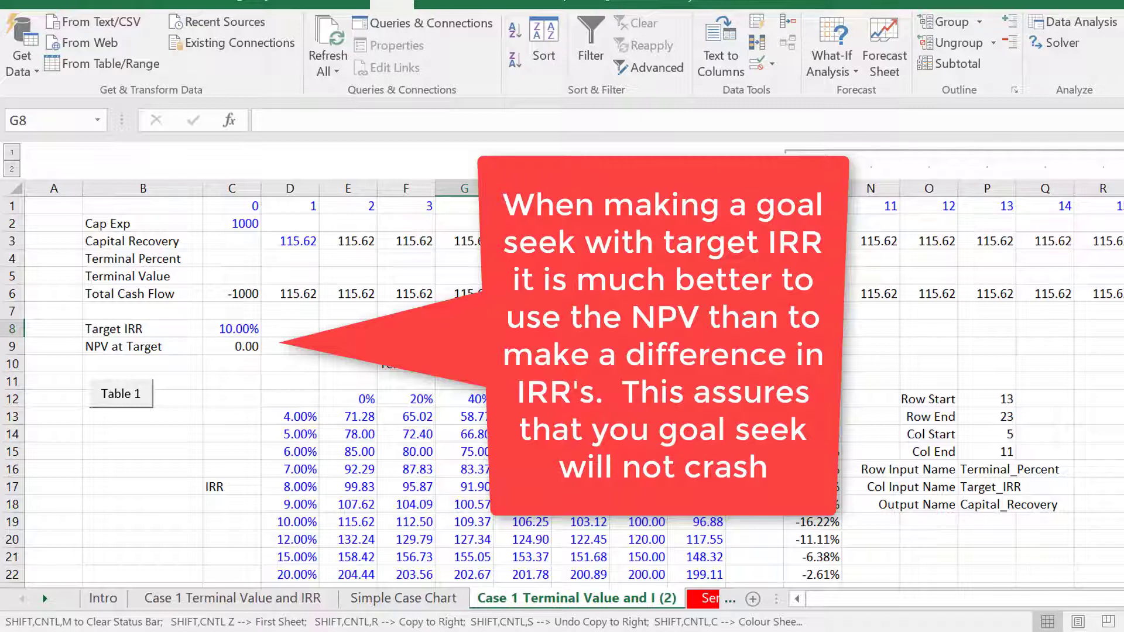
Clear the message from the status bar and start recording a macro with the default settings
key(ctrl+shift+m)
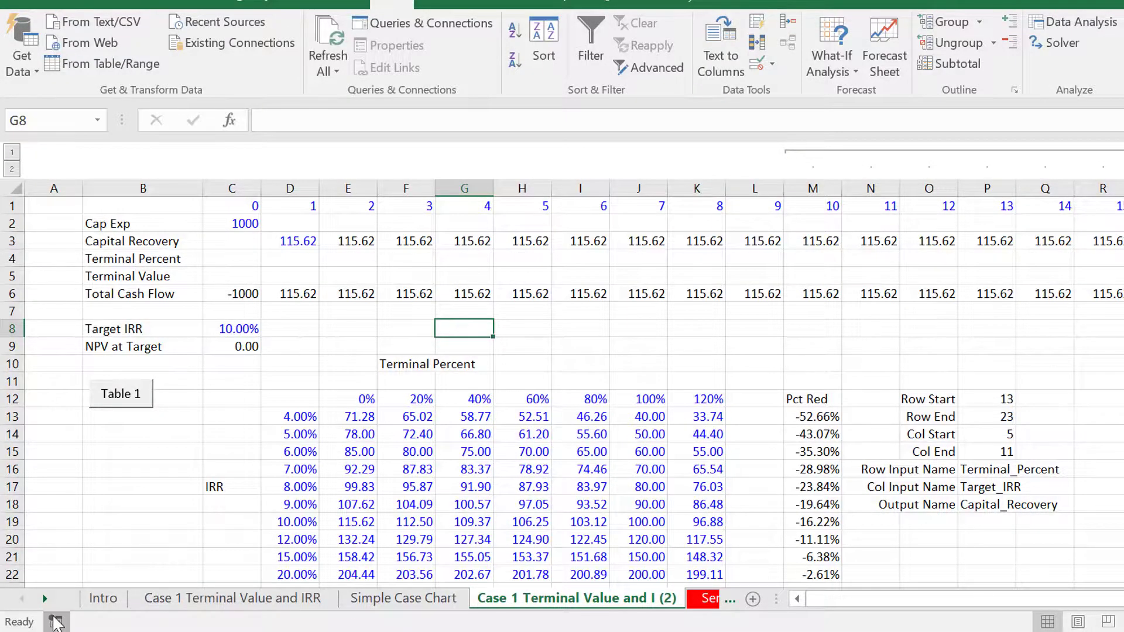
click(55, 622)
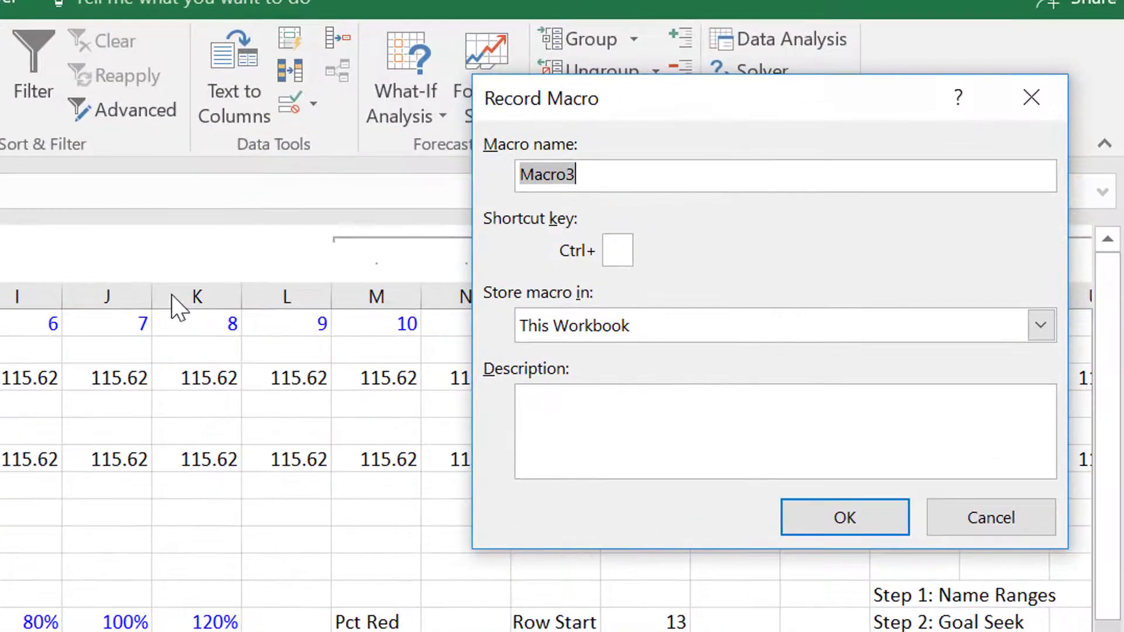
key(Return)
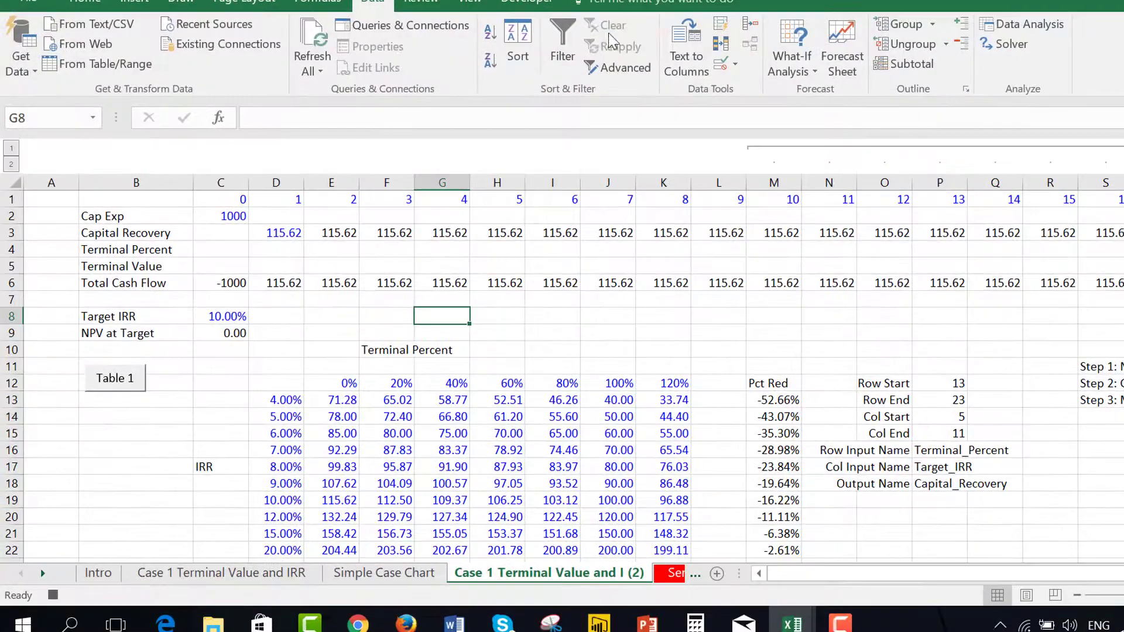
Record a goal seek that sets C9 to 0 by changing D3, and stop the macro recording
click(792, 61)
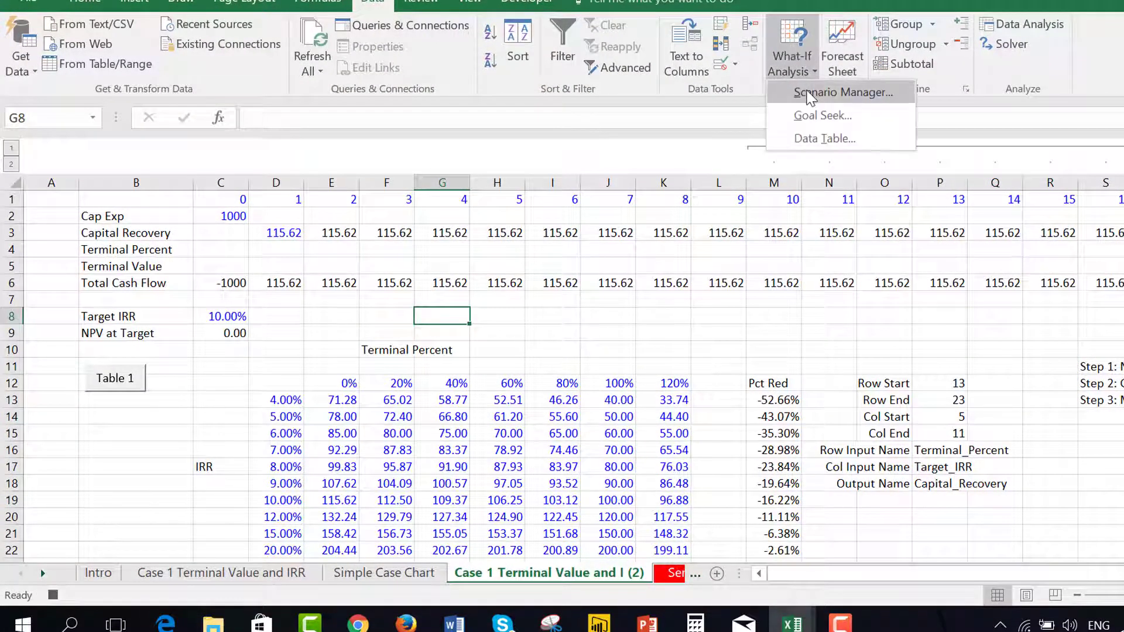
click(809, 116)
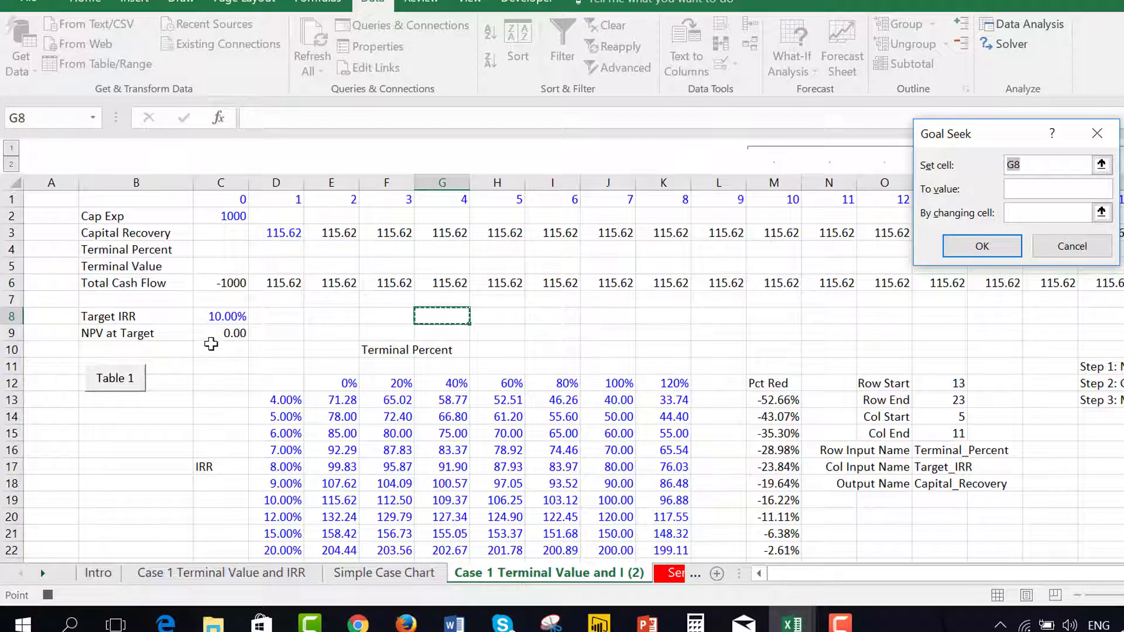
click(213, 339)
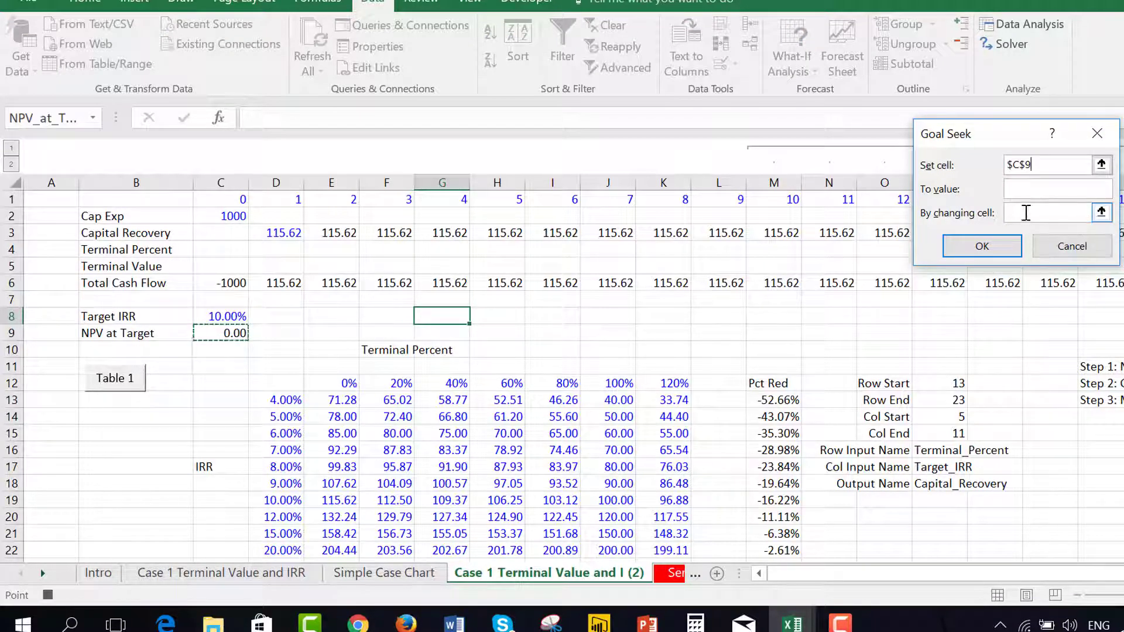
click(1016, 193)
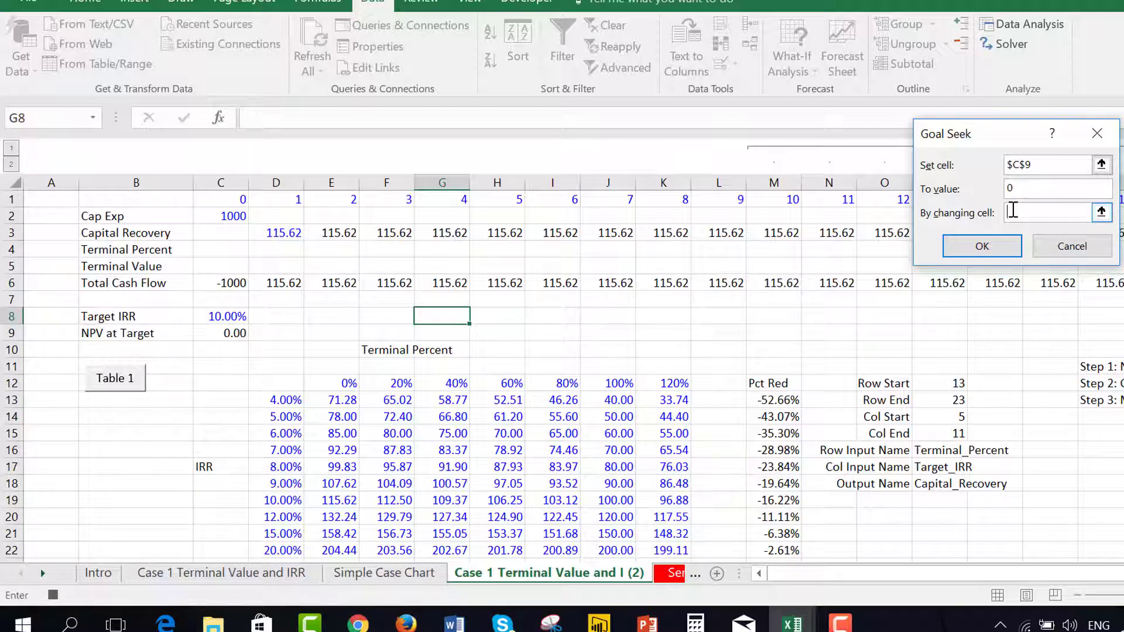
click(286, 234)
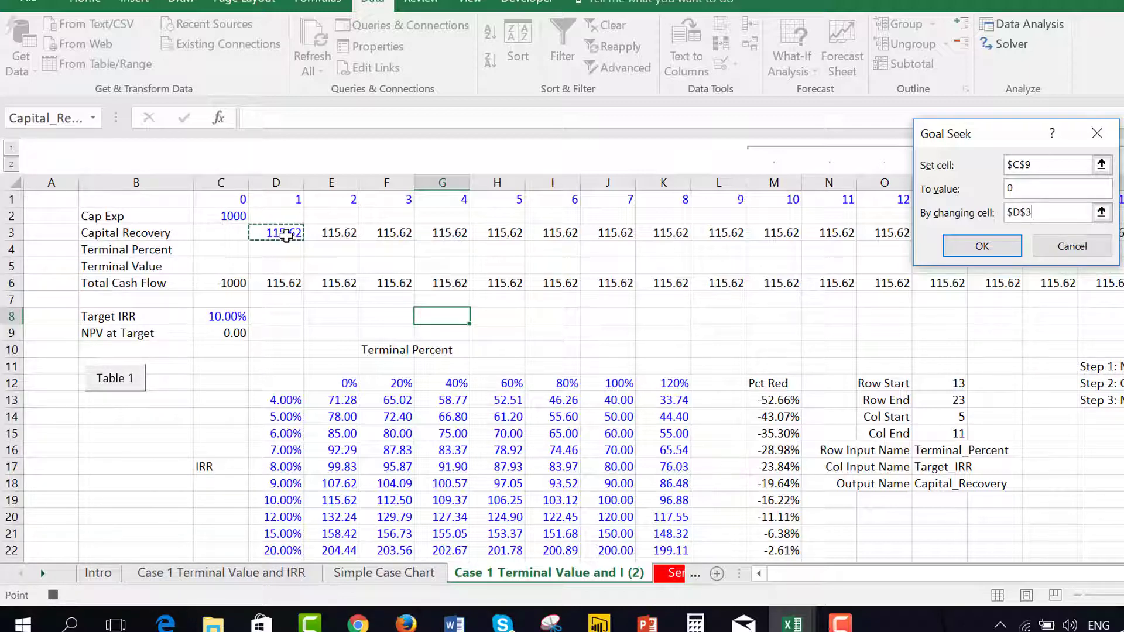
key(Return)
key(Return)
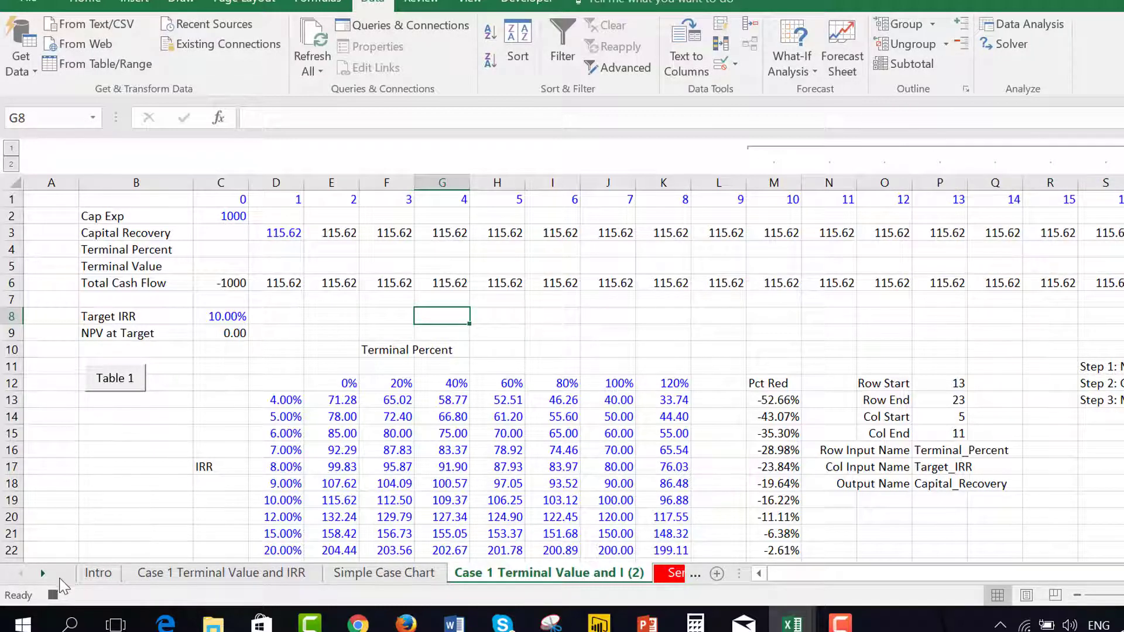
click(58, 592)
click(66, 450)
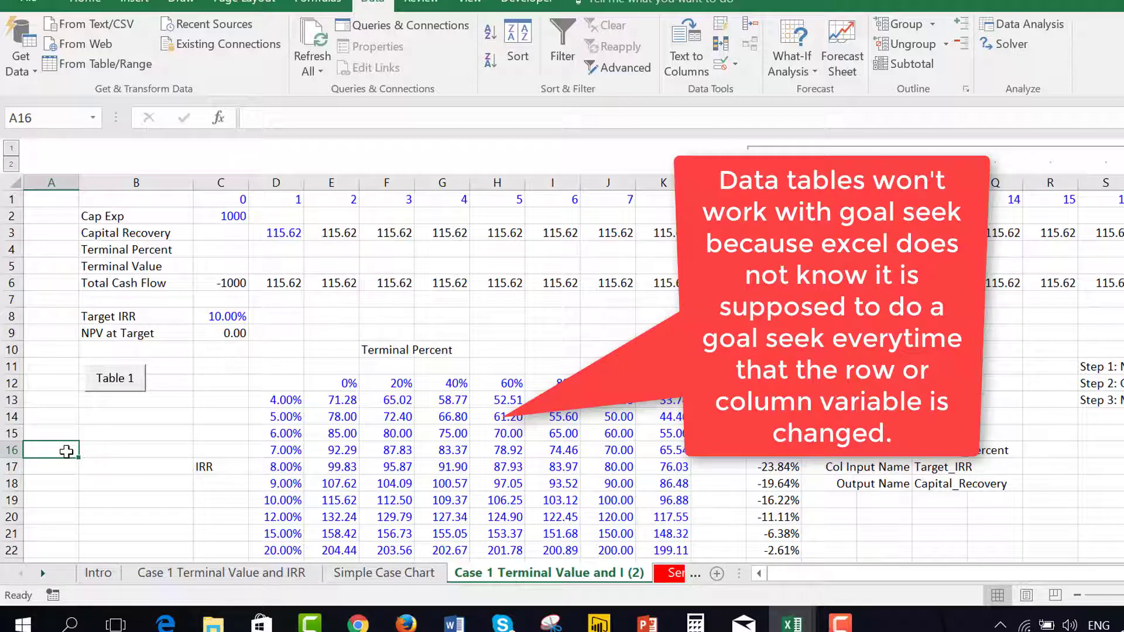
Create range names for the table settings in O12:P18, using only the left column as the source of names
key(Right)
key(Right)
key(Up)
key(Up)
key(Right)
key(Right)
key(Right)
key(Right)
key(Right)
key(Right)
key(Right)
key(Right)
key(Right)
key(Right)
key(Right)
key(Right)
key(Up)
key(Up)
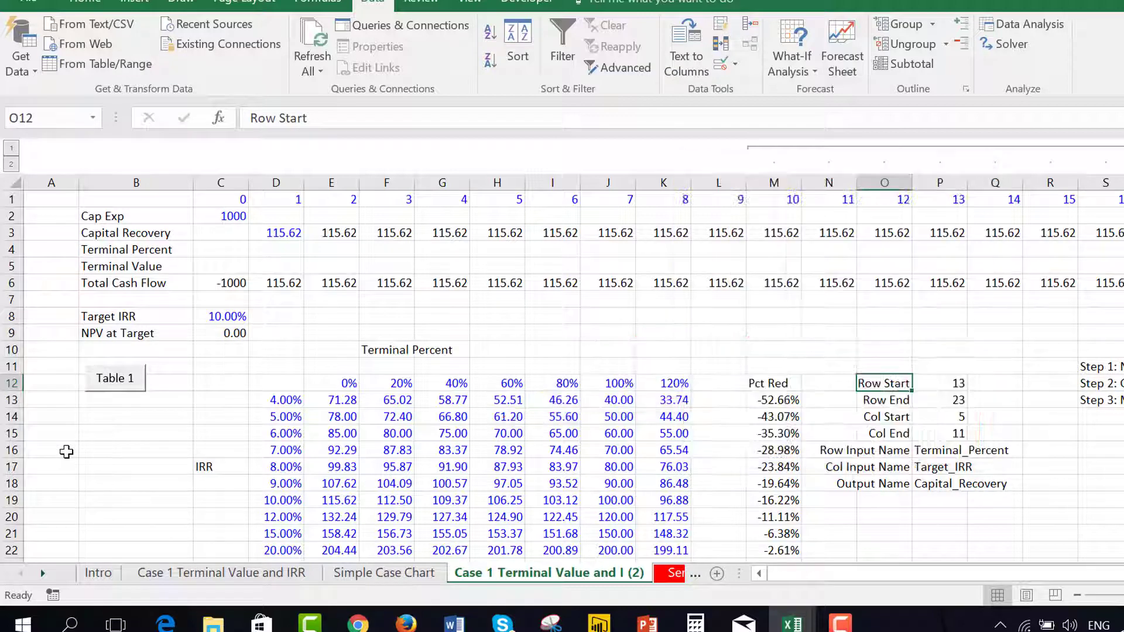
key(shift+Right)
key(shift+Down)
key(shift+Down)
key(shift+Down)
key(shift+Down)
key(shift+Down)
key(shift+Down)
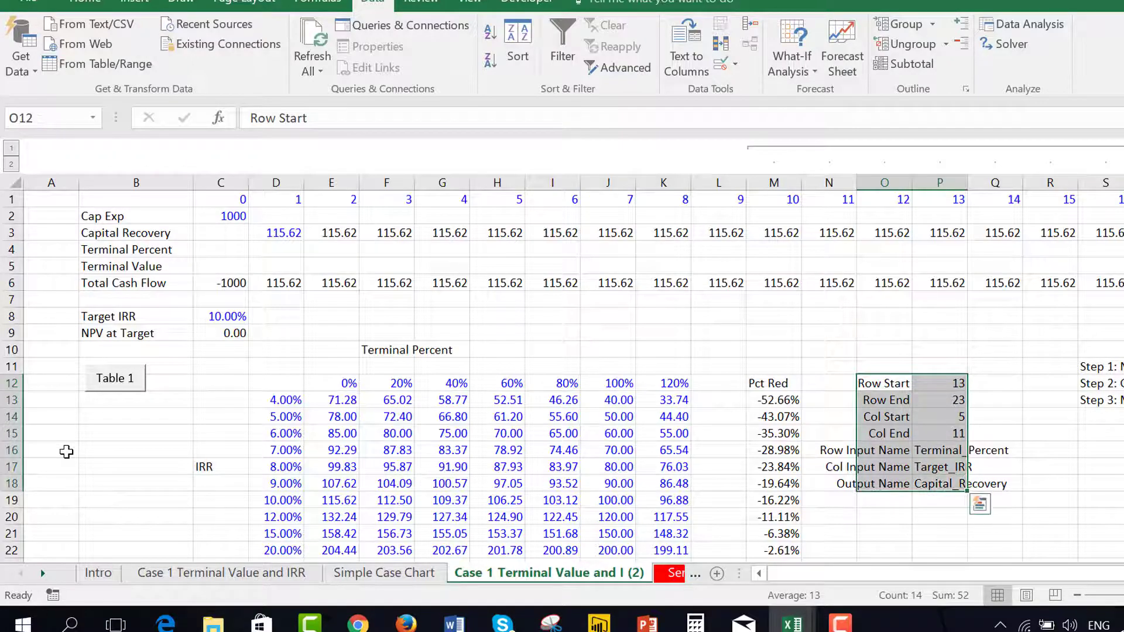
key(ctrl+shift+F3)
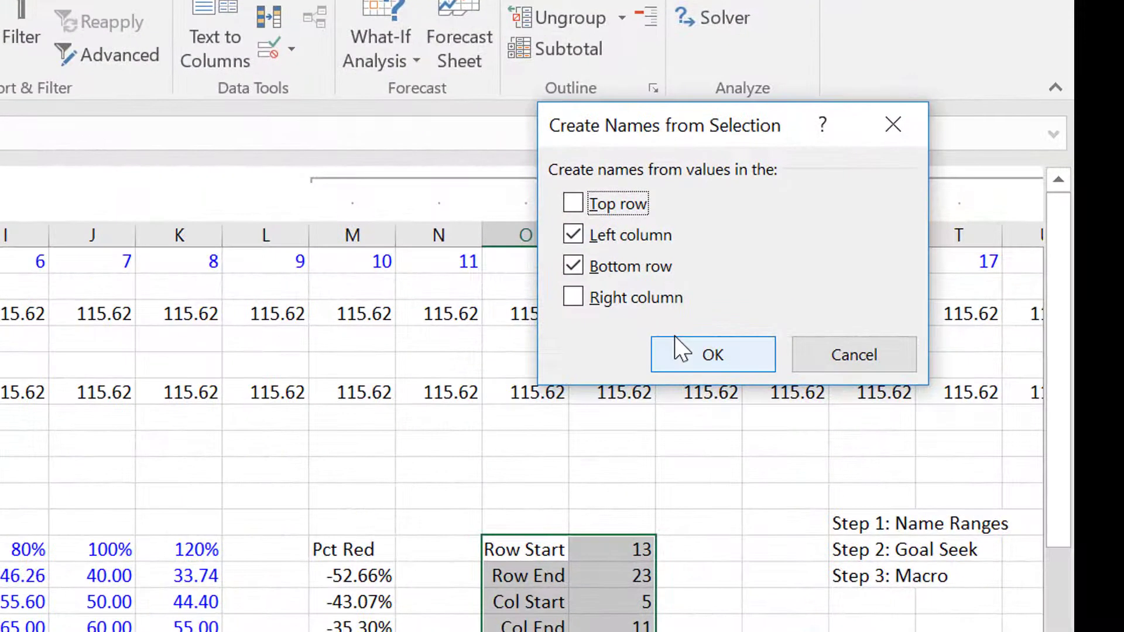
click(702, 241)
click(577, 266)
click(708, 354)
Inspect the formulas behind Row Start, Row End, Col Start and Col End in P12:P15
key(Right)
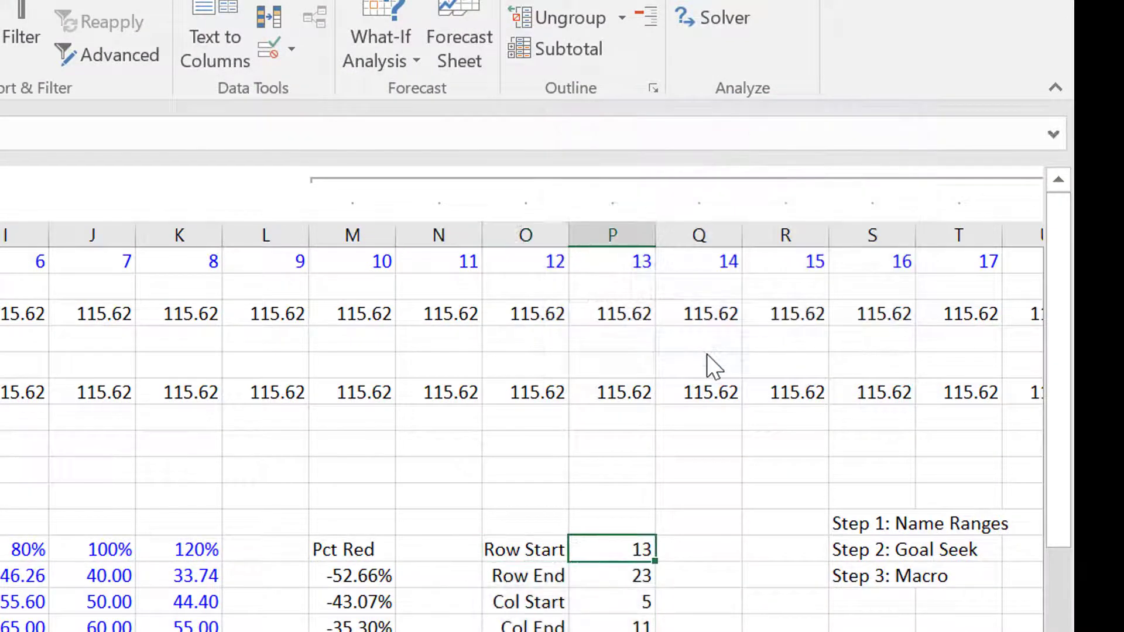
key(F2)
key(Return)
key(F2)
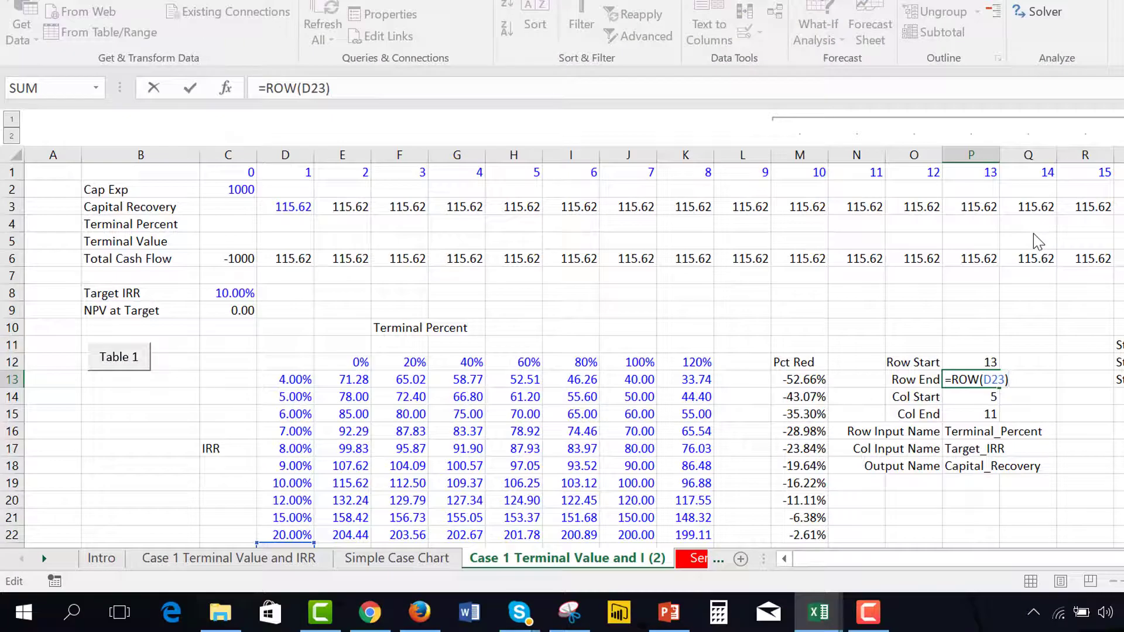
key(Escape)
key(Down)
key(F2)
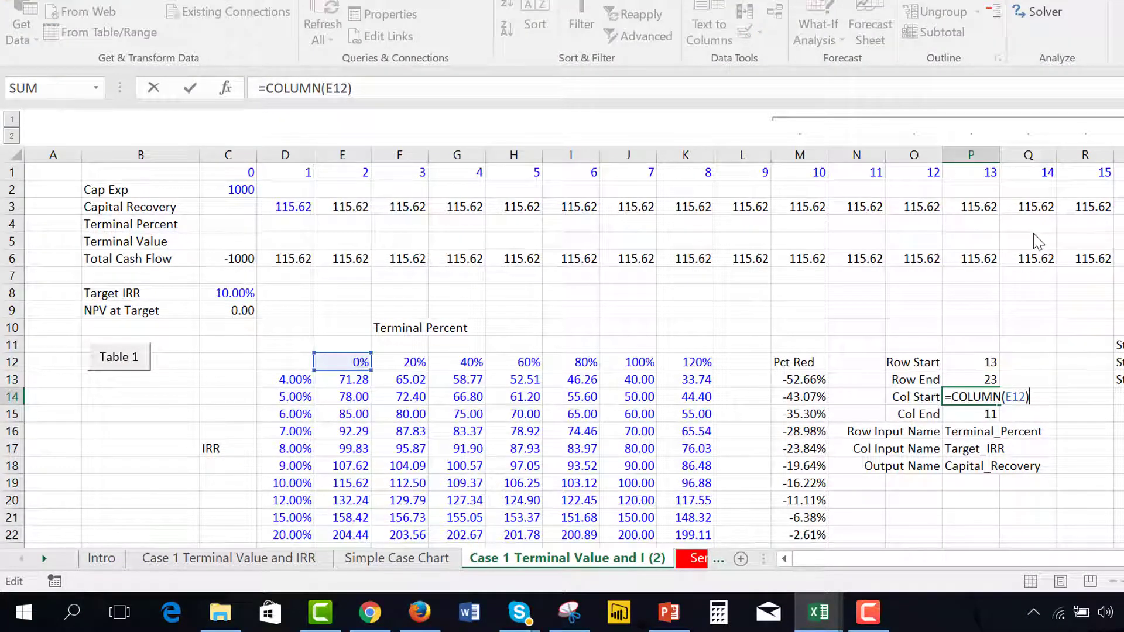
key(Return)
key(F2)
key(Return)
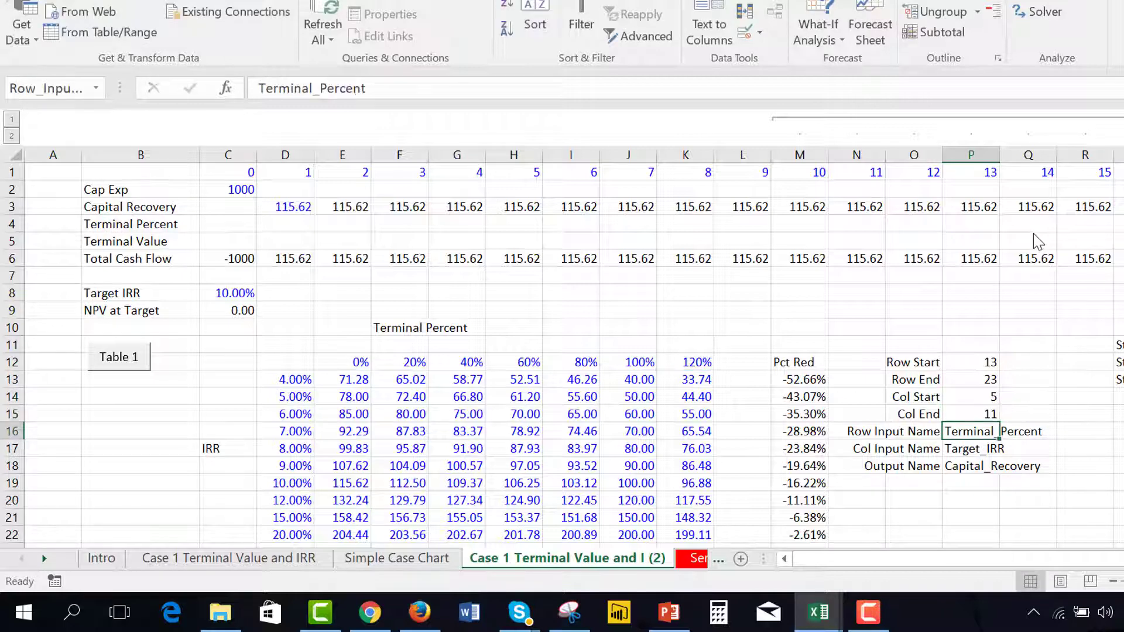
Set the Terminal Percent in C4 to 100%
key(Left)
key(Left)
key(Left)
key(Left)
key(Left)
key(Left)
key(Left)
key(Left)
key(Left)
key(Left)
key(Left)
key(Left)
key(Up)
key(Up)
key(Up)
key(Up)
key(Up)
key(Up)
key(Up)
key(Up)
key(Up)
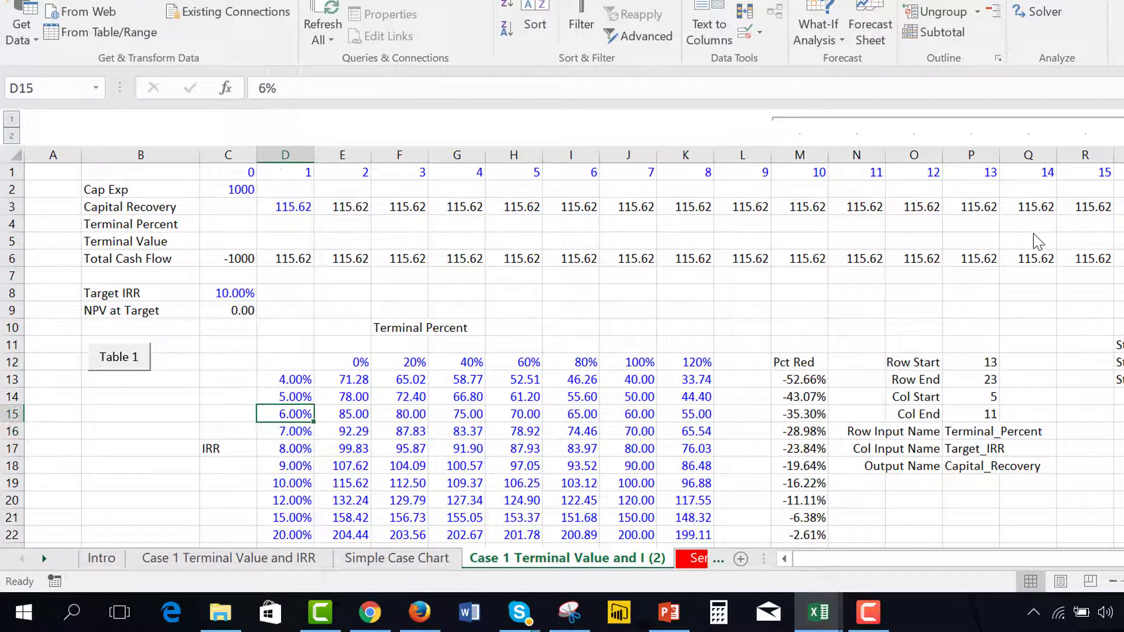
key(Up)
key(Up)
key(Left)
key(Down)
key(Down)
key(Up)
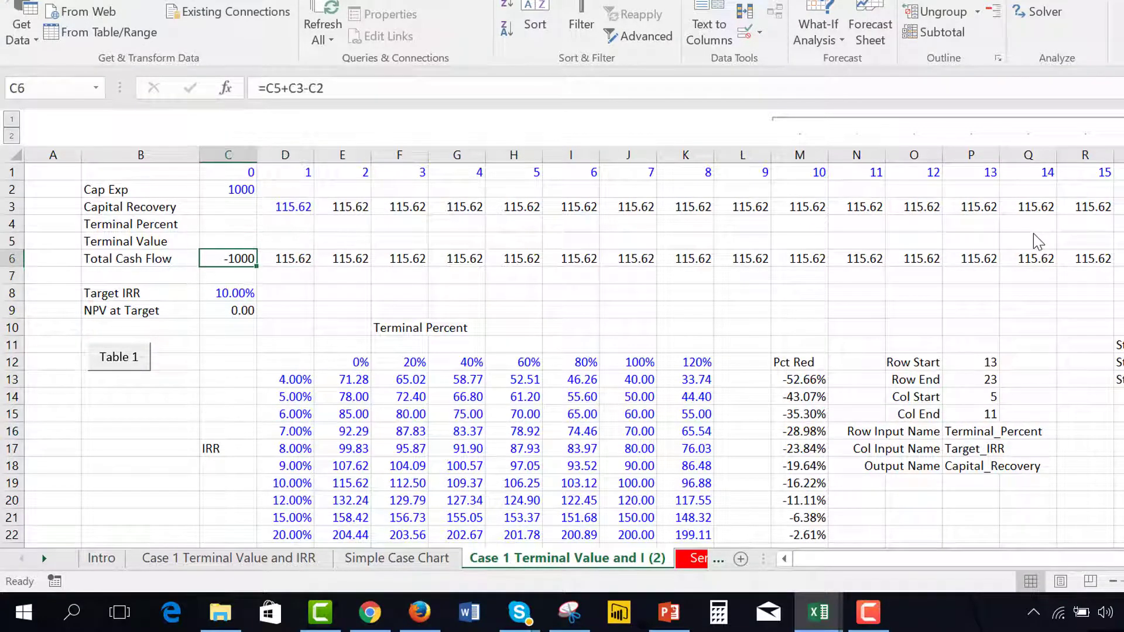
key(Up)
key(Up)
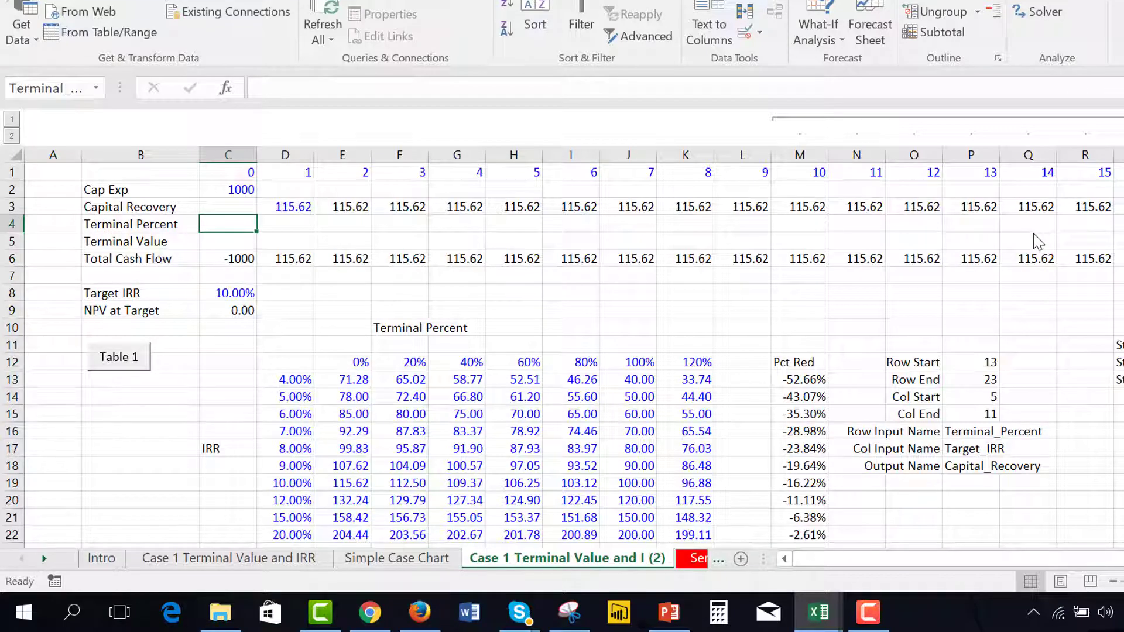
text(100%)
key(Return)
key(Up)
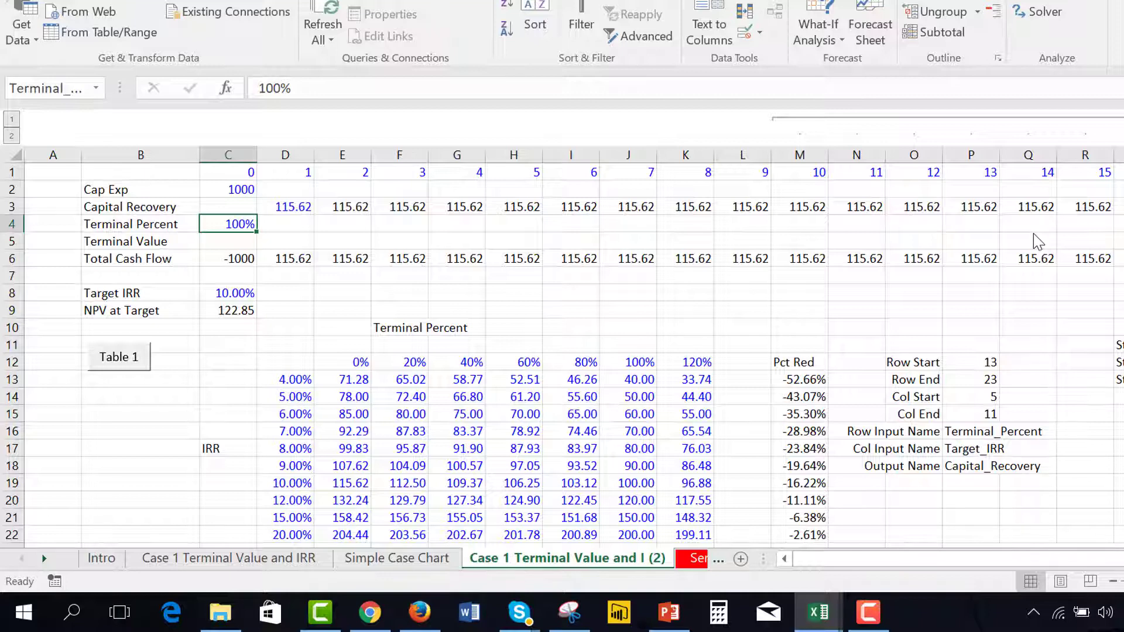
Review the workbook's defined names, and check the range names assigned to the Terminal Percent, Target IRR and NPV at Target cells
key(ctrl+F3)
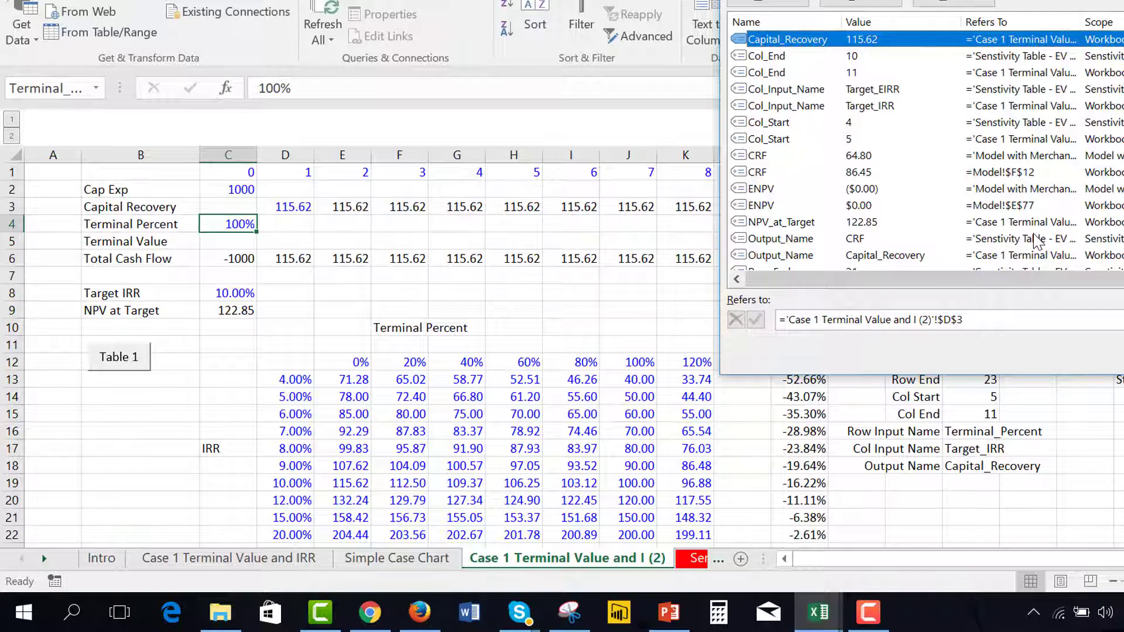
key(Escape)
key(Down)
key(Down)
key(Down)
key(Down)
key(Up)
key(Up)
key(Up)
key(Down)
key(Down)
key(Down)
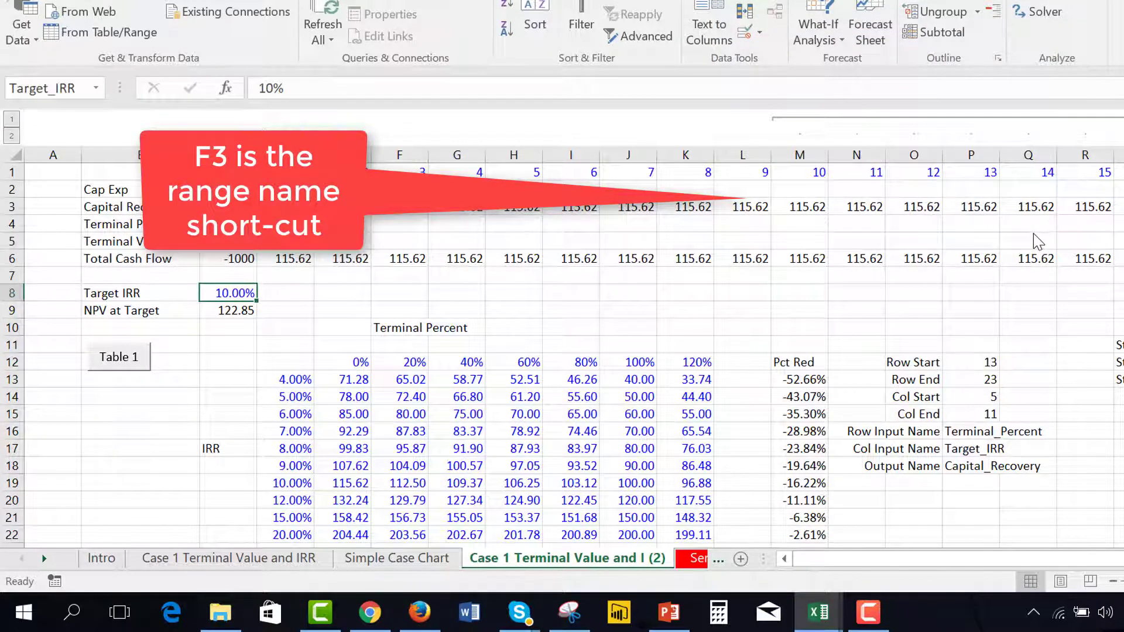
key(Down)
key(Down)
key(Down)
key(Down)
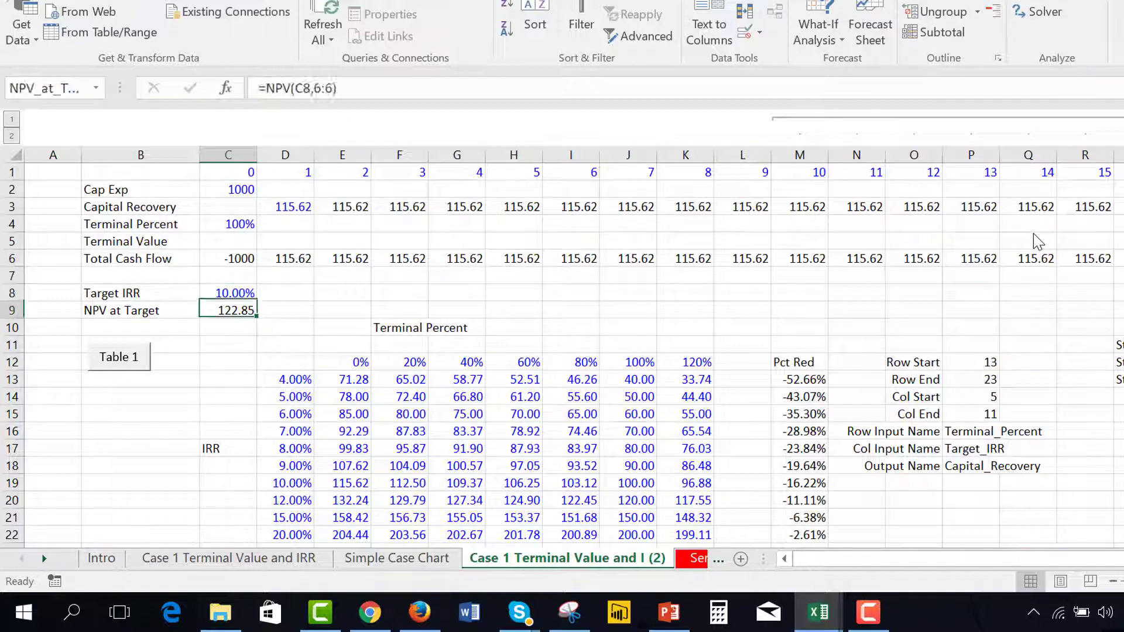
Set the Terminal Percent in C4 to 0% and select the Target IRR cell
key(Right)
key(Right)
key(Up)
key(Up)
key(Up)
key(Up)
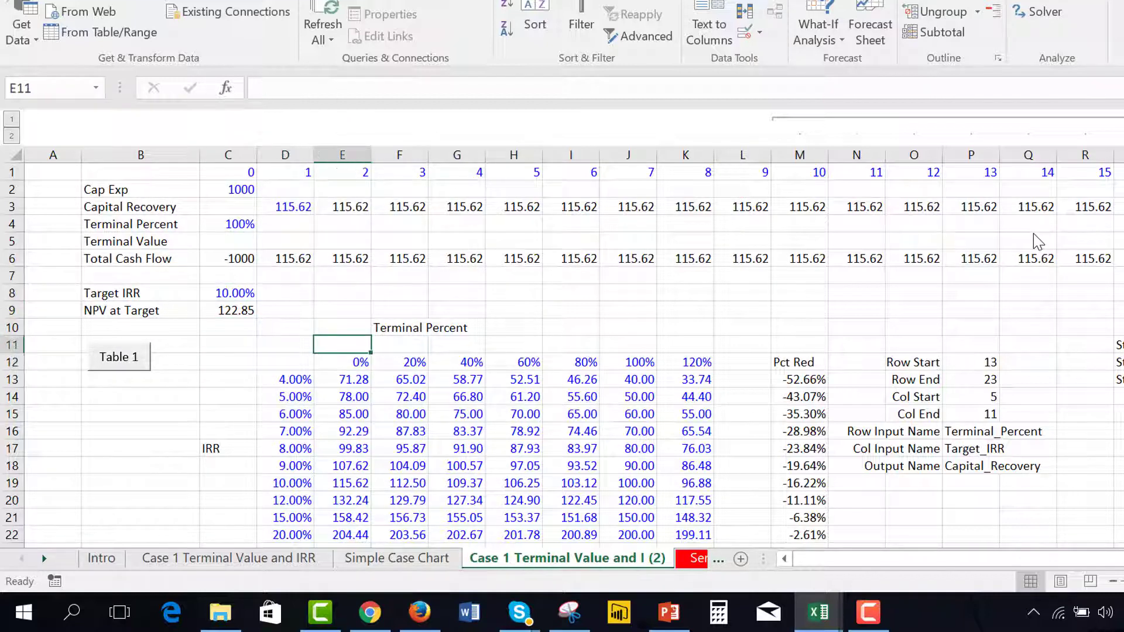
key(Left)
key(Up)
key(Up)
key(Up)
key(Left)
key(Up)
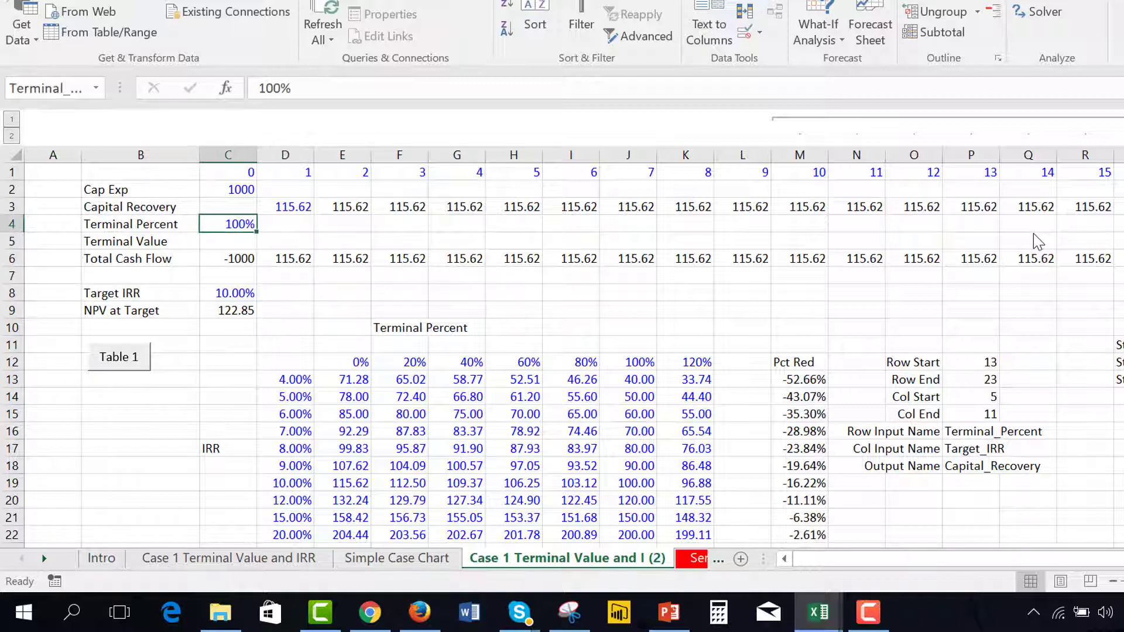
text(0)
key(Return)
key(Down)
key(Down)
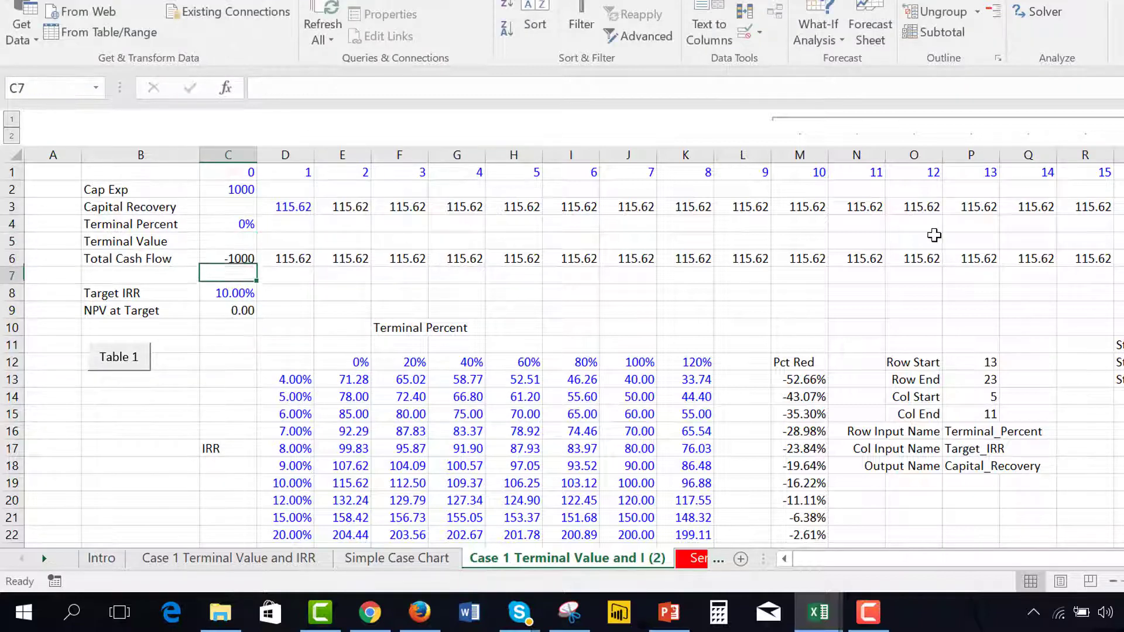
key(Down)
text(=)
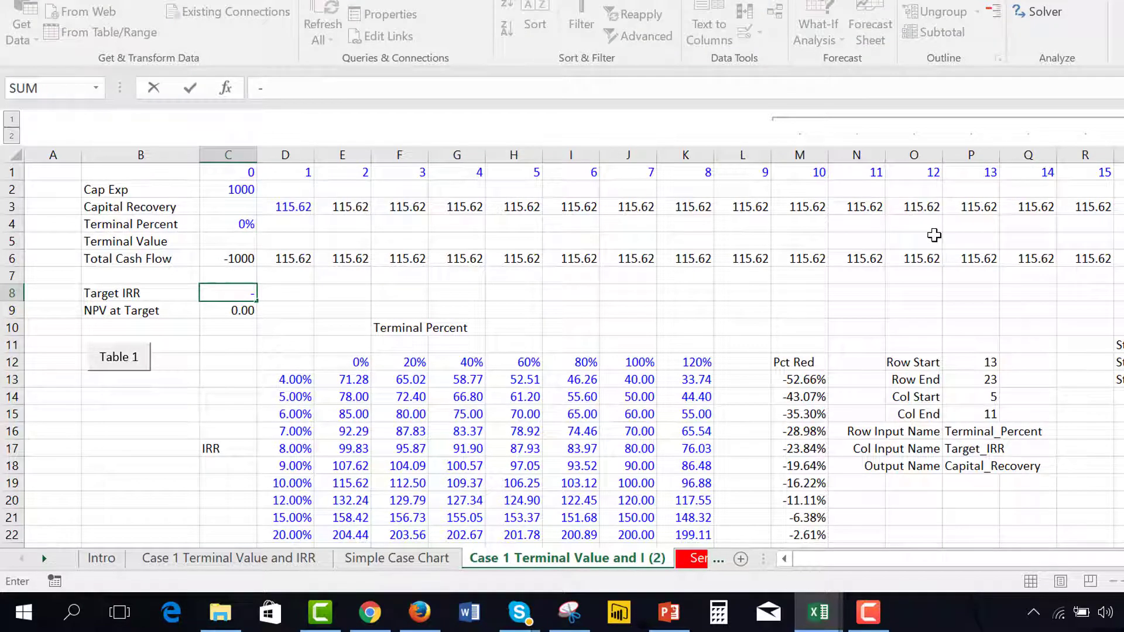
key(Escape)
text(=)
key(Escape)
Set the Target IRR in C8 to 4% and select the Col Input Name entry in P17
key(Down)
key(Down)
key(Down)
key(Down)
key(Down)
key(Right)
key(Up)
key(Up)
key(Up)
key(Up)
key(Up)
key(Left)
text(4%)
key(Return)
key(Up)
key(Left)
key(Right)
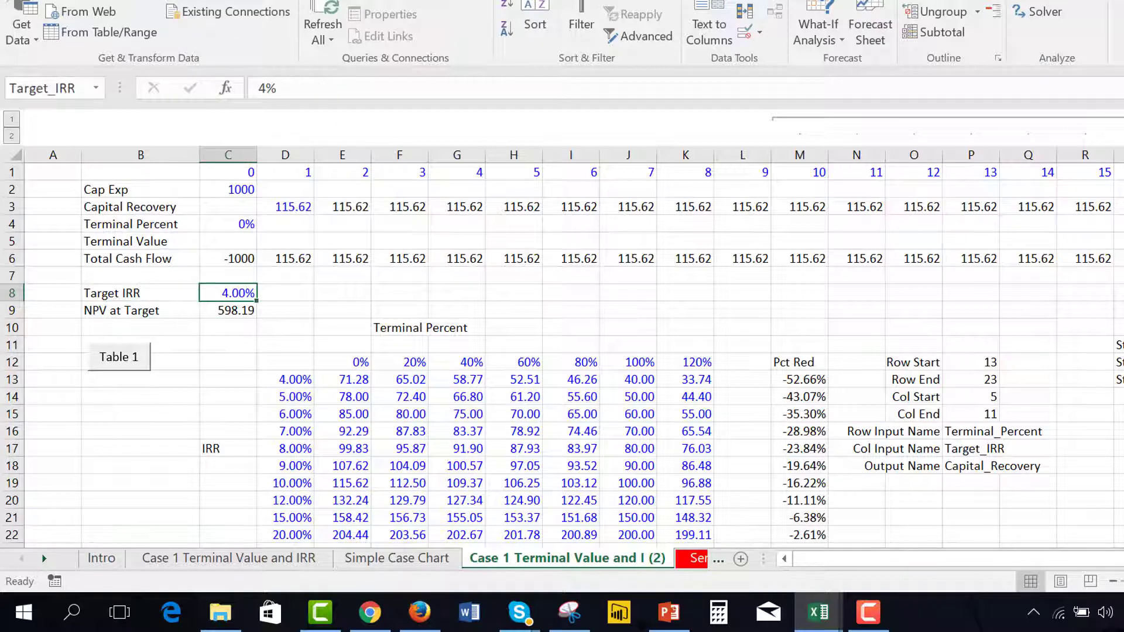
click(962, 449)
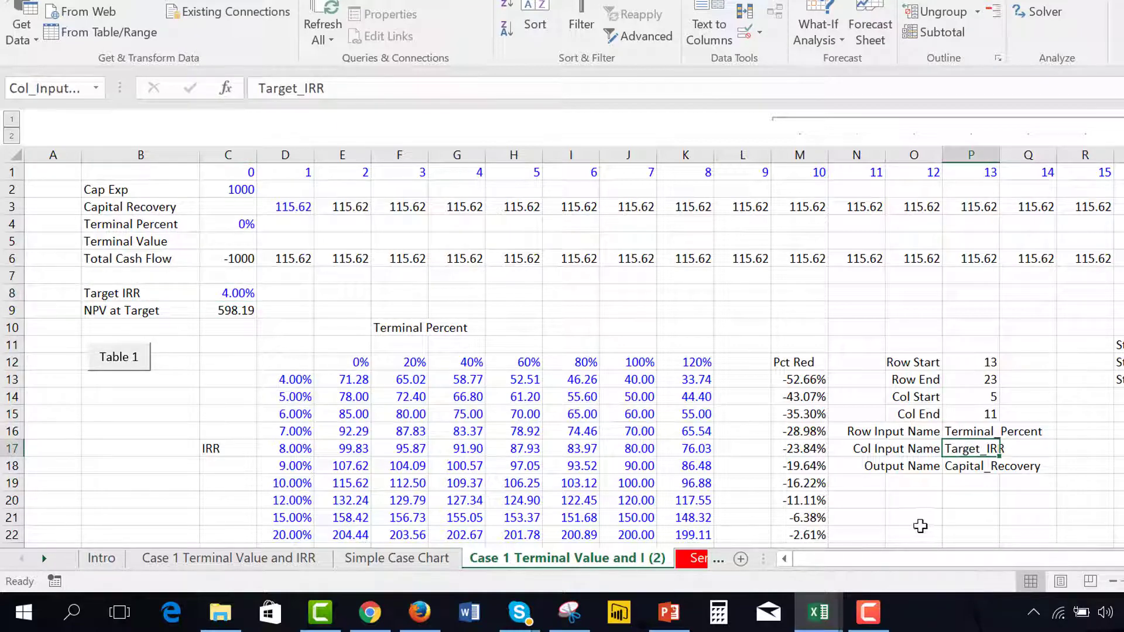
Check the Capital Recovery input cell in D3, and run the Table 1 macro to recalculate the sensitivity table
key(Left)
key(Left)
key(Left)
key(Left)
key(Left)
key(Left)
key(Left)
key(Left)
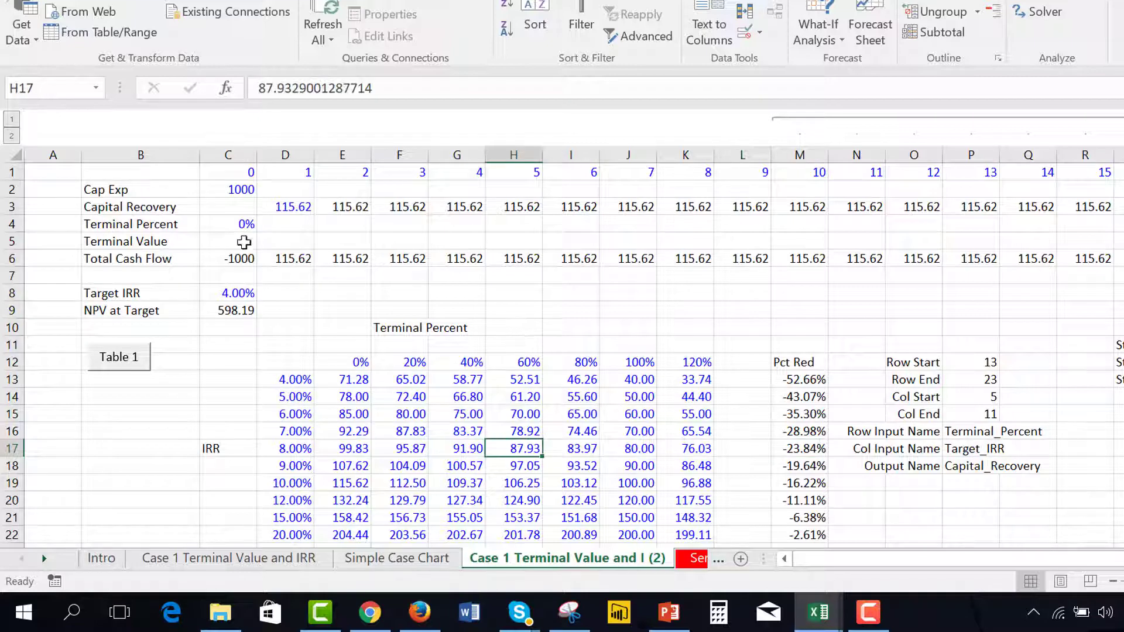
click(288, 206)
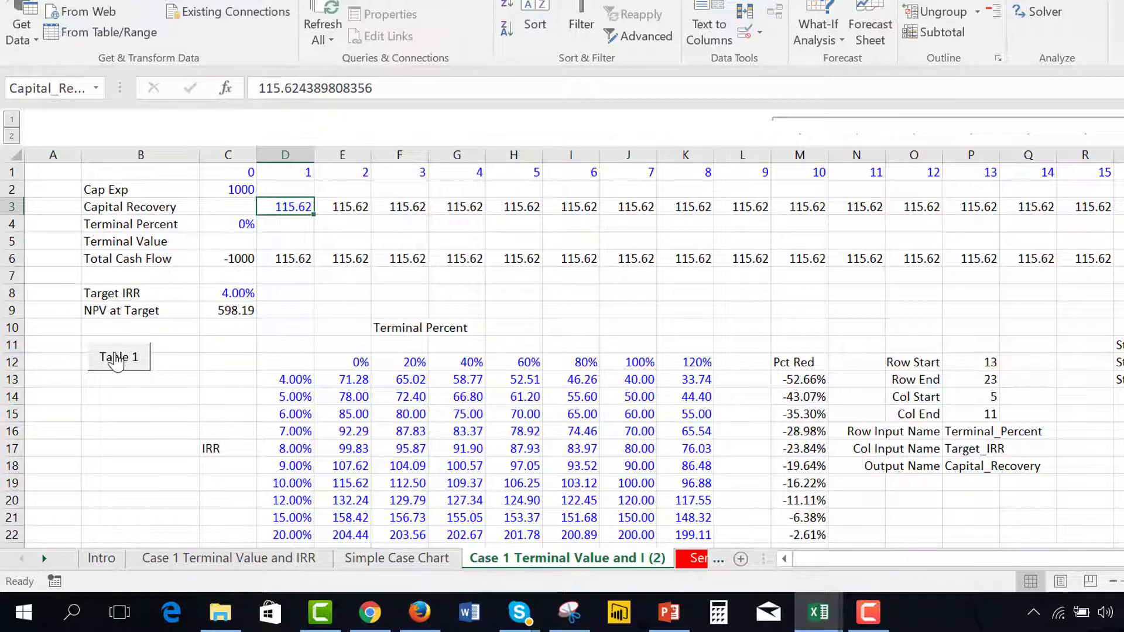
click(625, 314)
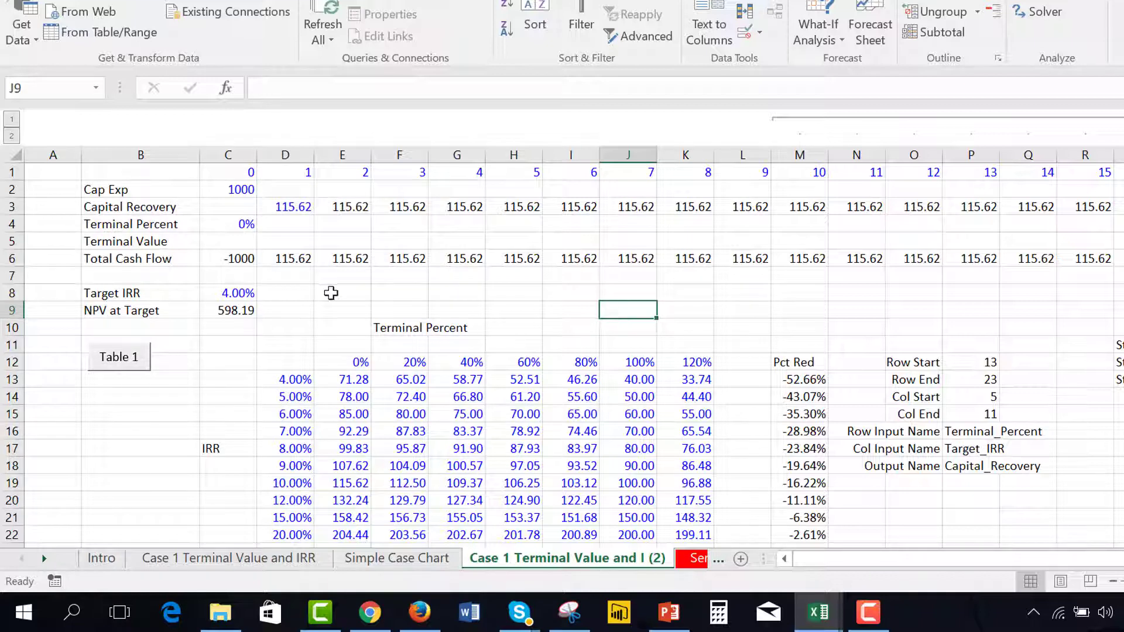
click(122, 361)
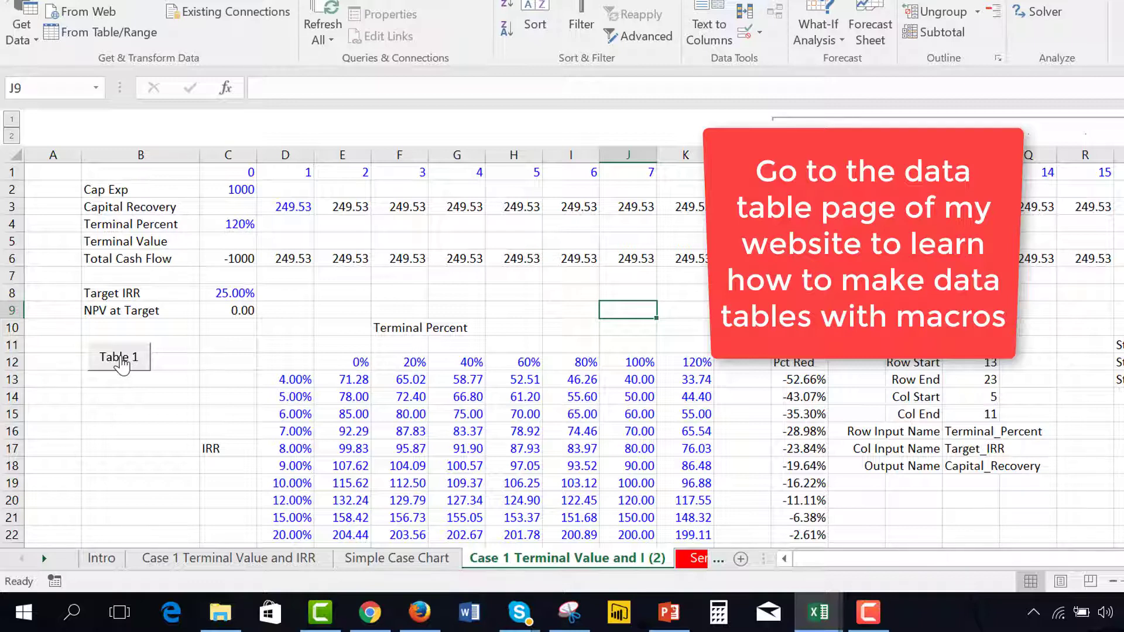
Re-enter the Pct Red formula for the 4.00% row in M13 as =K13/E13-1
key(Down)
key(Down)
key(Down)
key(Down)
key(Left)
key(Left)
key(Left)
key(Left)
key(Left)
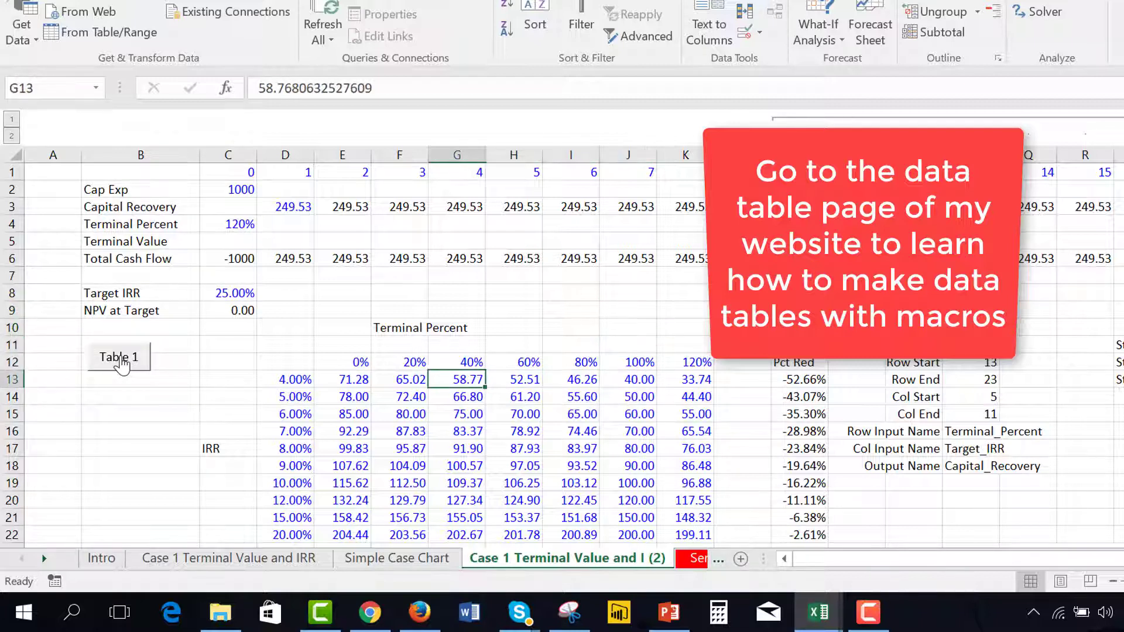
key(Right)
key(Right)
key(Right)
key(Right)
key(Right)
key(Right)
key(Right)
key(Right)
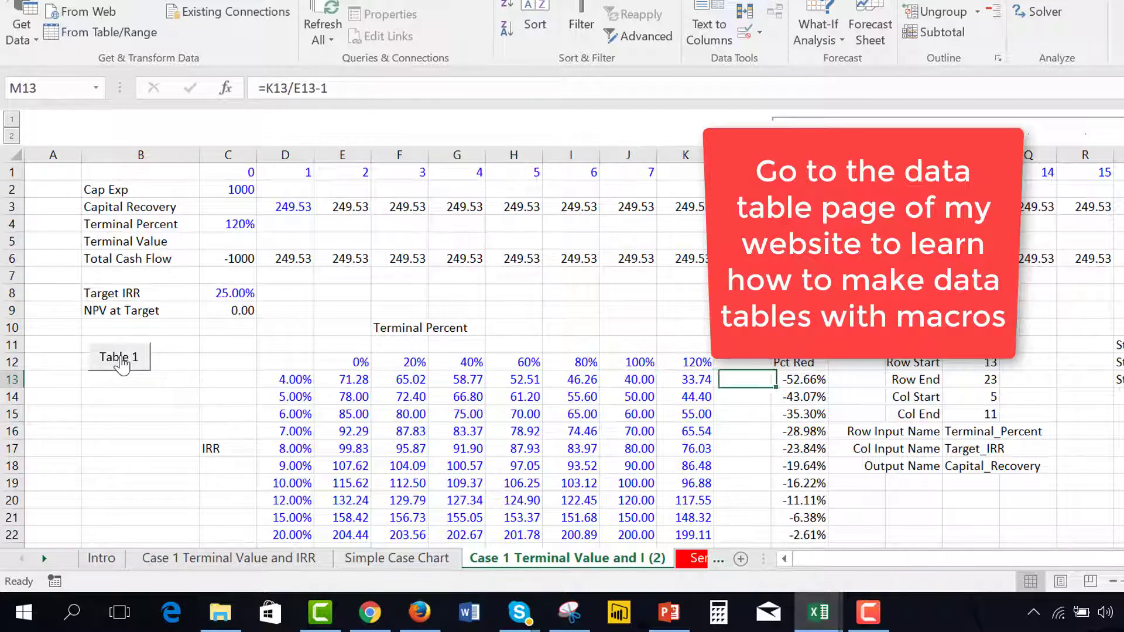
text(=)
key(Left)
key(Left)
key(Left)
key(Left)
key(Left)
key(Left)
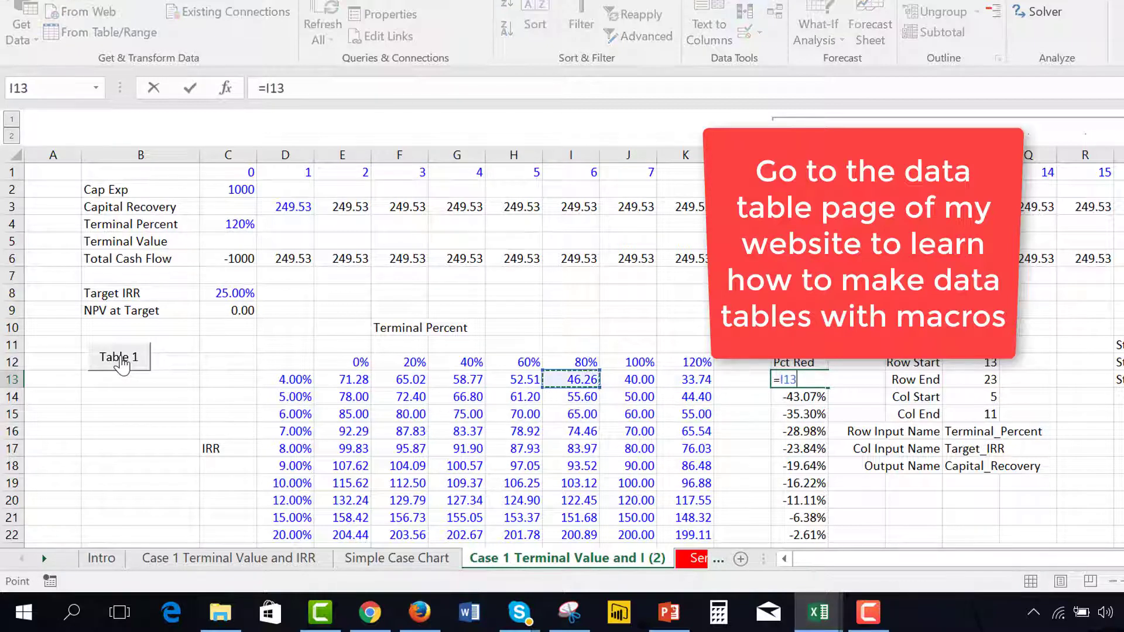
key(Right)
key(Right)
key(Right)
key(Right)
text(/)
key(Left)
key(Left)
key(Left)
key(Left)
key(Left)
key(Left)
key(Left)
key(Left)
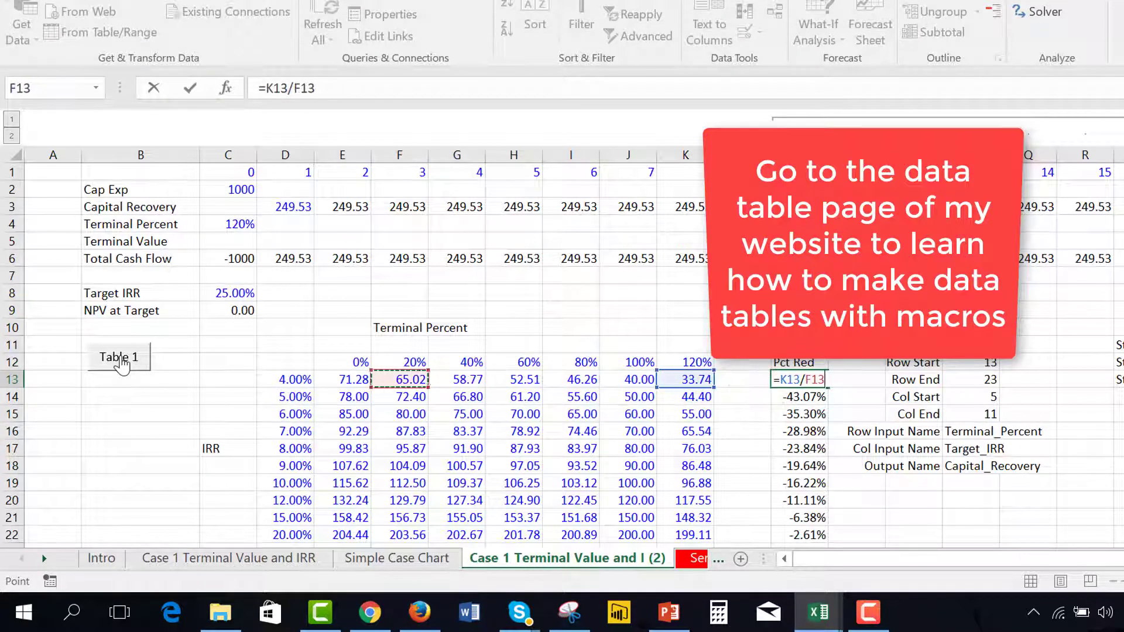
text(-1)
key(Return)
key(Up)
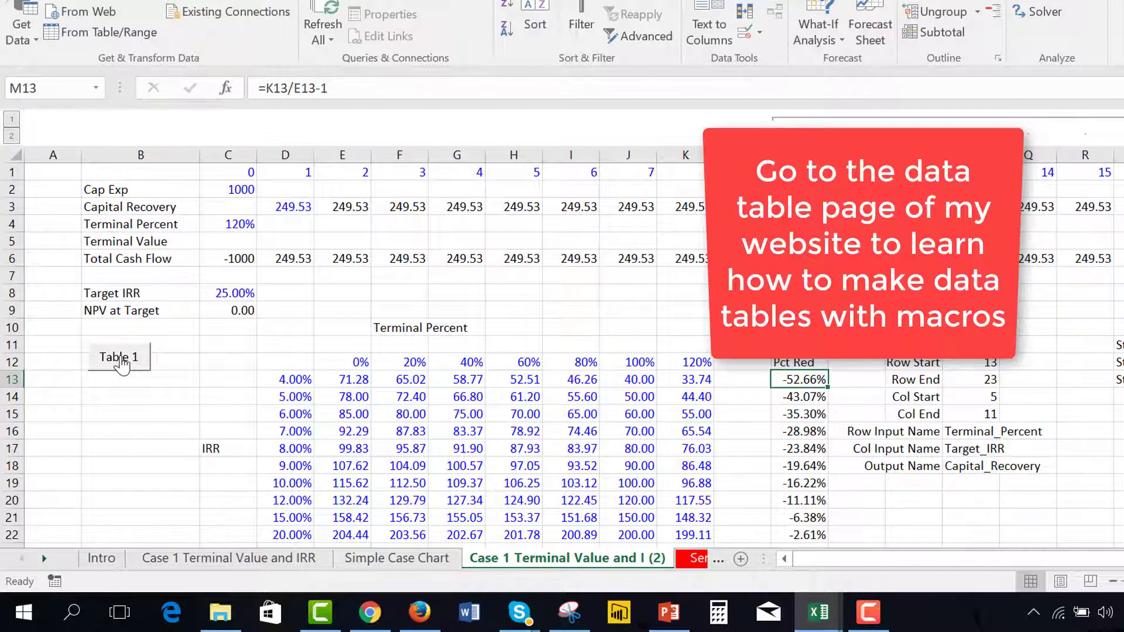
Examine the Pct Red values down the IRR rows and the table's corner cell D12
key(Down)
key(Down)
key(Down)
key(Down)
key(Down)
key(Down)
key(Down)
key(Left)
key(Left)
key(Left)
key(Left)
key(Left)
key(Left)
key(Left)
key(Left)
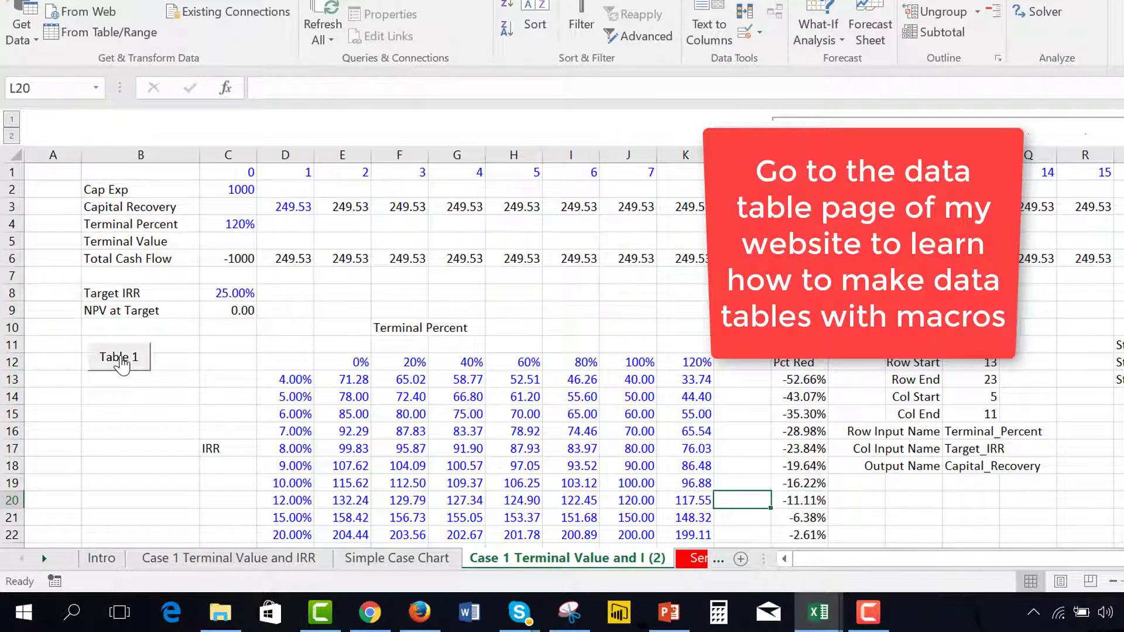
key(Up)
key(Up)
key(Up)
key(Up)
key(Up)
key(Up)
key(Up)
key(Left)
key(Up)
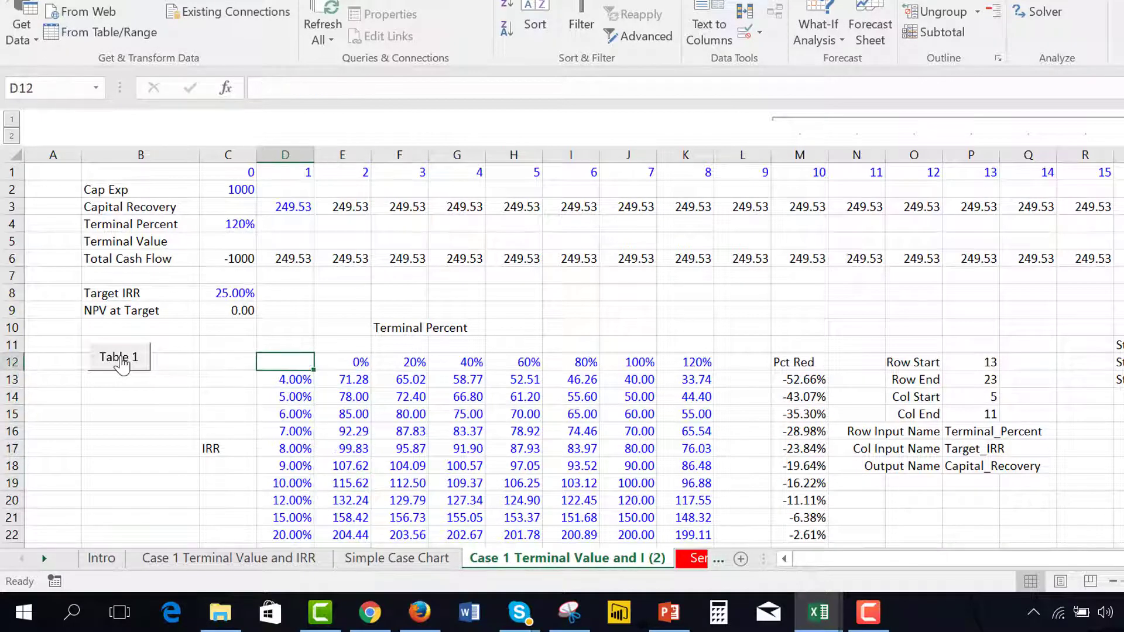
Open the code of the macro assigned to the Table 1 button and review the goalseek1 routine above it
right_click(118, 356)
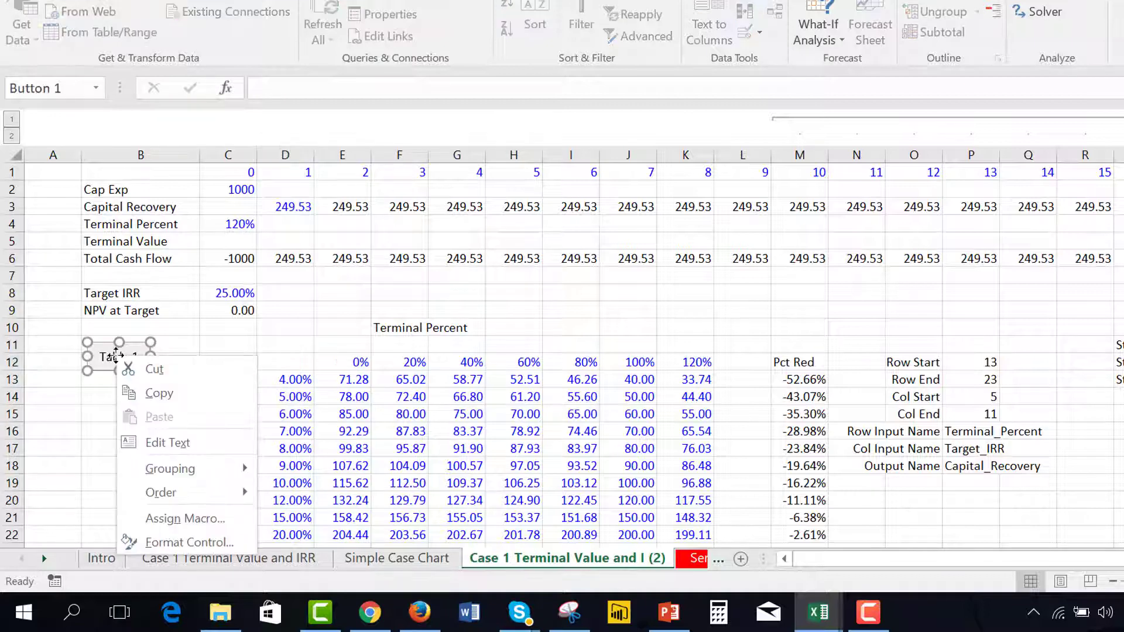
click(171, 519)
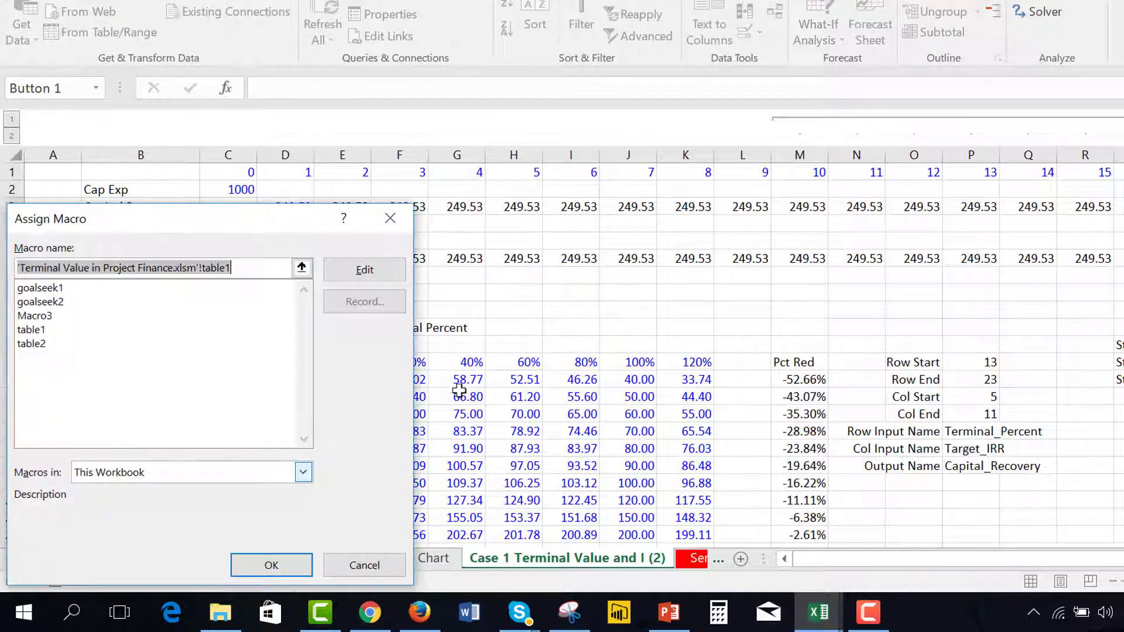
click(365, 271)
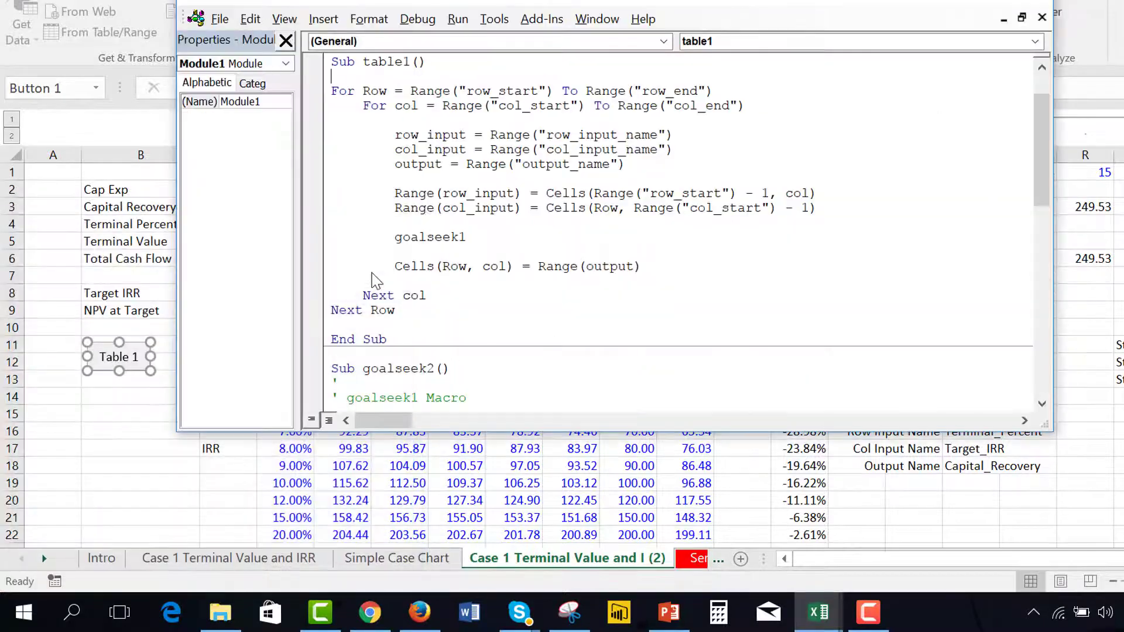
key(Up)
key(Up)
key(Up)
key(Up)
key(Up)
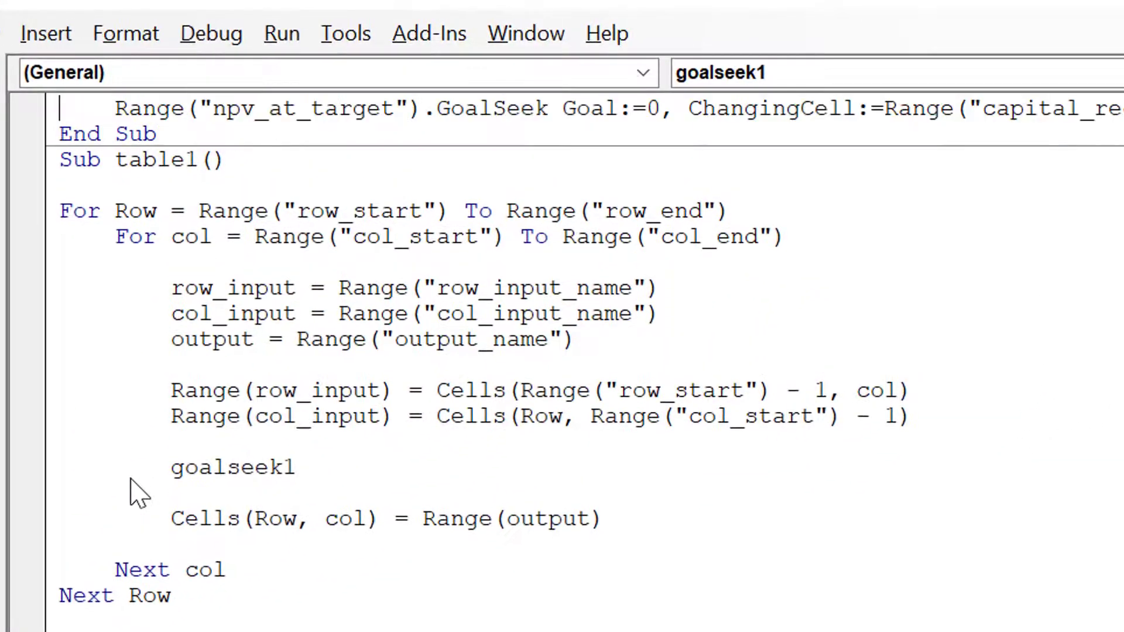
key(Down)
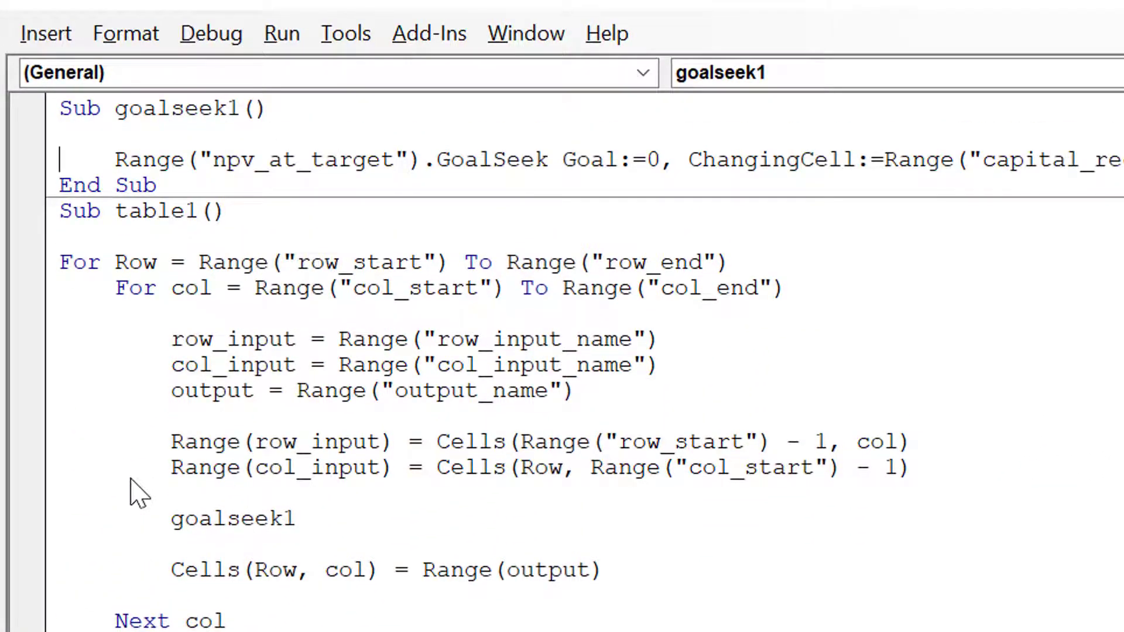
key(Down)
key(Down)
key(Down)
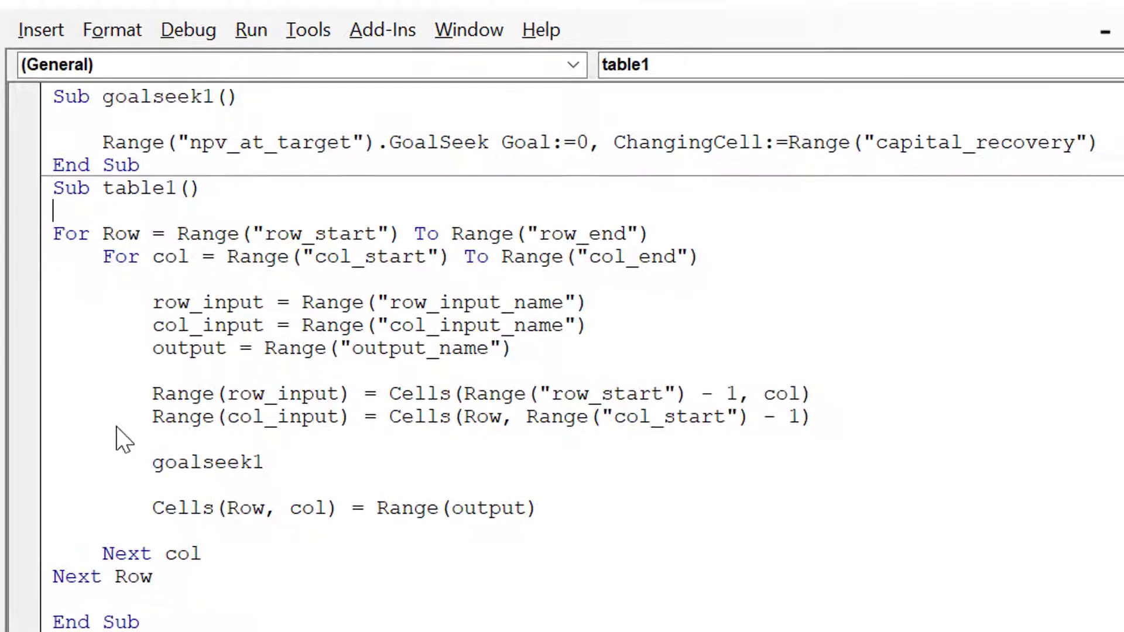
Review the row and column loops in table1, and highlight the lines assigning row_input, col_input and output
key(Up)
key(Down)
key(Down)
key(Down)
key(Down)
key(Up)
key(shift+Down)
key(shift+Down)
key(shift+End)
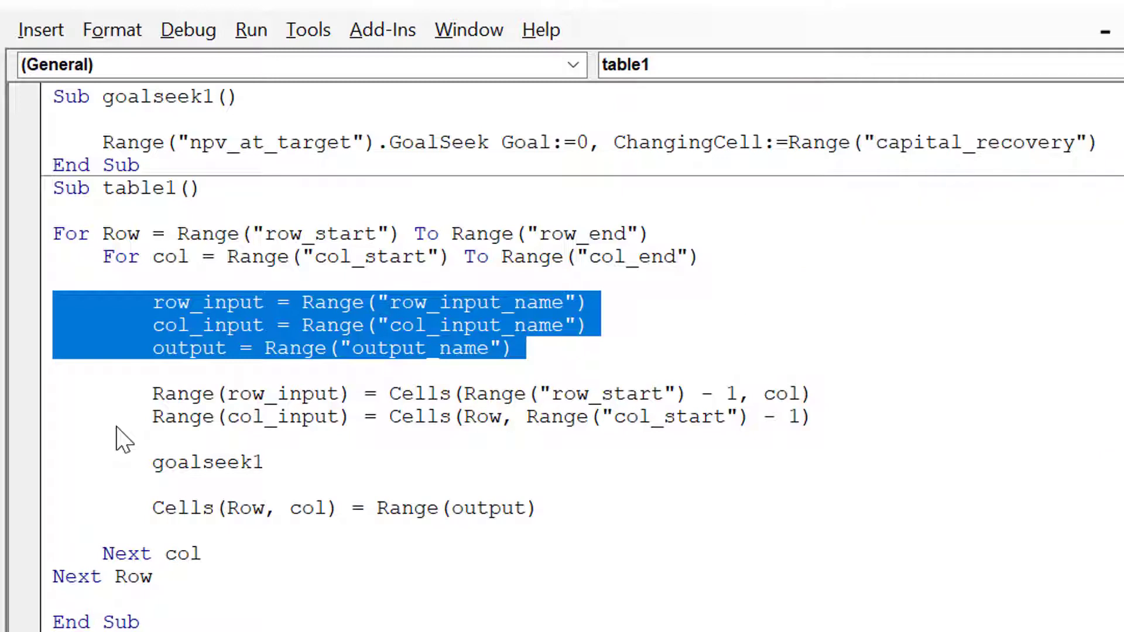
key(Left)
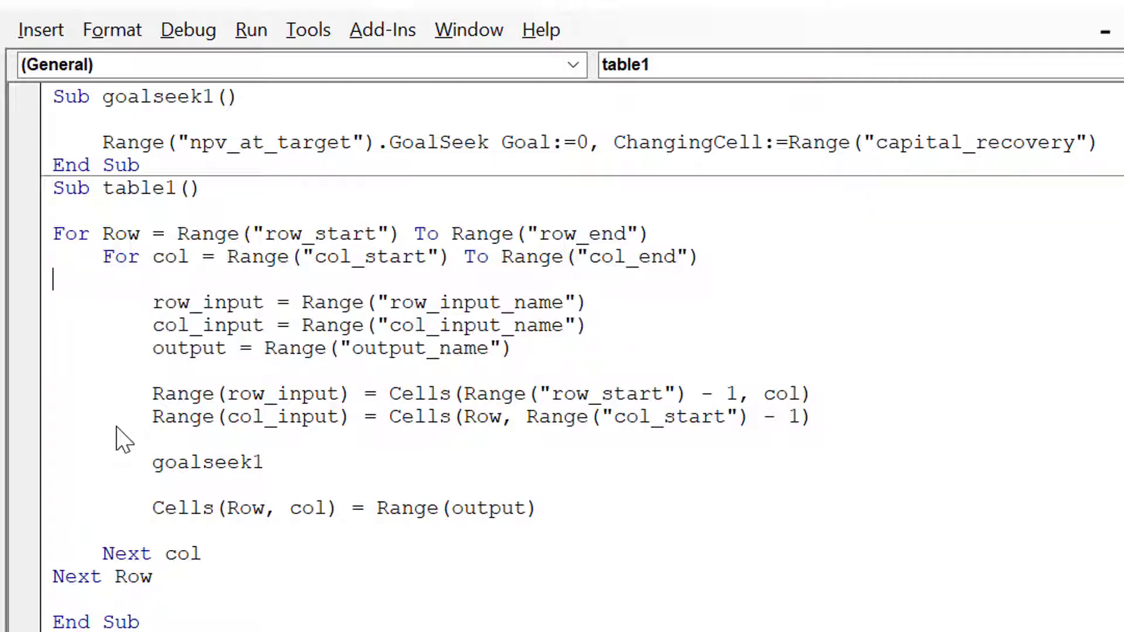
key(shift+Down)
key(shift+Down)
key(shift+End)
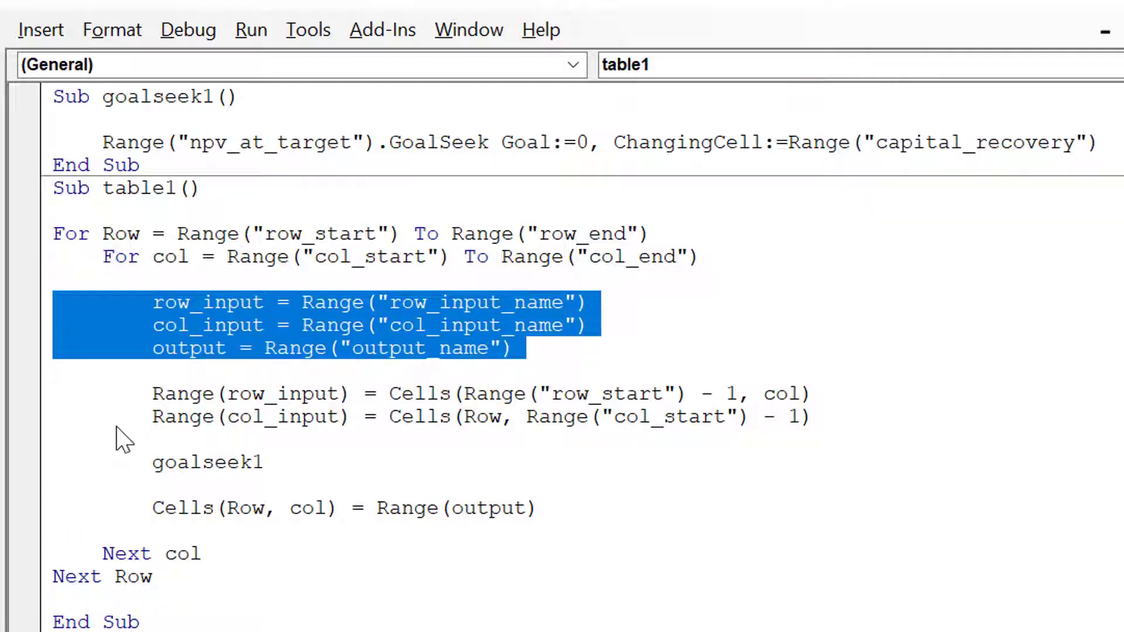
Examine how table1 writes the row_input range from the table's header cells
key(Right)
key(Right)
key(Left)
key(Right)
key(Right)
key(Right)
key(Right)
key(Right)
key(Right)
key(Right)
key(Right)
key(Right)
key(Right)
key(Right)
key(Right)
key(Right)
key(Right)
key(Right)
key(Right)
key(Left)
key(Up)
Check the Row Input Name entry in P16 of the worksheet, and return to the table1 code
key(Up)
key(Up)
key(Up)
key(Down)
key(Down)
key(Down)
key(Down)
key(Right)
key(alt+Tab)
key(Up)
key(Up)
key(Right)
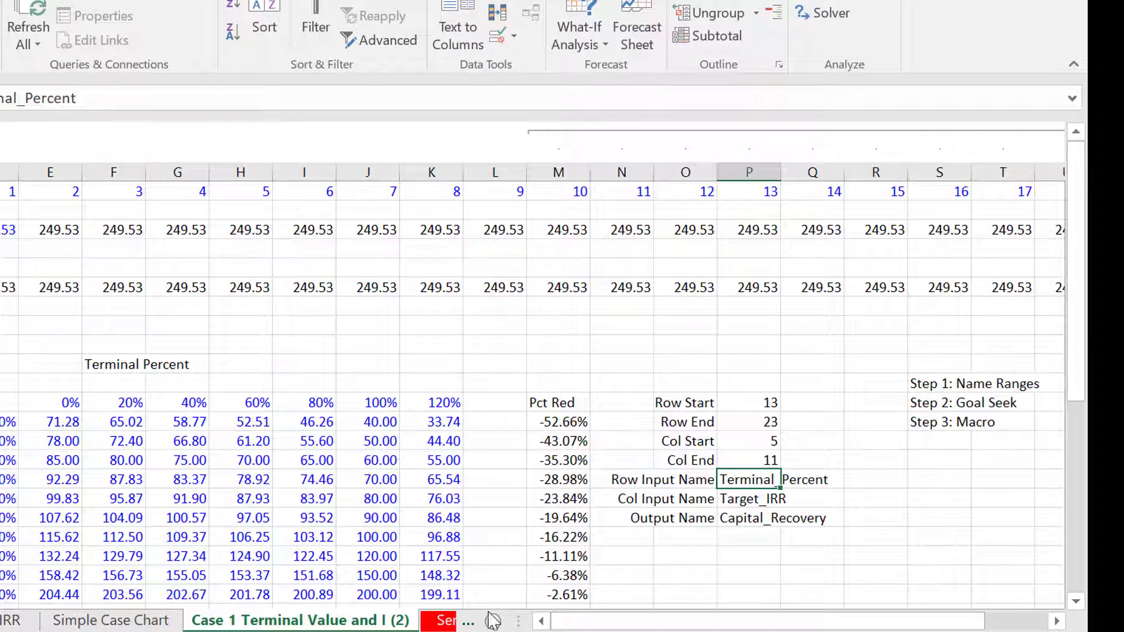
mouse_move(581, 631)
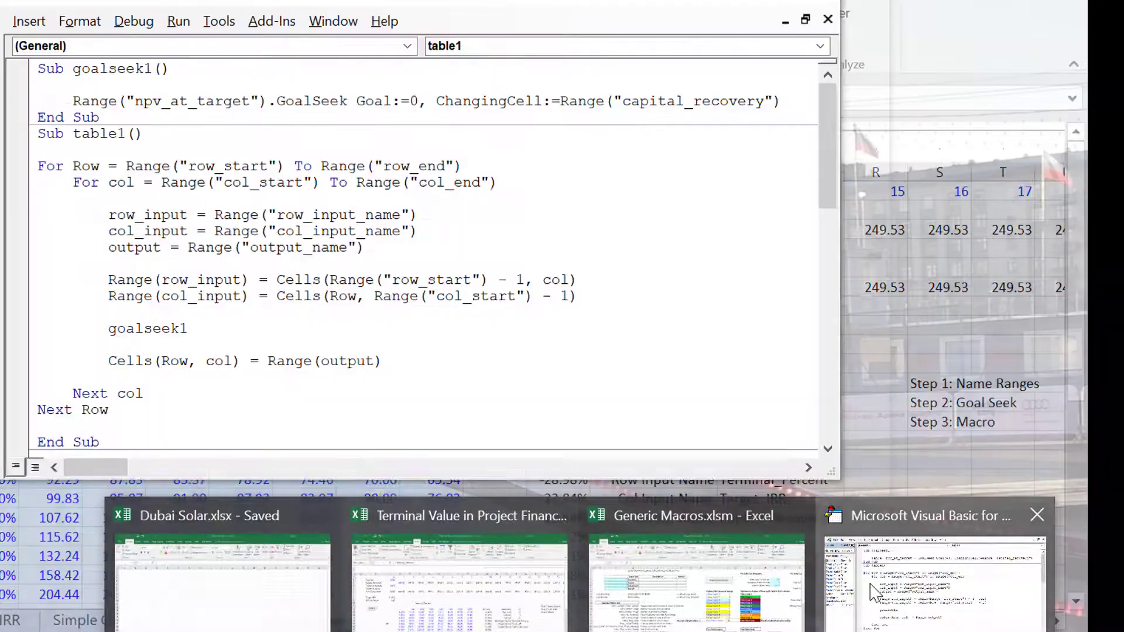
click(870, 588)
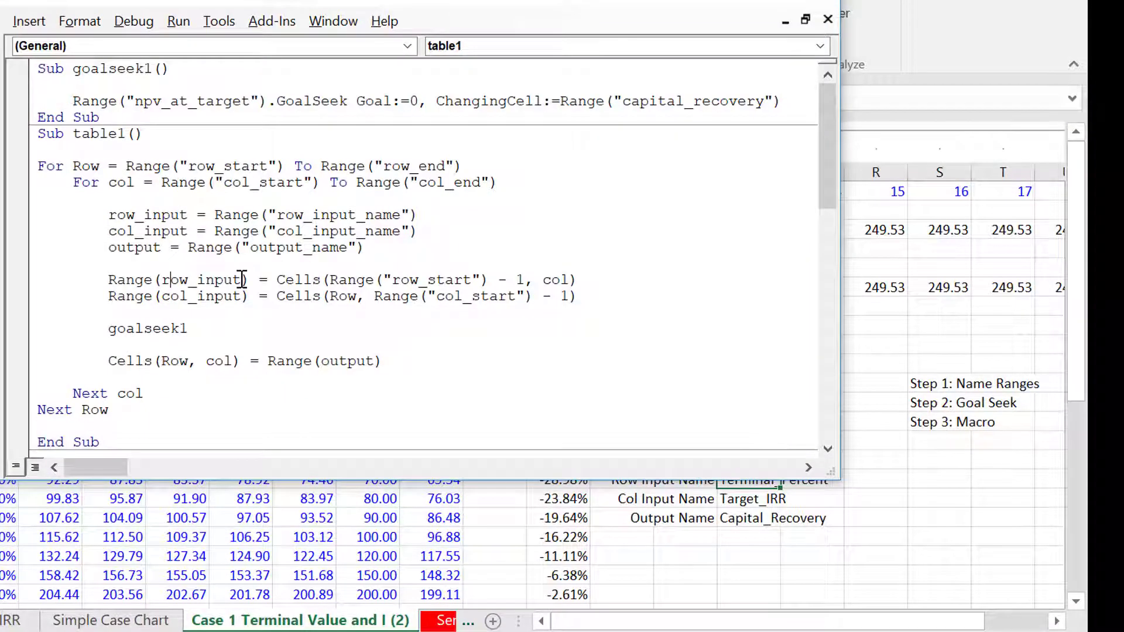
Compare the row_input and col_input assignment lines with the lines that fill those ranges from the header cells
key(Up)
key(Up)
key(Up)
key(Up)
key(Up)
key(Right)
key(Down)
key(Down)
key(Down)
key(Down)
key(Down)
key(Up)
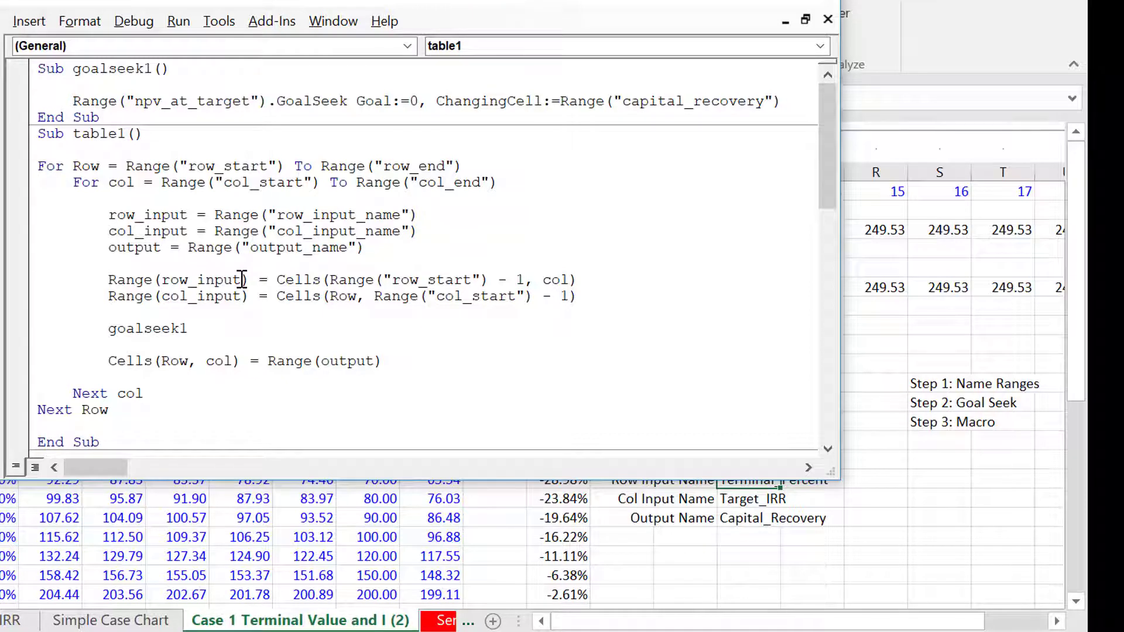
Reread the macro code from the top through the loops, and return to the worksheet's sensitivity table
key(Down)
key(Down)
key(ctrl+Home)
key(Down)
key(Down)
key(Down)
key(Down)
key(Down)
key(Up)
key(Up)
key(Down)
key(Down)
key(Down)
click(794, 524)
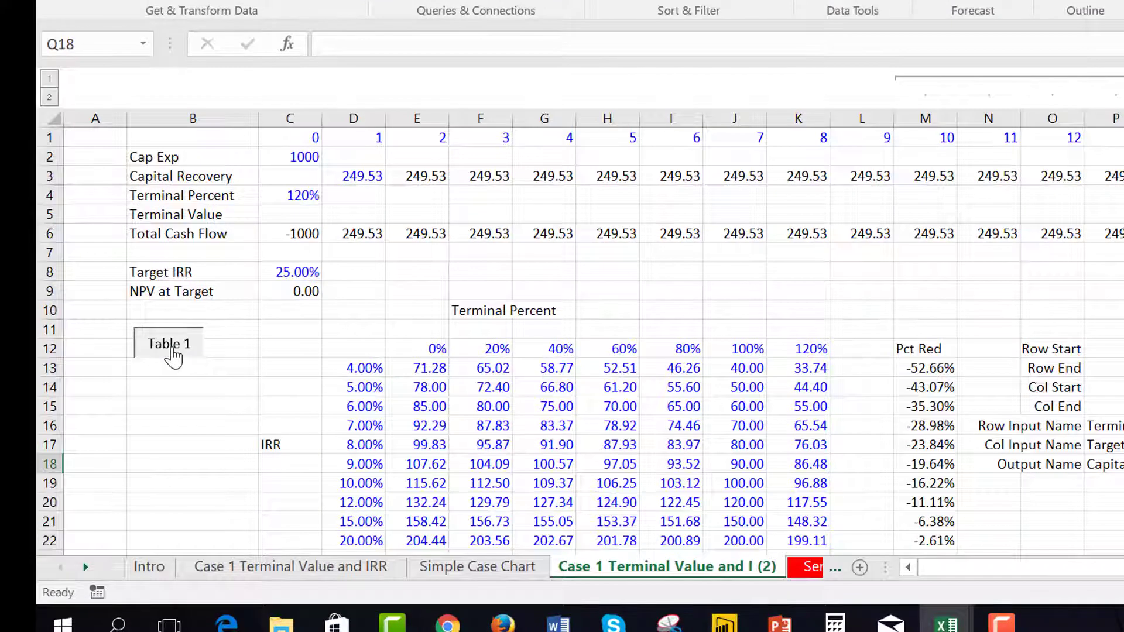
click(173, 354)
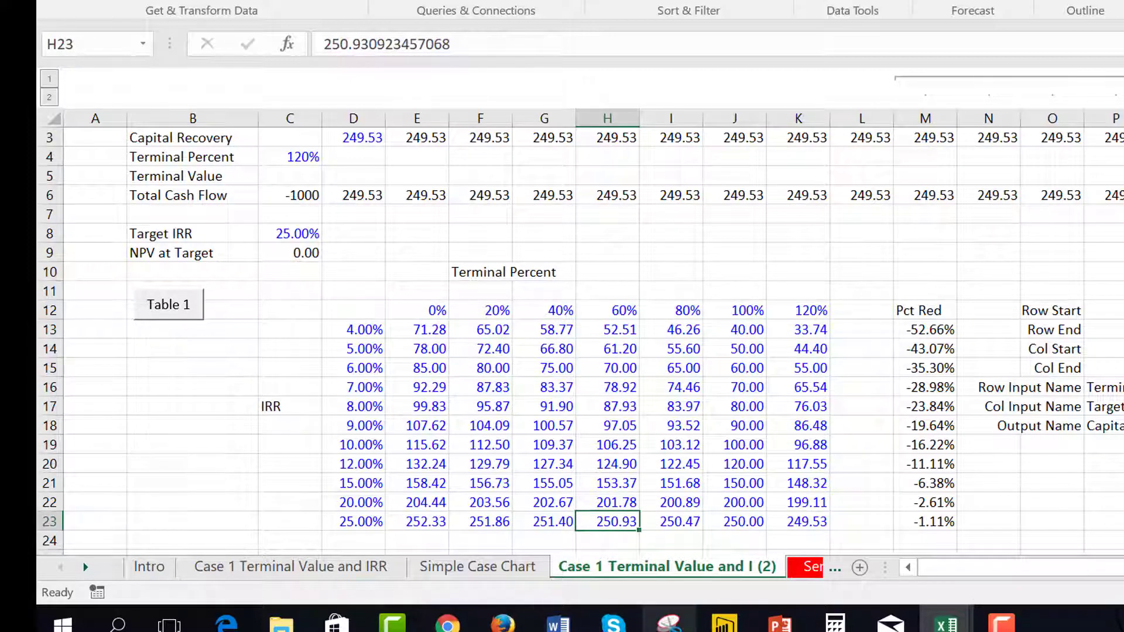
Switch to the PowerPoint presentation and browse to the slide "Technical Note: VBA code for Data Table with Goal Seek"
click(779, 621)
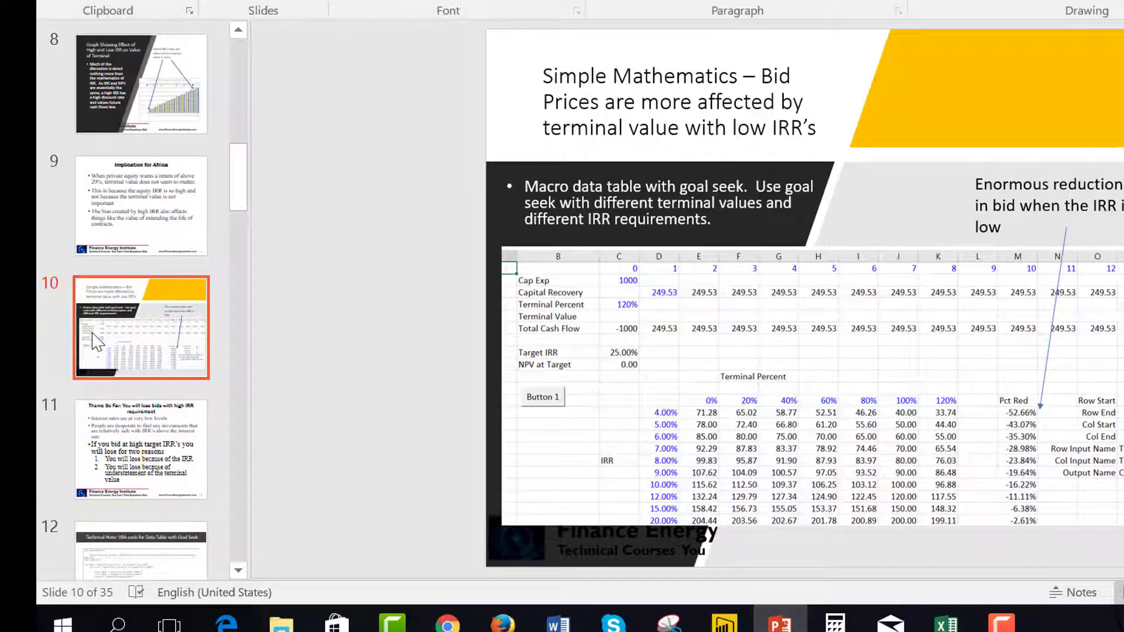
click(128, 413)
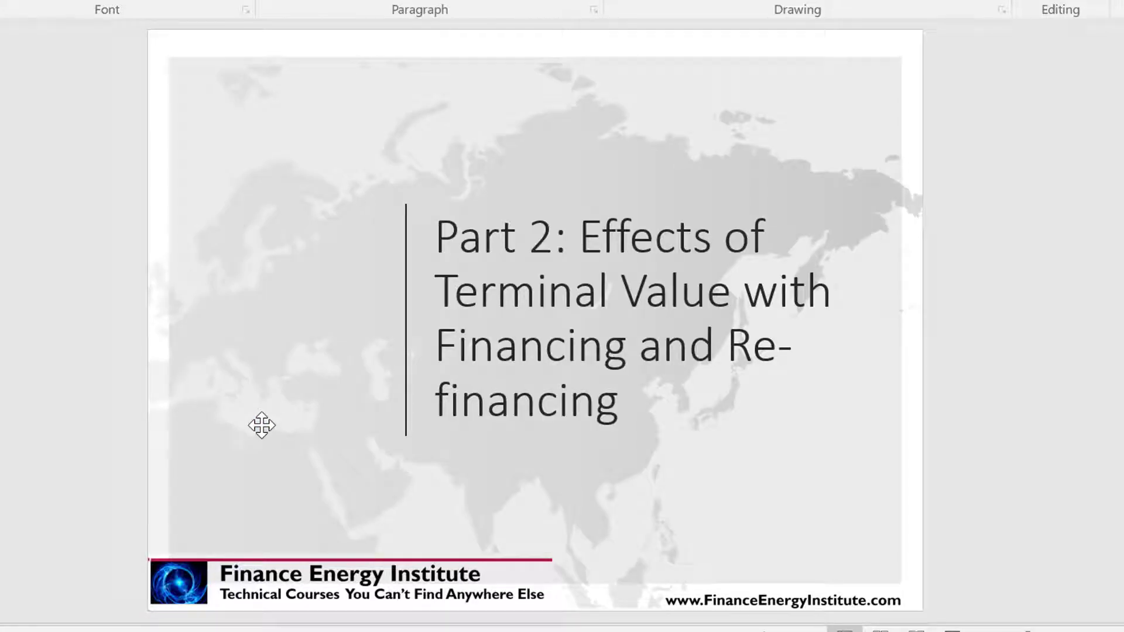
scroll(261, 425, down, 1)
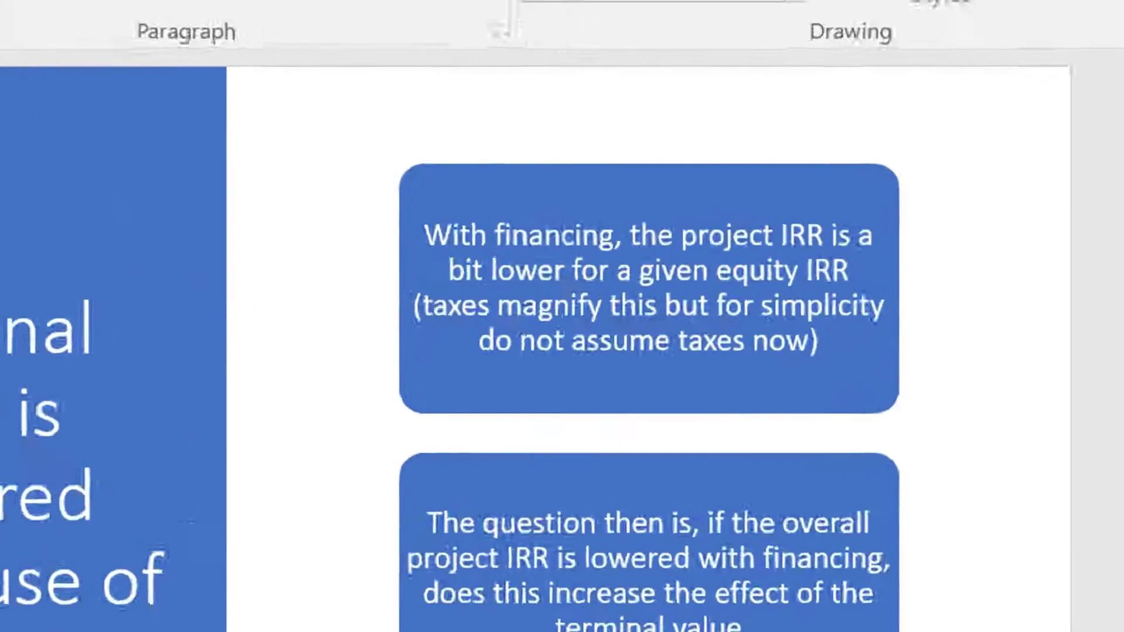
scroll(562, 363, down, 3)
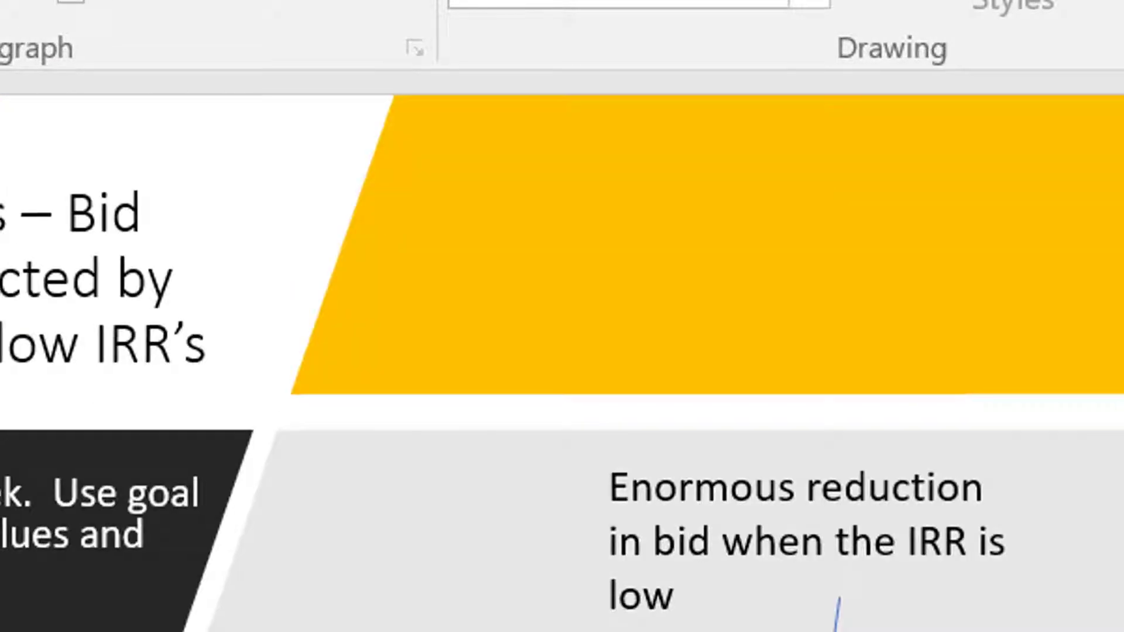
scroll(753, 273, down, 4)
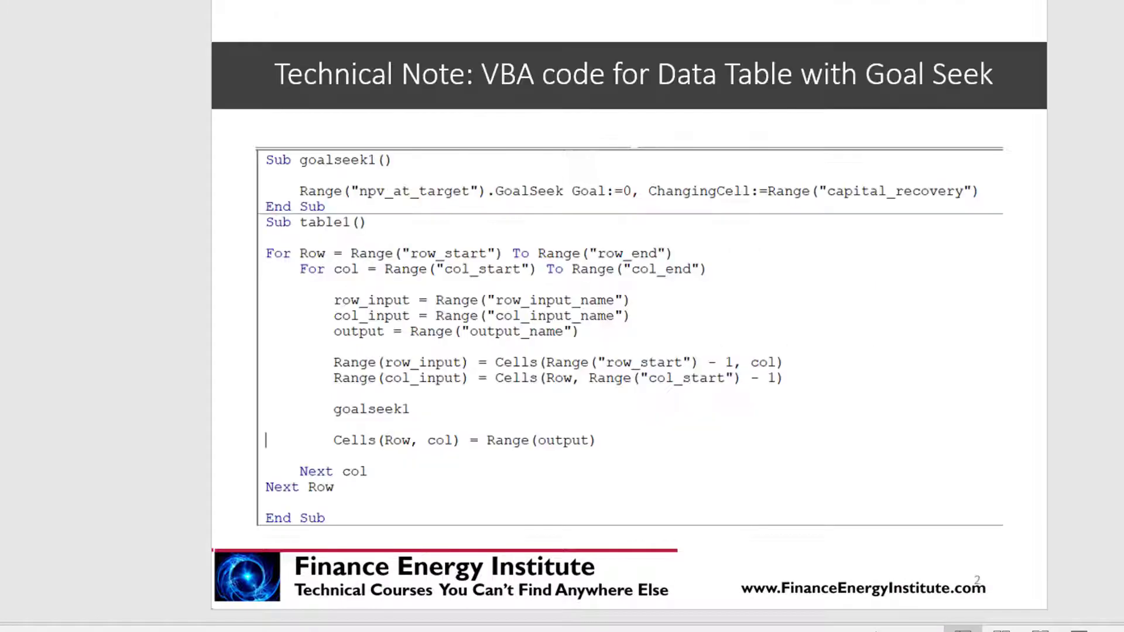
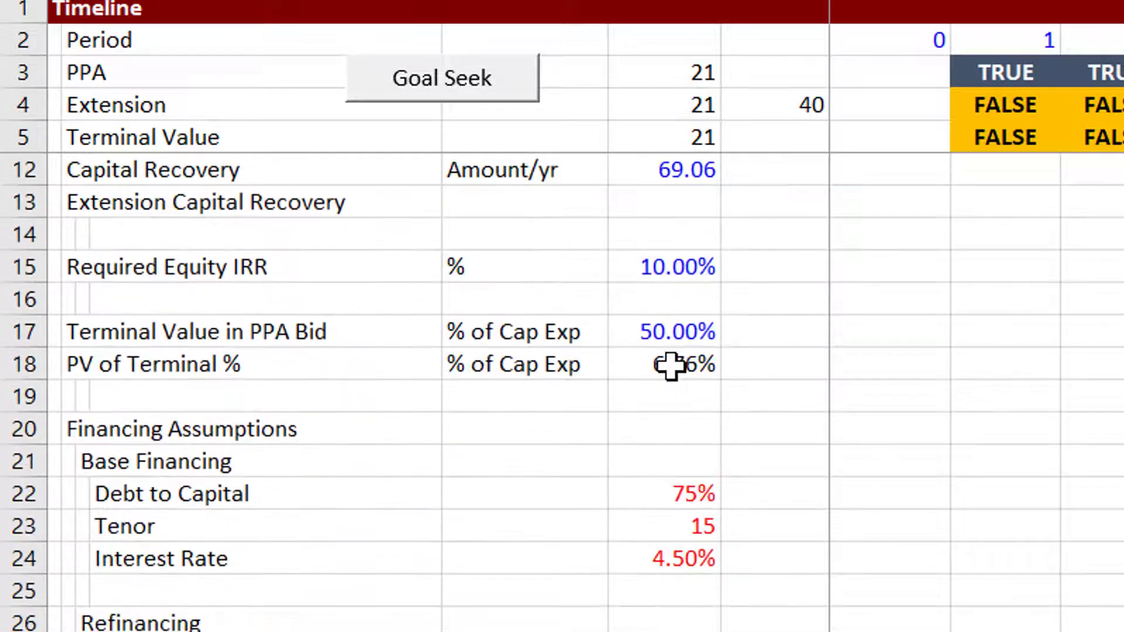
Review the base financing and refinancing assumptions on the Model sheet, down to the start of the Financial Model section
key(Down)
key(Down)
key(Down)
key(Down)
key(Down)
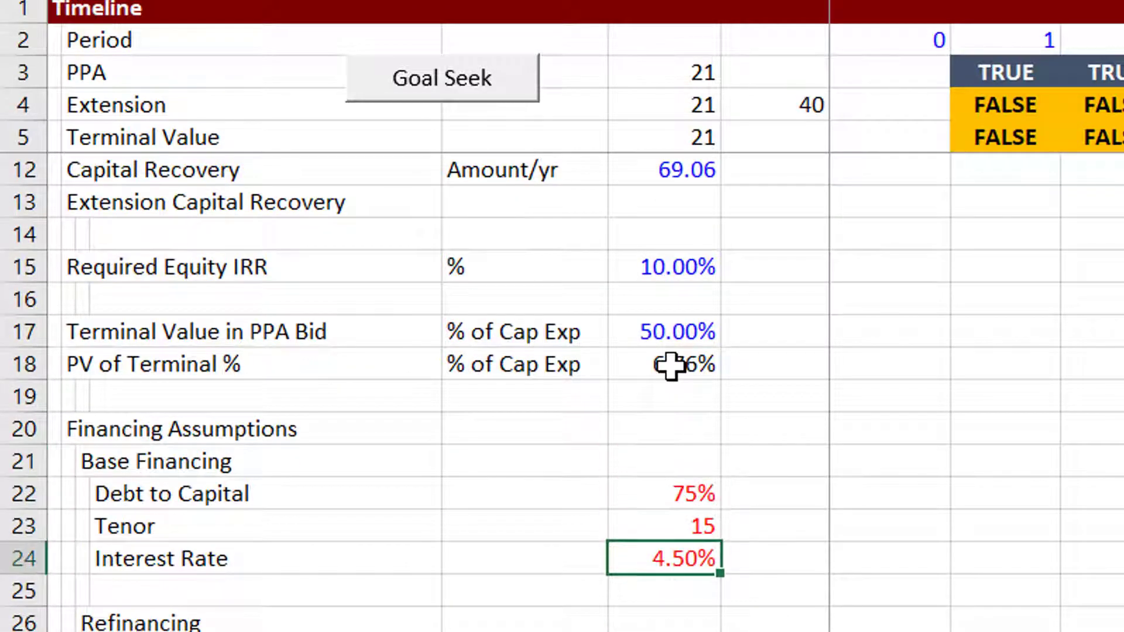
scroll(671, 366, down, 3)
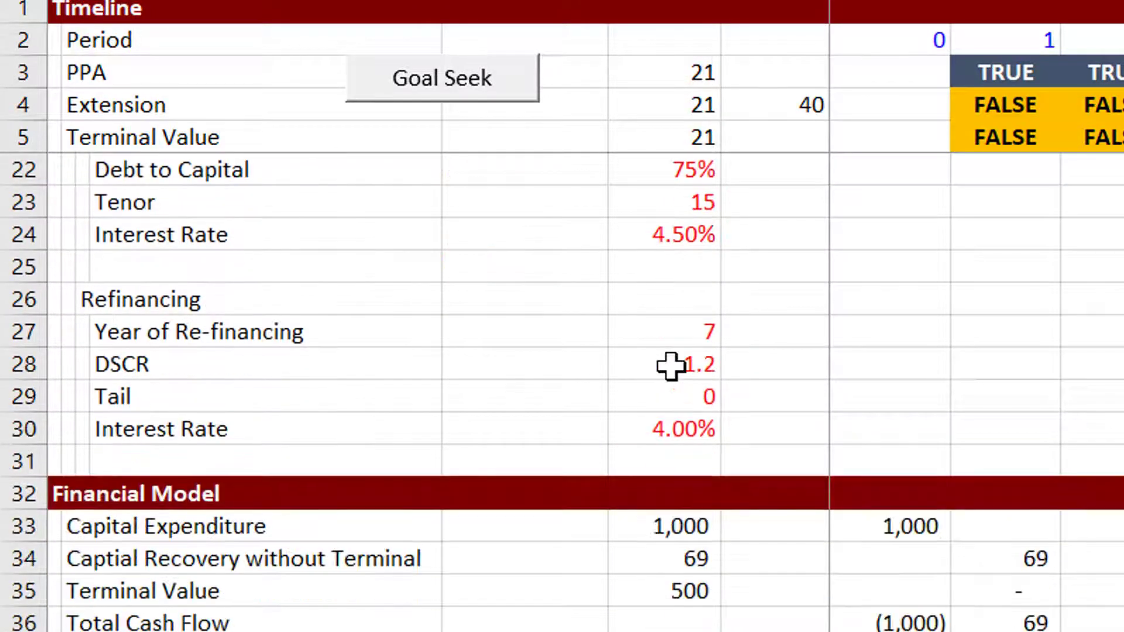
key(Up)
key(Up)
key(Up)
key(Up)
key(Down)
key(Down)
key(Down)
key(Down)
key(Down)
key(Down)
key(Down)
key(Down)
key(Down)
key(Down)
key(Down)
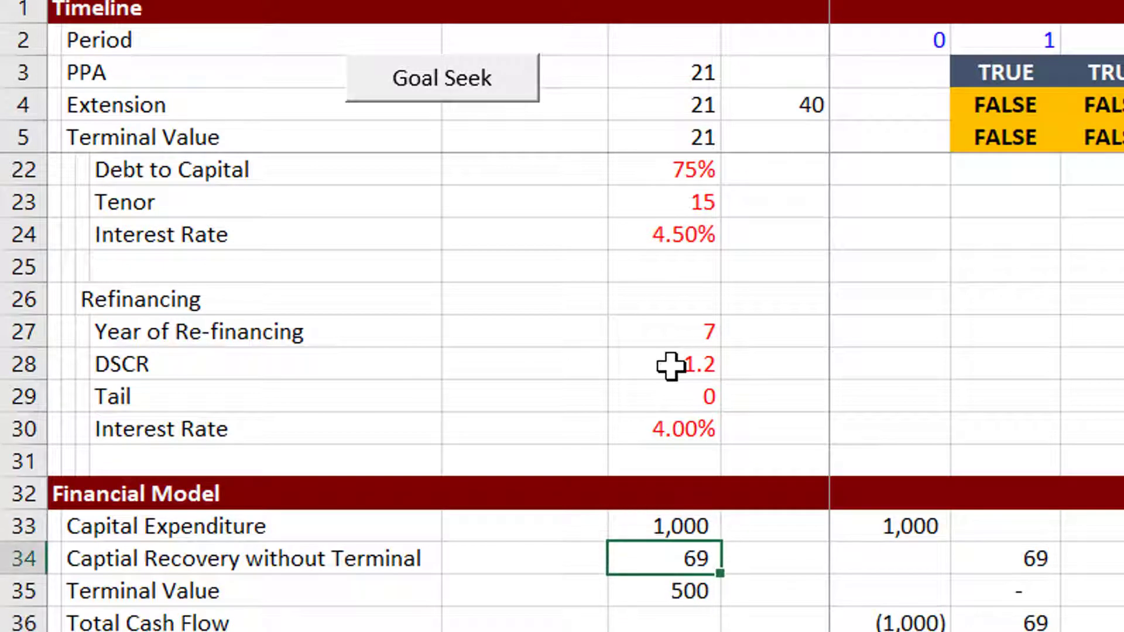
key(Up)
key(Up)
key(Up)
key(Up)
key(Up)
key(Up)
key(Up)
key(Up)
key(Up)
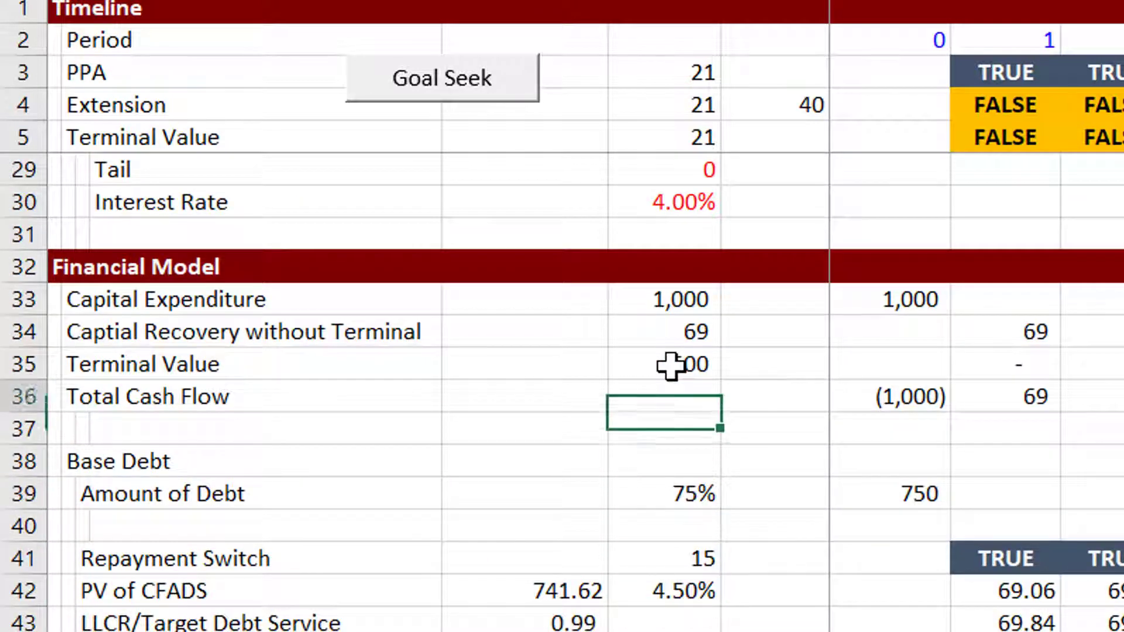
Trace the capital expenditure, capital recovery and terminal value rows across the timeline periods, and return to the row labels
key(Up)
key(Up)
key(Up)
key(Right)
key(Right)
key(Right)
key(Right)
key(Right)
key(Right)
key(Right)
key(Right)
key(Right)
key(Right)
key(Right)
key(Right)
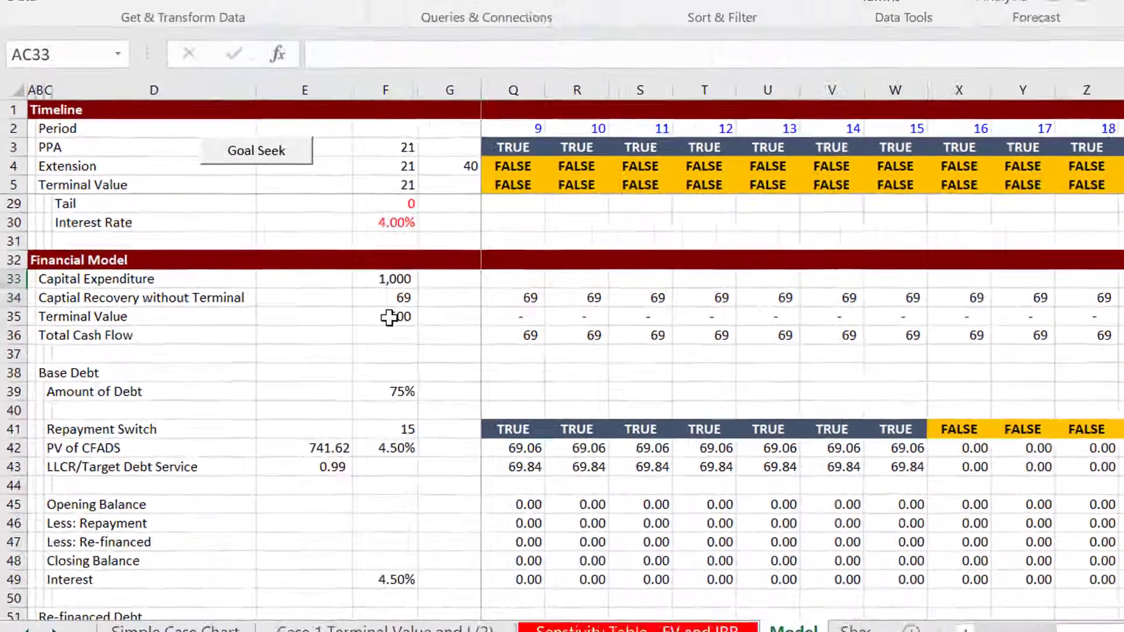
key(Down)
key(Down)
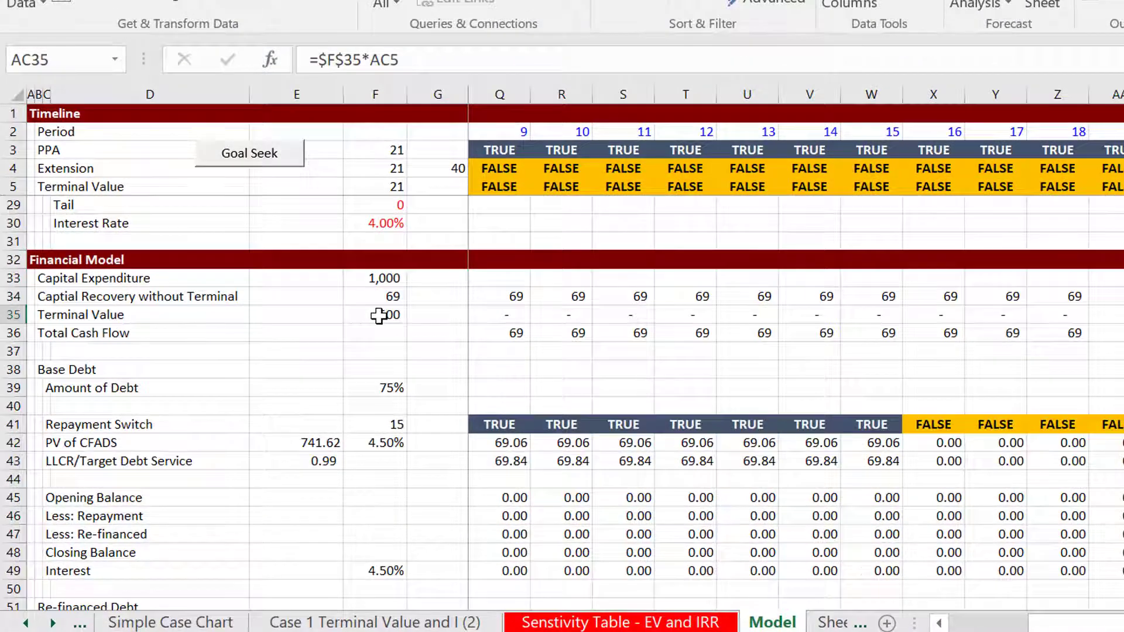
key(Left)
key(Left)
key(Left)
key(Left)
key(Left)
key(Left)
key(Left)
key(Left)
key(Left)
key(Left)
key(Left)
key(Left)
key(Left)
key(Left)
key(Left)
key(Left)
key(Left)
key(Left)
key(Left)
key(Left)
key(Left)
key(Left)
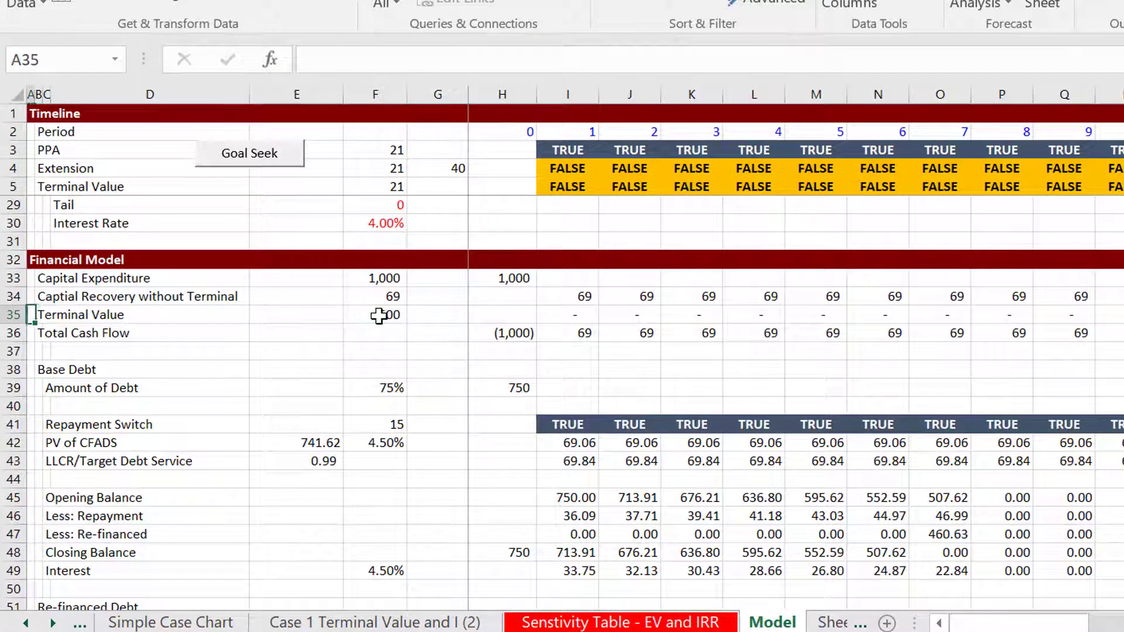
Review the layout of the Base Debt and Re-financed Debt sections, returning to the Repayment Switch row
key(Up)
key(Up)
key(Up)
key(Up)
key(Up)
key(Up)
key(Up)
key(Up)
key(Up)
key(Up)
key(Up)
key(Up)
key(Up)
key(Up)
key(Up)
key(Up)
key(Up)
key(Up)
key(Up)
key(Up)
key(Down)
key(Down)
key(Down)
key(Down)
key(Down)
key(Down)
key(Down)
key(Down)
key(Down)
key(Down)
key(Down)
key(Down)
key(Down)
key(Down)
key(Down)
key(Down)
key(Down)
key(Down)
key(Down)
key(Down)
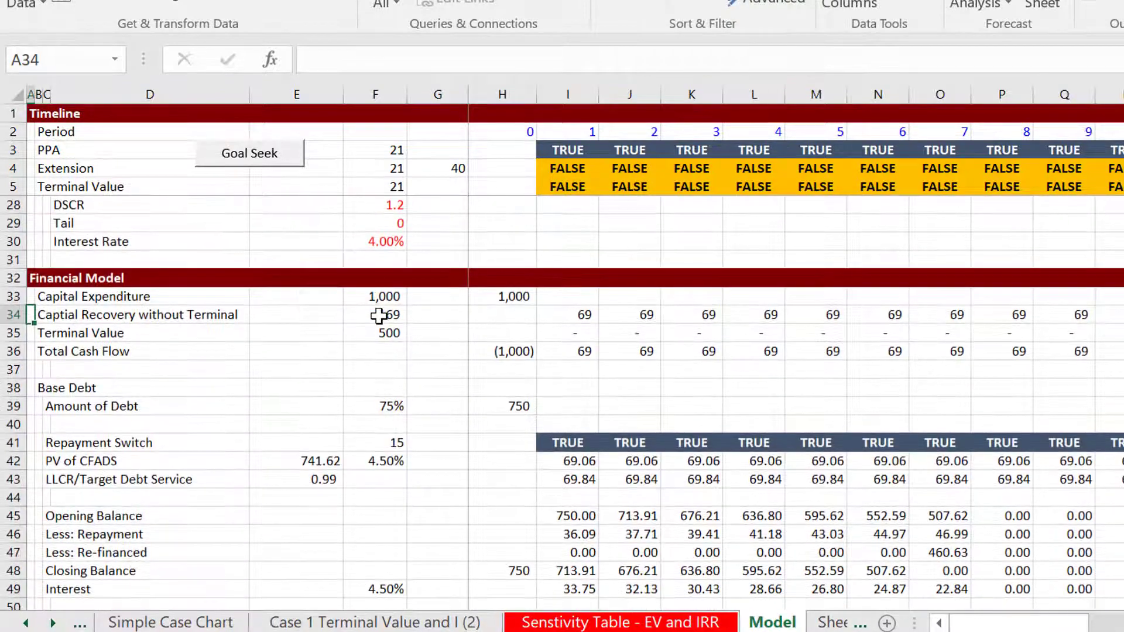
key(Down)
key(Down)
key(Down)
key(Down)
key(Down)
key(Down)
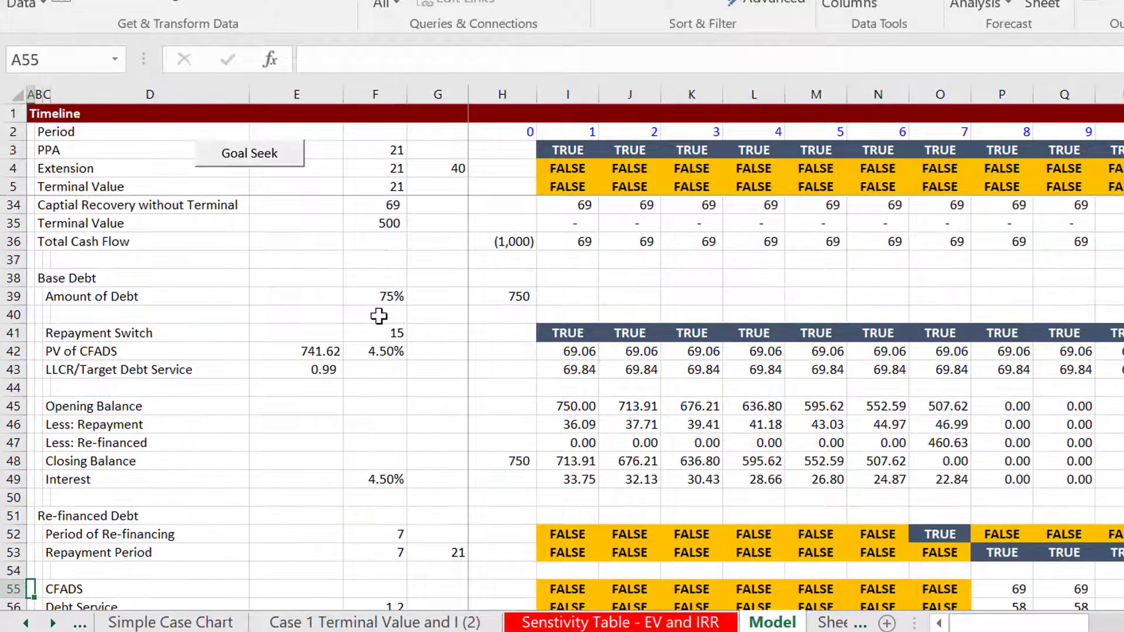
key(Up)
key(Up)
key(Up)
key(Up)
key(Up)
key(Up)
key(Up)
key(Up)
key(Up)
key(Up)
key(Up)
key(Up)
key(Up)
key(Up)
key(Up)
key(Down)
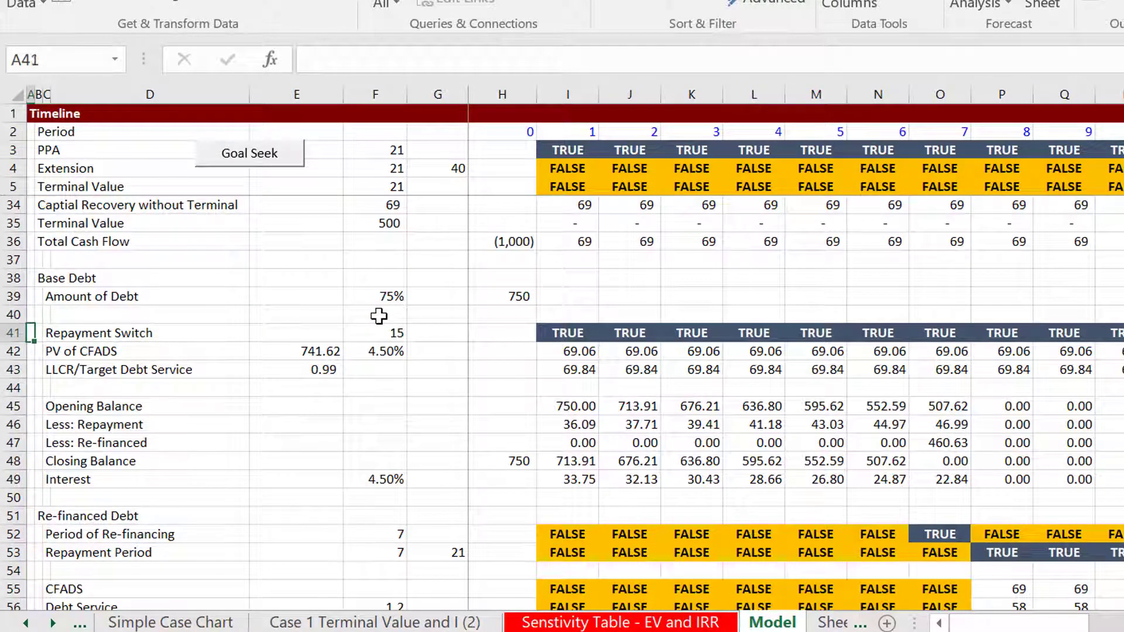
Check the PV of CFADS formula in E42 and the LLCR formula in E43 of the Base Debt section
key(Right)
key(Right)
key(Down)
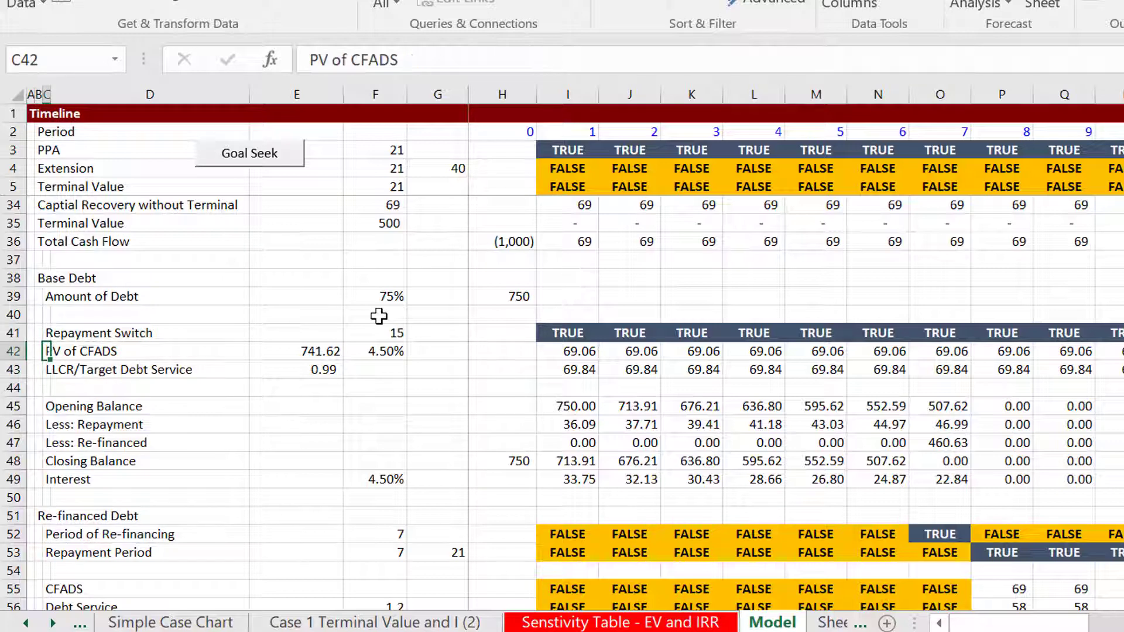
key(Right)
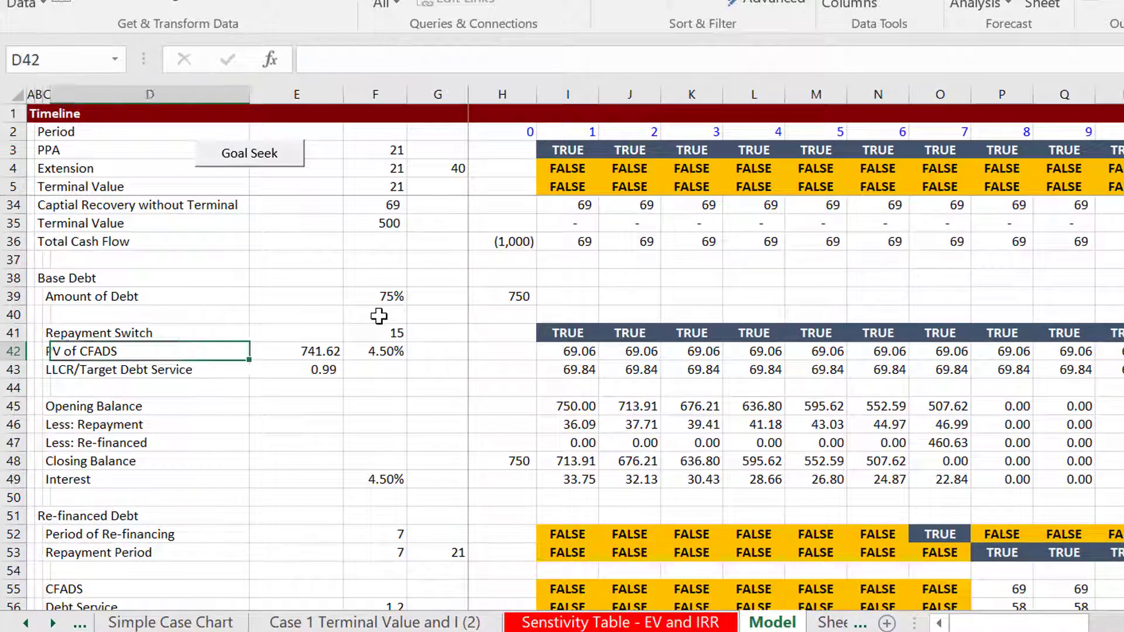
key(Right)
key(Right)
key(Left)
key(Left)
key(Right)
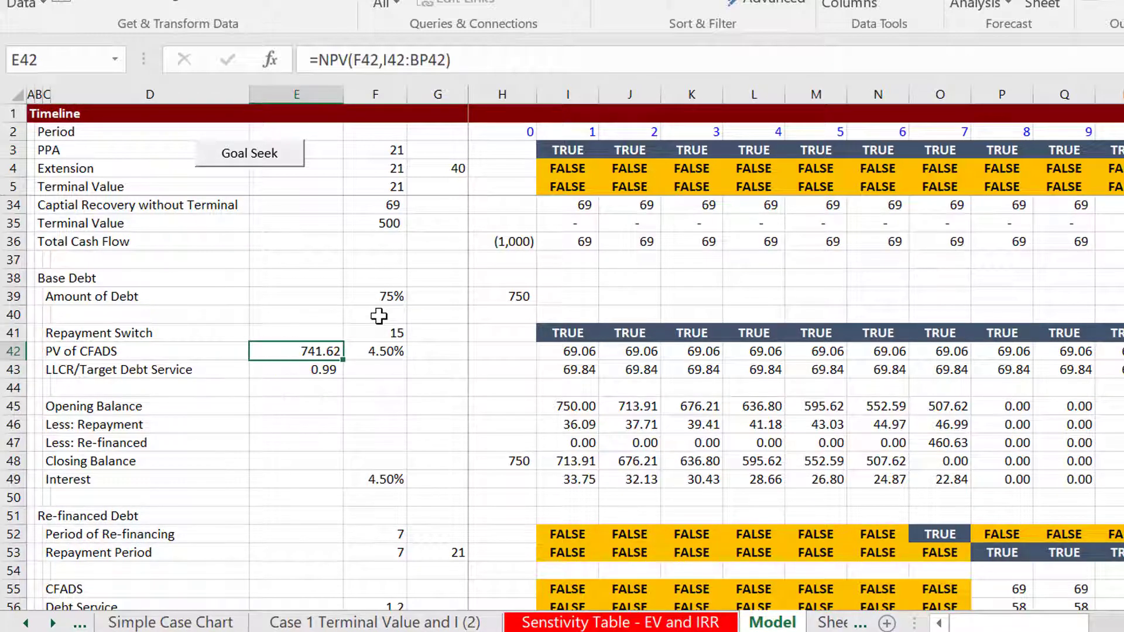
key(Down)
key(Left)
key(Left)
key(Right)
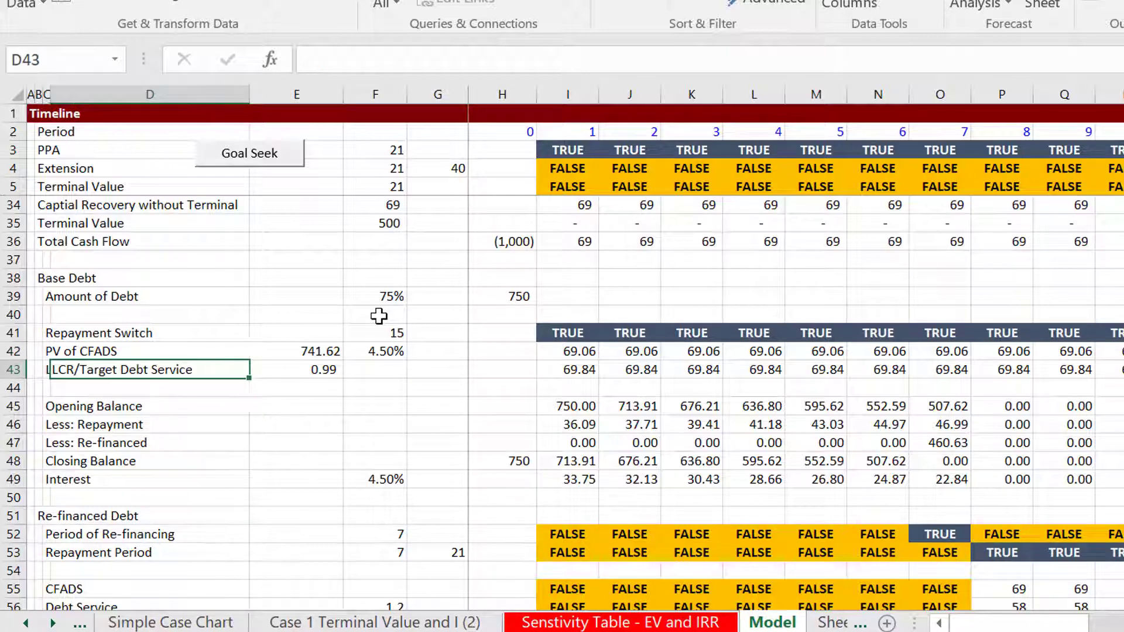
key(Right)
key(Right)
key(Left)
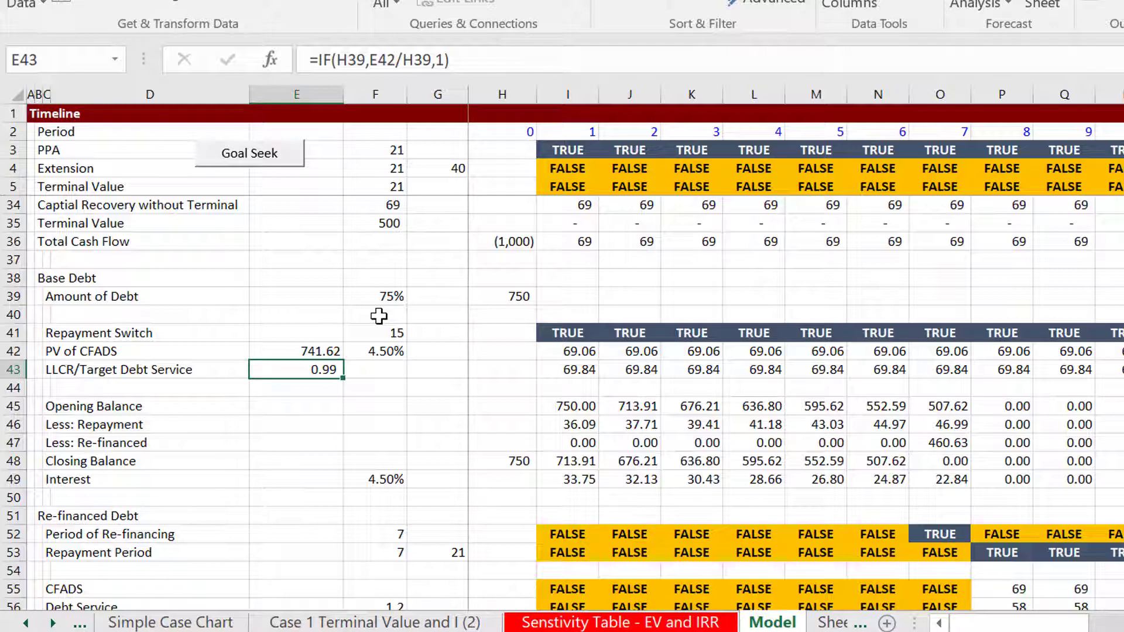
Set the Base Financing tenor in F23 to 10, rerun the goal seek and view the Base Debt section
key(Page_Up)
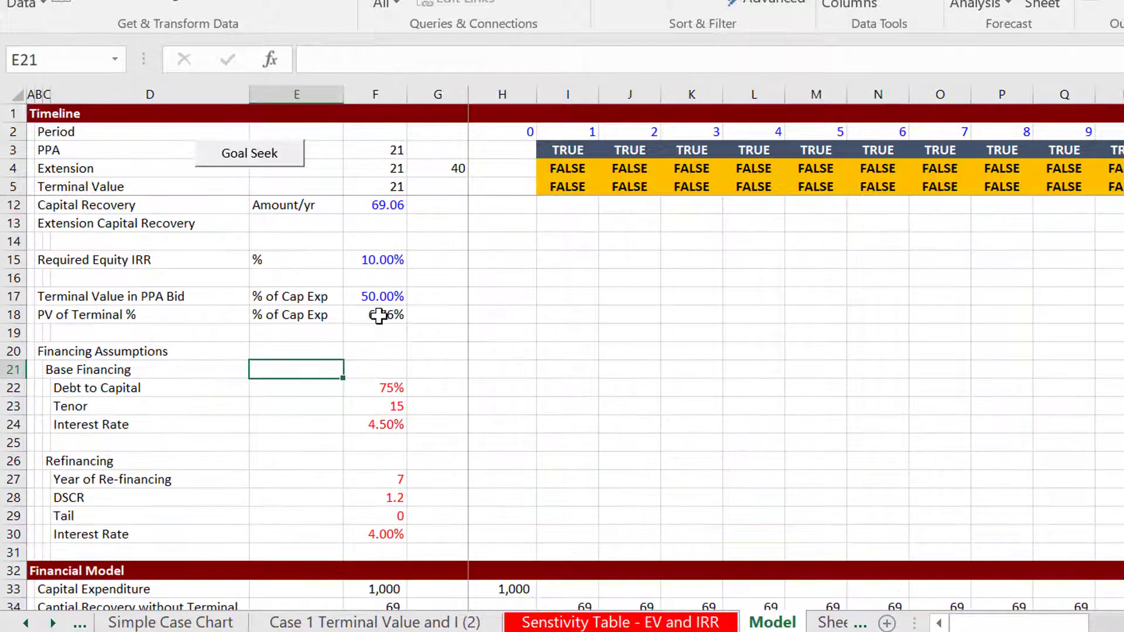
key(Down)
key(Down)
key(Right)
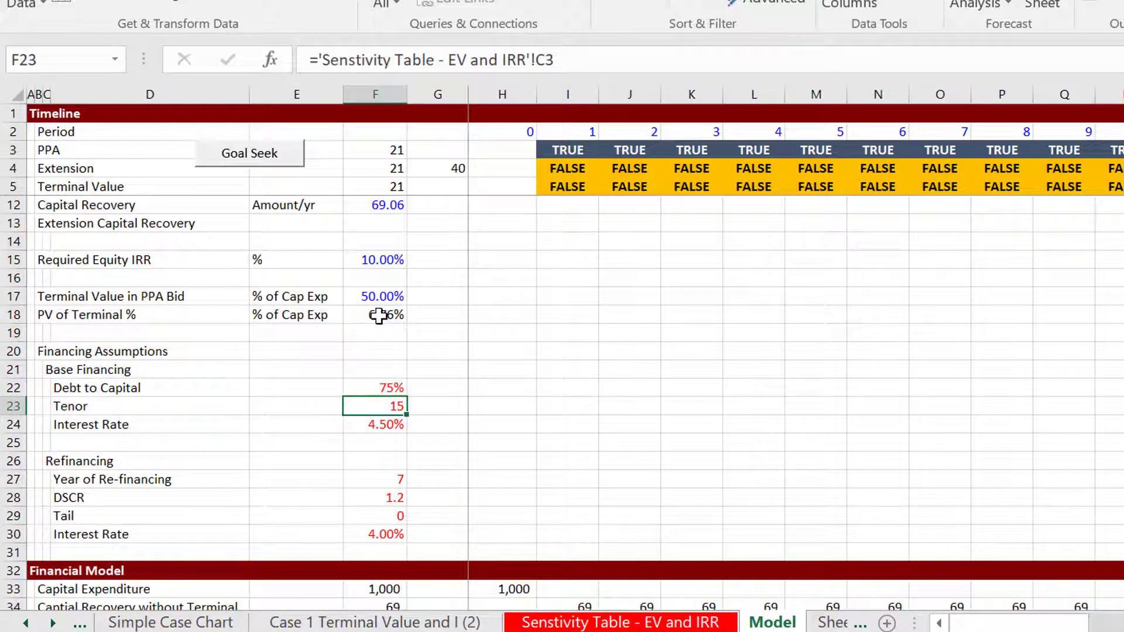
text(10)
key(Return)
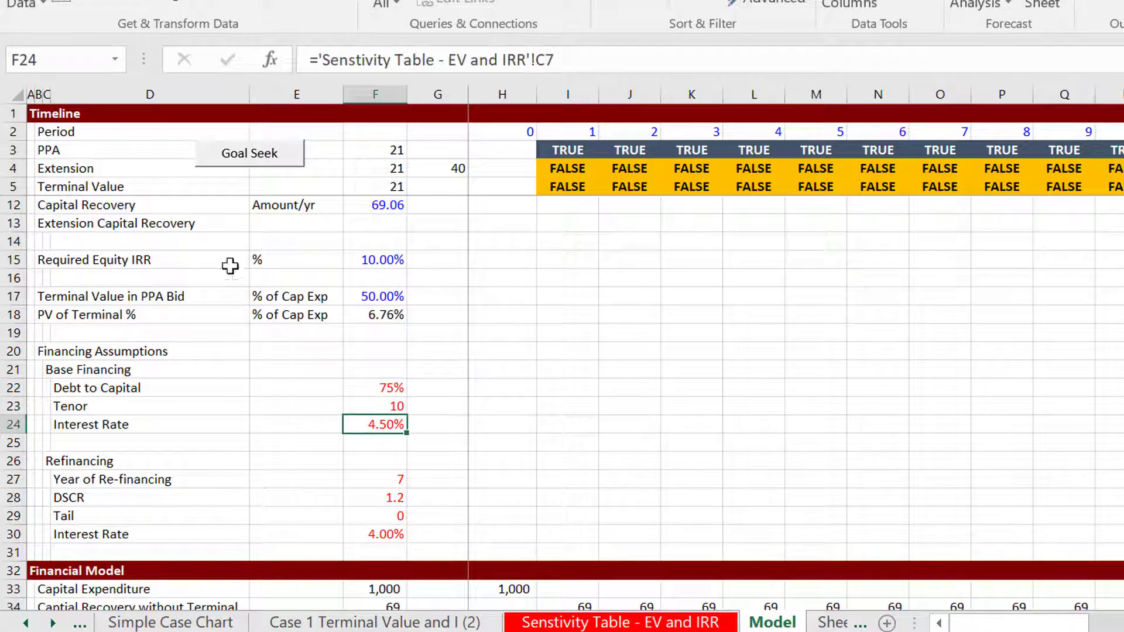
click(242, 173)
key(Down)
key(Down)
key(Down)
key(Down)
key(Down)
key(Down)
key(Down)
key(Down)
key(Down)
key(Down)
key(Down)
key(Down)
key(Down)
key(Down)
key(Down)
key(Down)
key(Down)
key(Down)
key(Down)
key(Down)
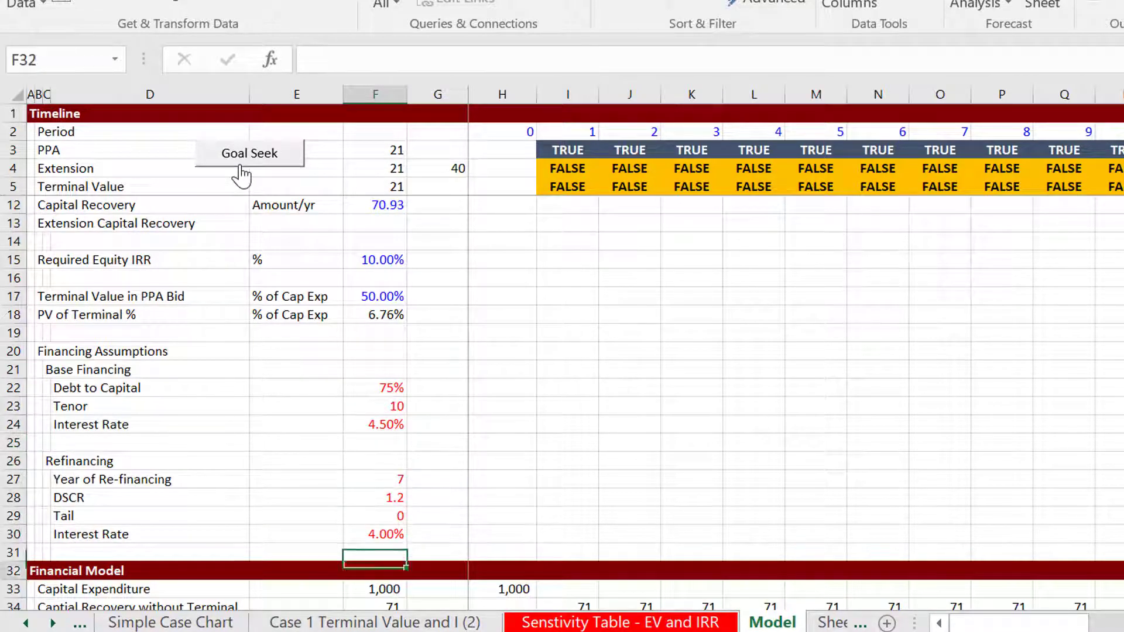
key(Up)
key(Up)
key(Up)
key(Up)
key(Up)
key(Up)
key(Up)
key(Up)
key(Up)
key(Up)
key(Up)
key(Up)
key(Up)
key(Up)
key(Up)
key(Up)
key(Up)
key(Up)
key(Up)
key(Up)
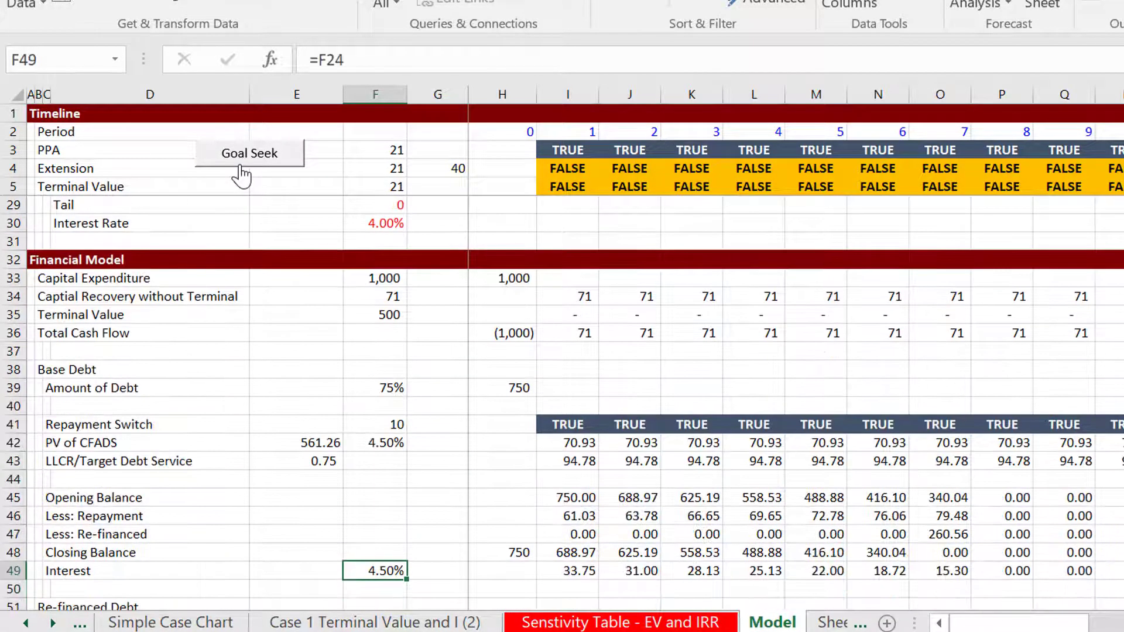
Set the Base Financing tenor in F23 to 20 and goal seek the capital recovery again
key(Up)
key(Up)
key(Up)
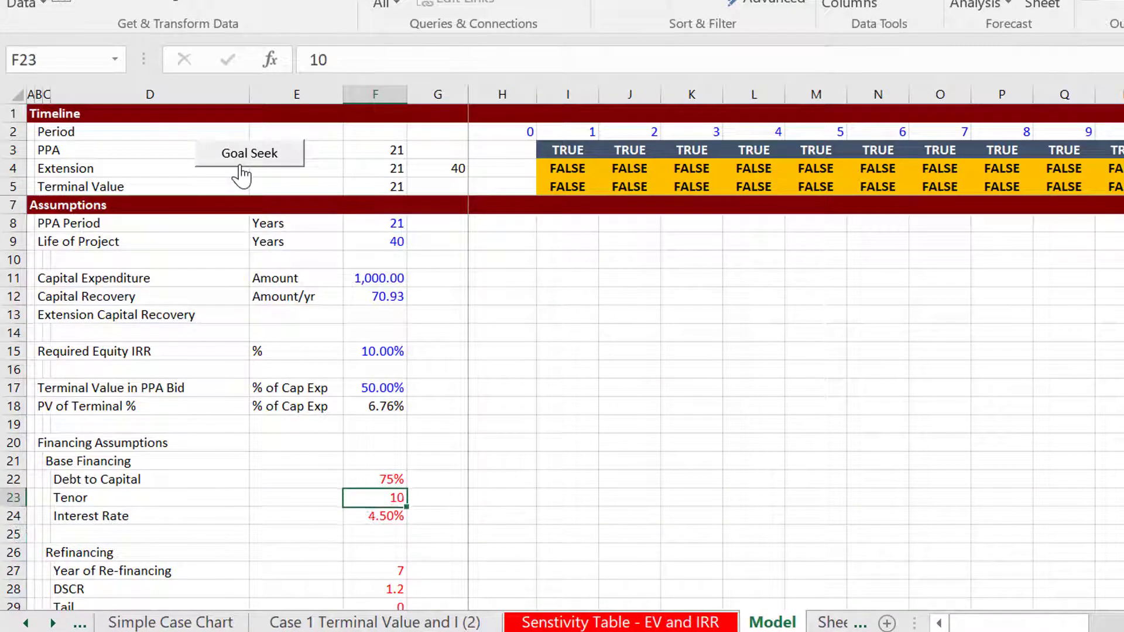
text(2)
key(Return)
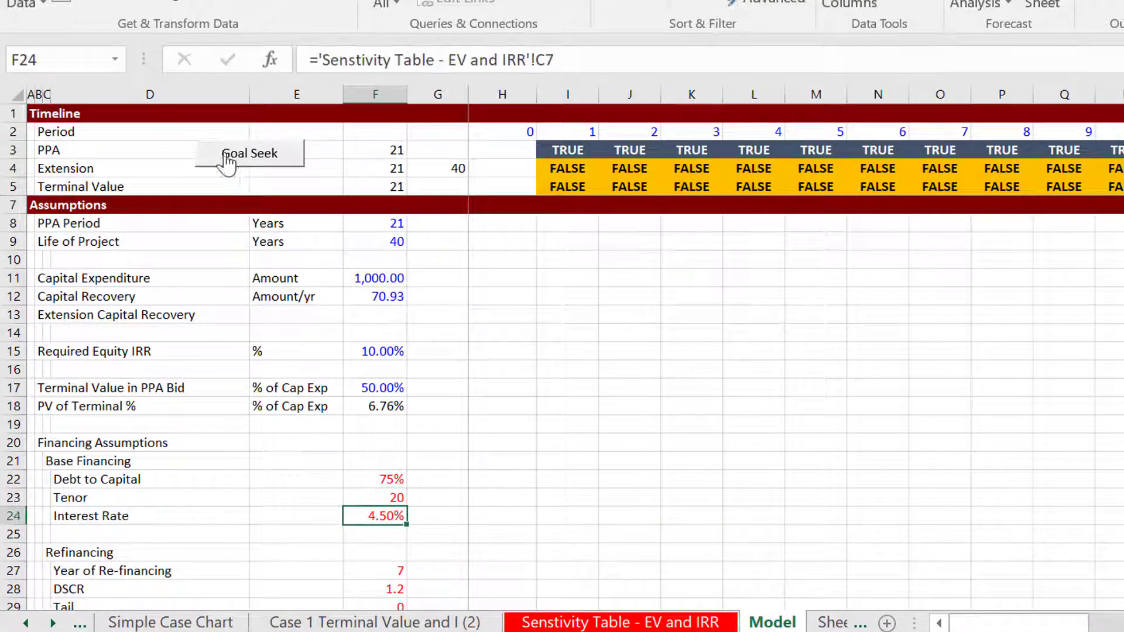
key(Page_Down)
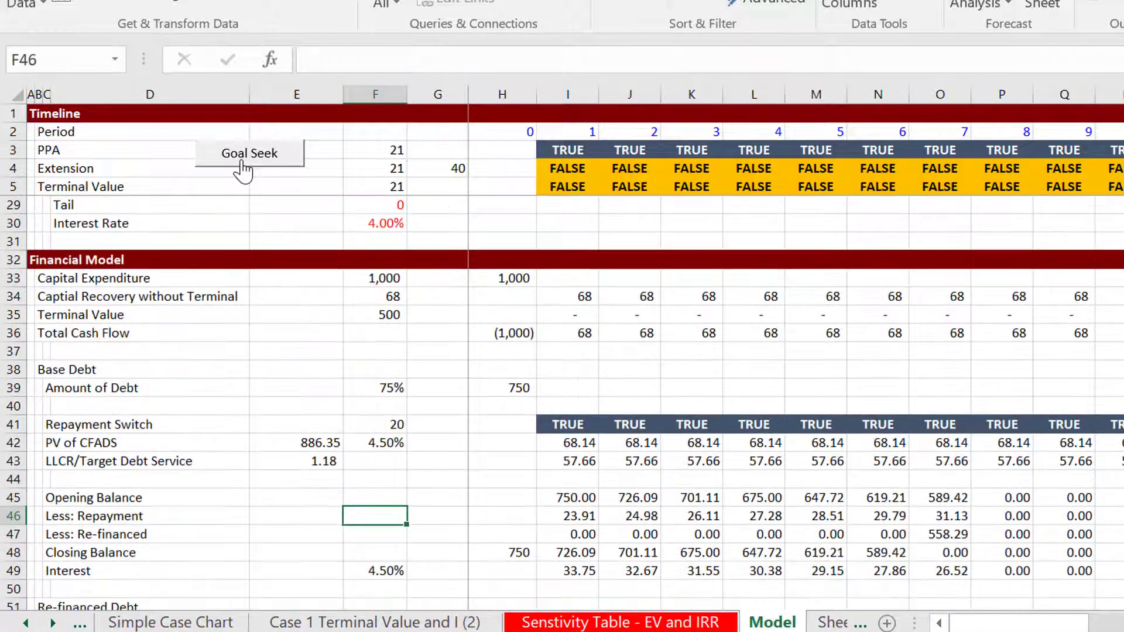
Inspect the cells referenced by the NPV formula for PV of CFADS in E42, leaving it as is
key(Up)
key(Up)
key(Up)
key(Left)
key(Left)
key(Up)
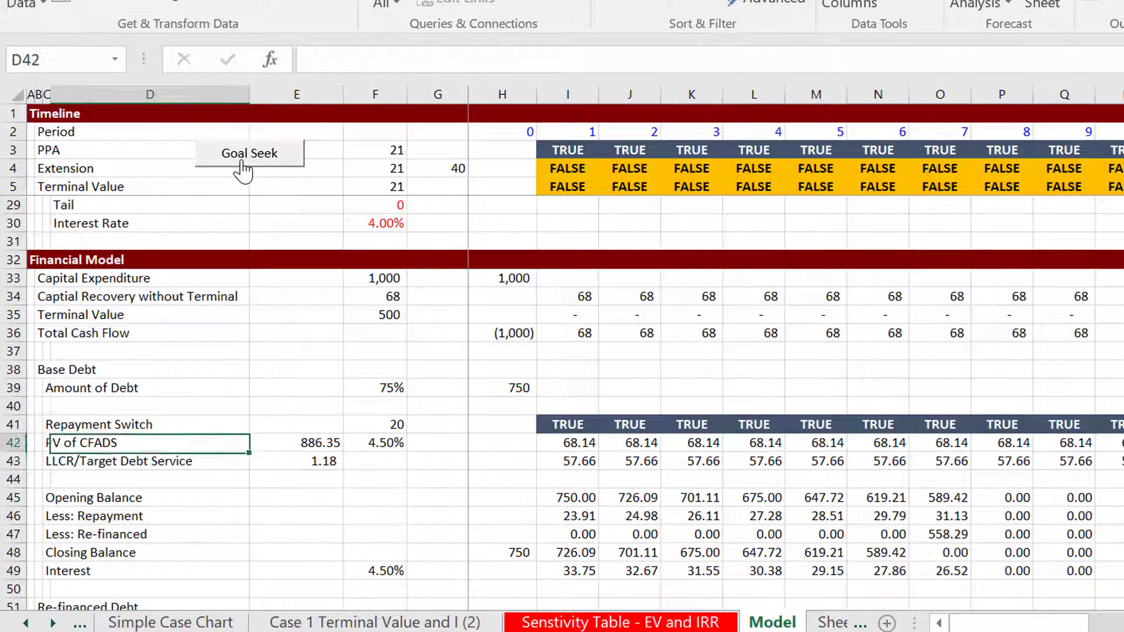
key(Right)
key(F2)
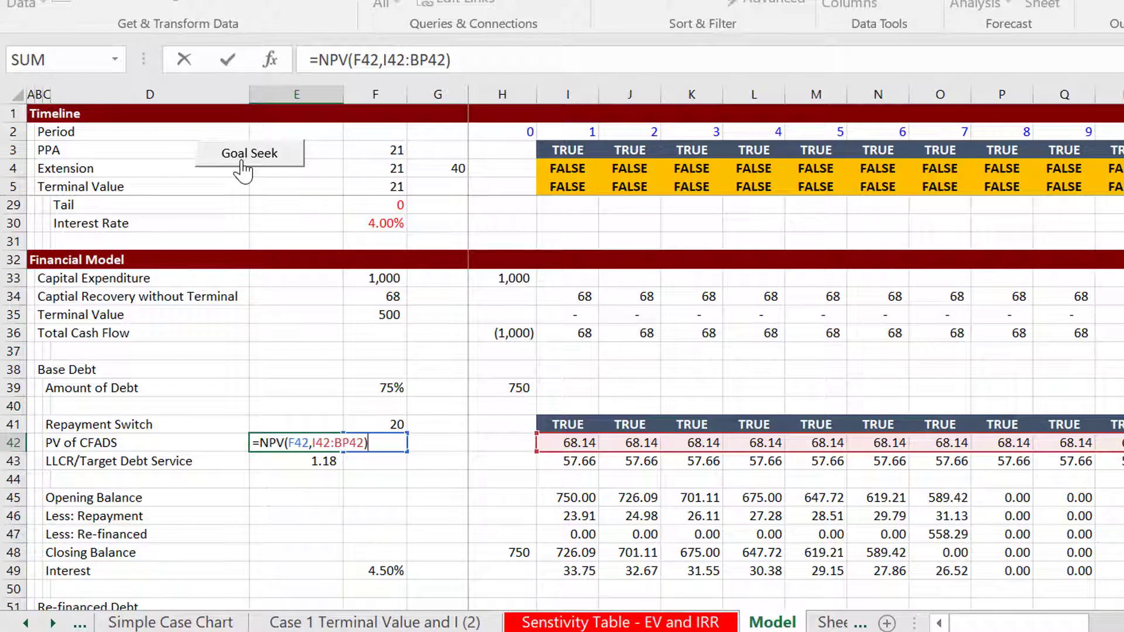
key(Tab)
Scan the CFADS values in row 42 across the repayment periods, and return to the first period
key(Right)
key(Right)
key(Right)
key(Right)
key(Right)
key(Right)
key(Right)
key(Right)
key(Right)
key(Right)
key(Right)
key(Right)
key(Right)
key(Right)
key(Right)
key(Right)
key(Right)
key(Right)
key(Right)
key(Right)
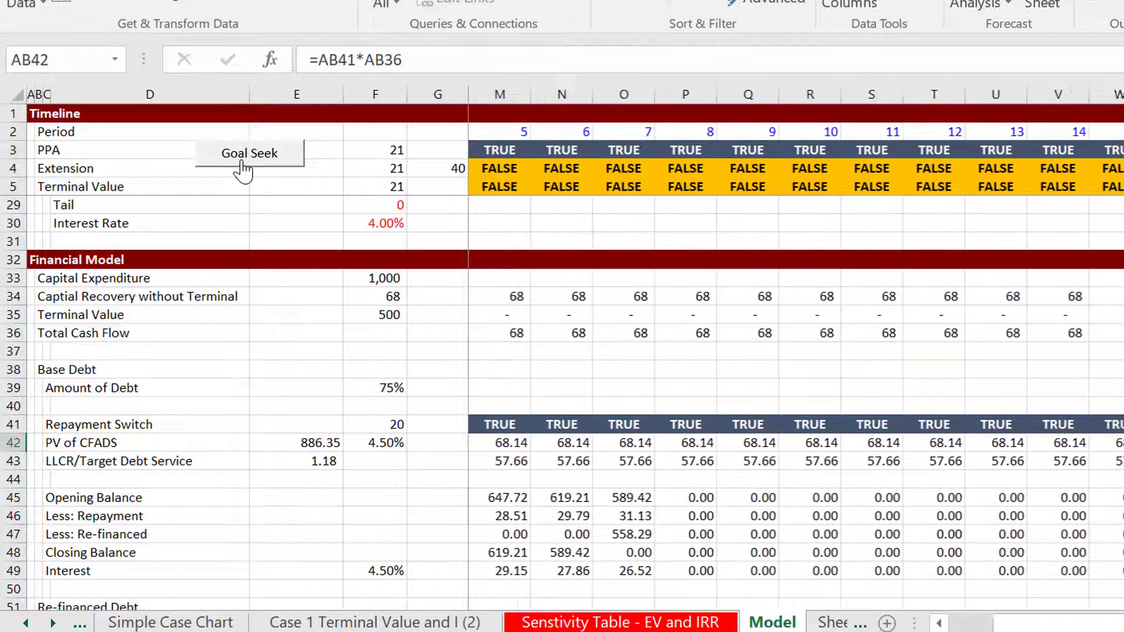
key(Right)
key(Right)
key(Left)
key(Left)
key(Left)
key(Left)
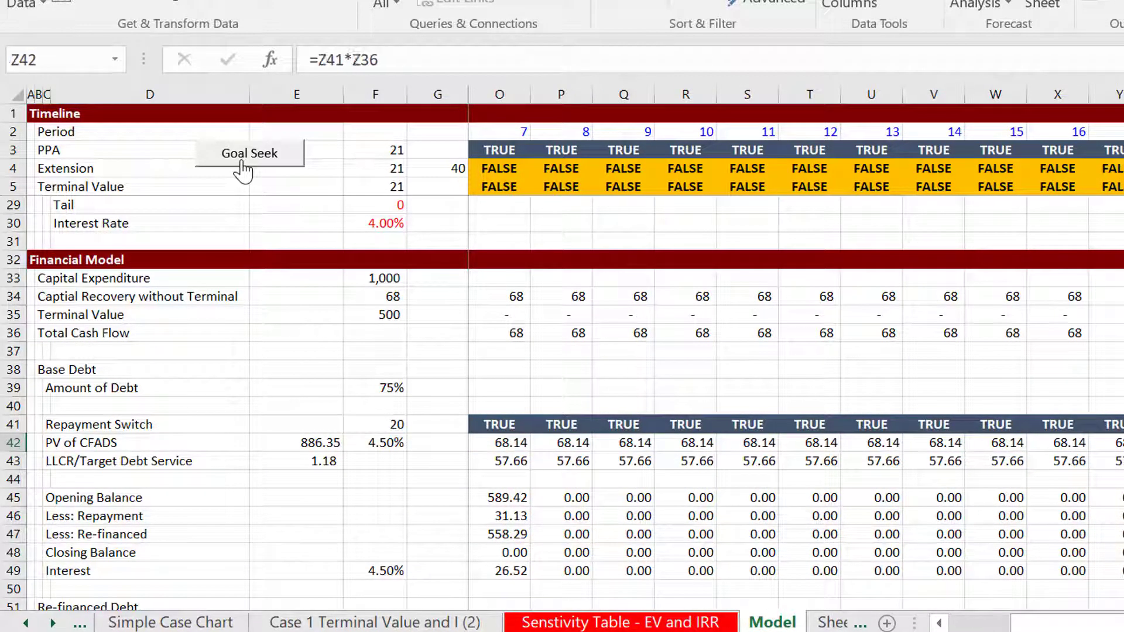
key(Left)
key(Left)
key(Left)
key(Left)
key(Left)
key(Left)
key(Left)
key(Left)
key(Left)
key(Left)
key(Left)
key(Left)
key(Left)
key(Left)
key(Left)
key(Left)
key(Left)
key(Left)
key(Left)
key(Right)
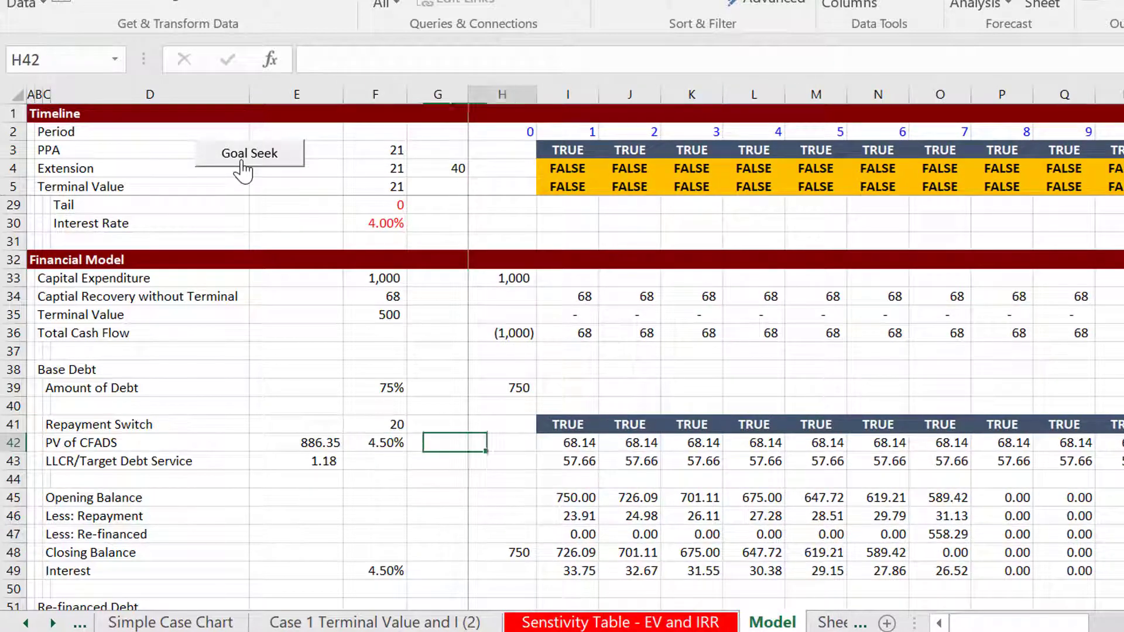
Inspect the first-period CFADS formula in I42 and the repayment switch formula in I41
key(Right)
key(F2)
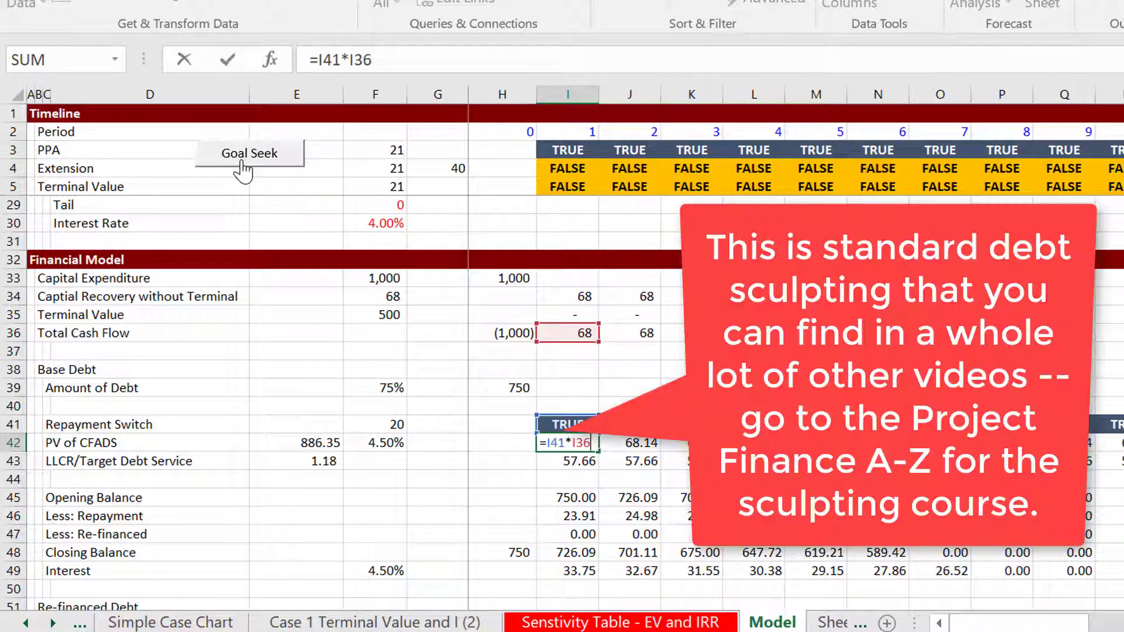
key(Escape)
key(Up)
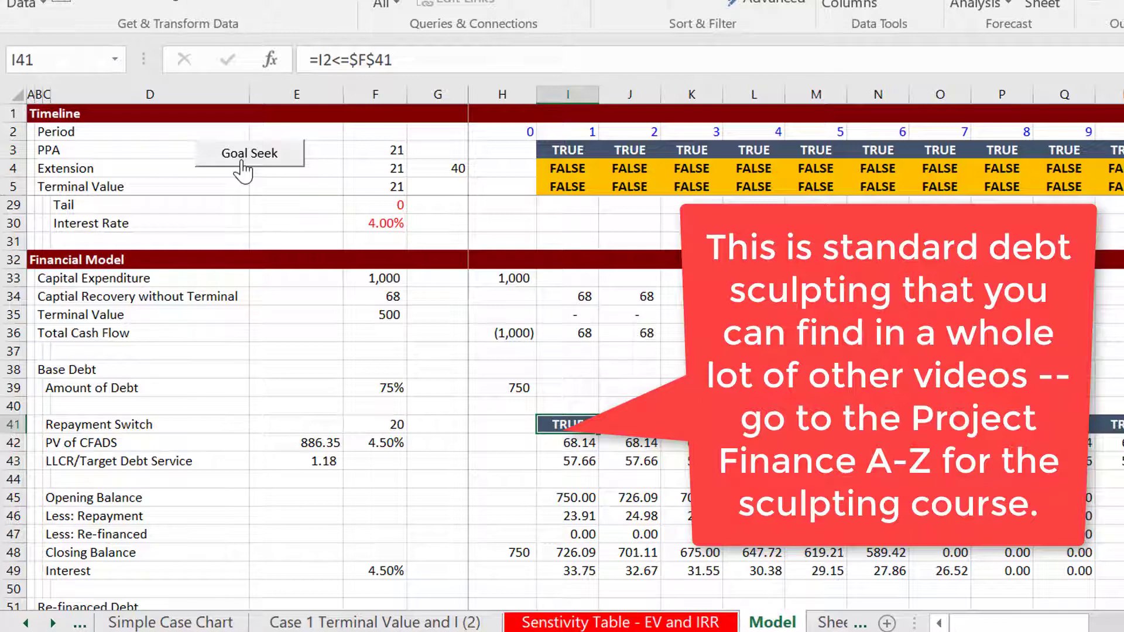
key(Left)
key(Right)
Inspect how the first-period target debt service in I43 is calculated from CFADS and the LLCR
key(Down)
key(Down)
key(Left)
key(Left)
key(Left)
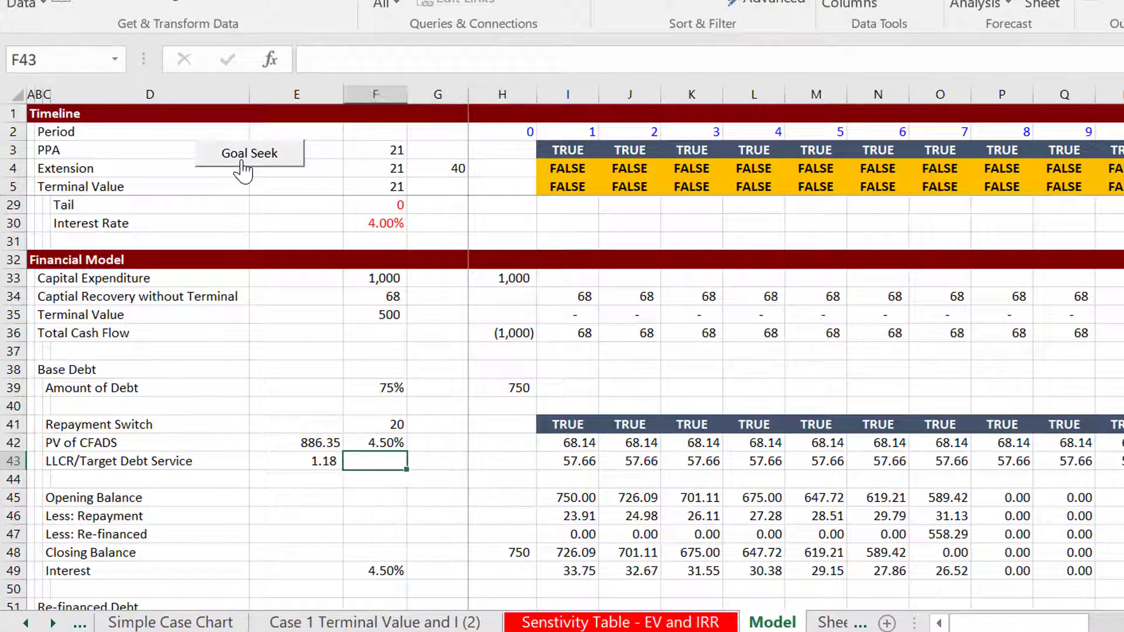
key(Right)
key(Right)
key(Right)
key(F2)
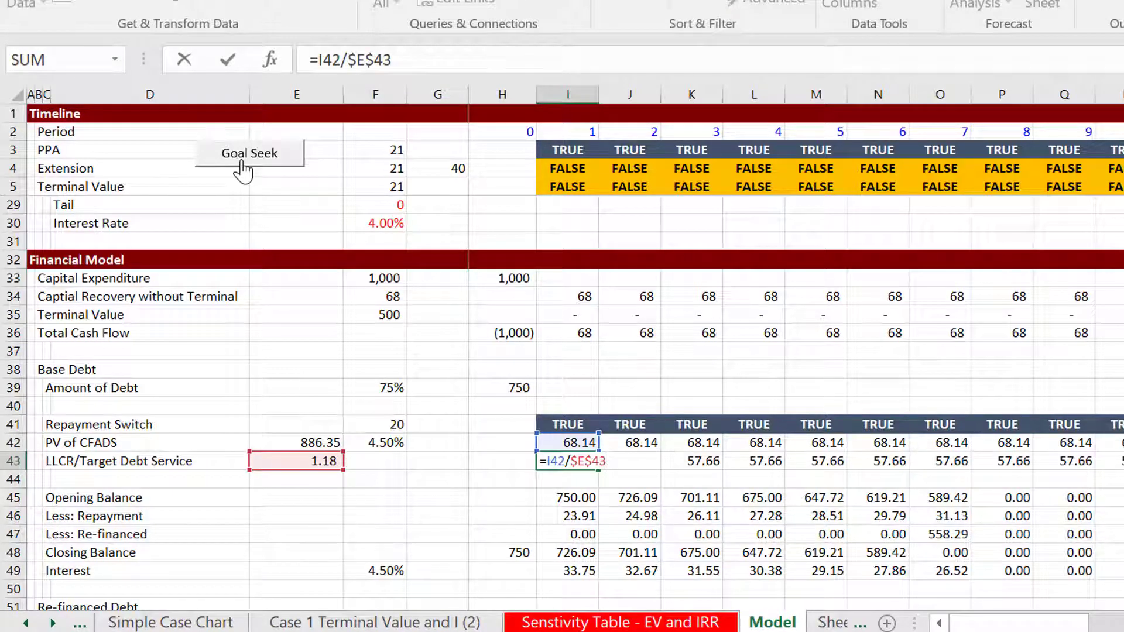
key(Escape)
Inspect the cells referenced by the LLCR formula in E43
key(Left)
key(Left)
key(Left)
key(Left)
key(F2)
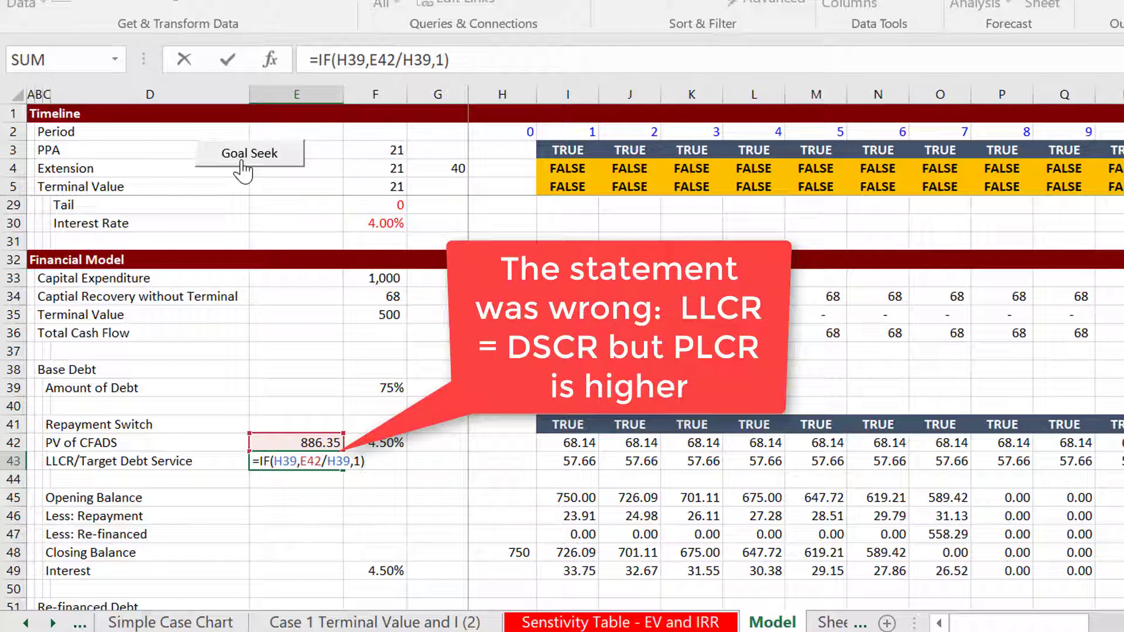
key(Return)
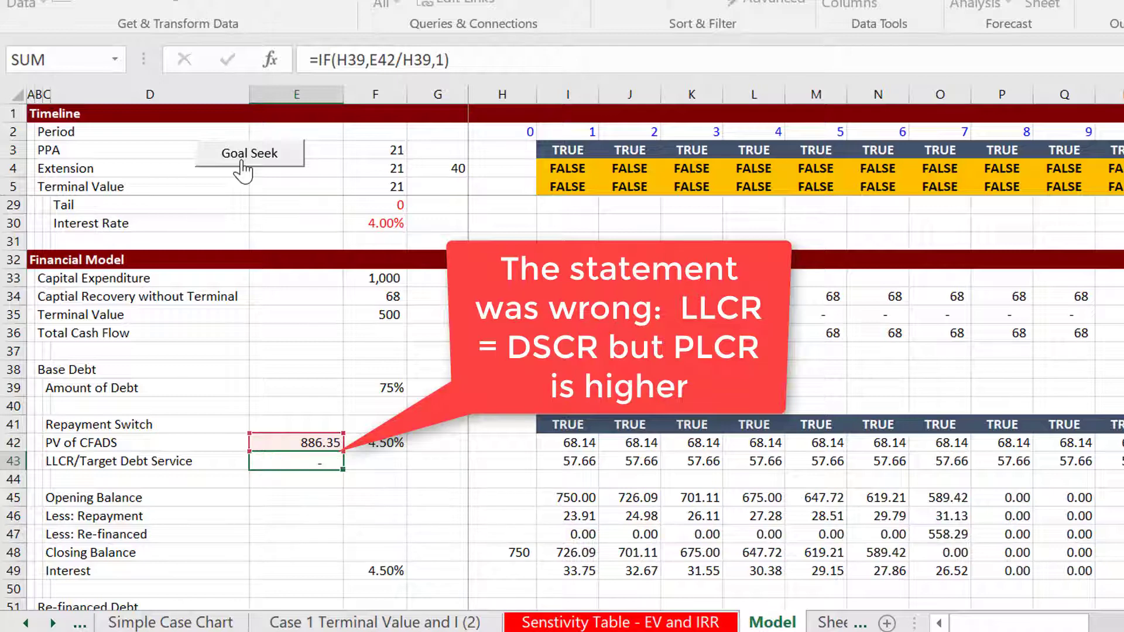
Check the period 0 closing balance reference in H48 of the base debt schedule
key(Down)
key(Down)
key(Down)
key(Down)
key(Right)
Inspect the Less: Re-financed formulas across row 47 of the base debt schedule
key(Right)
key(Right)
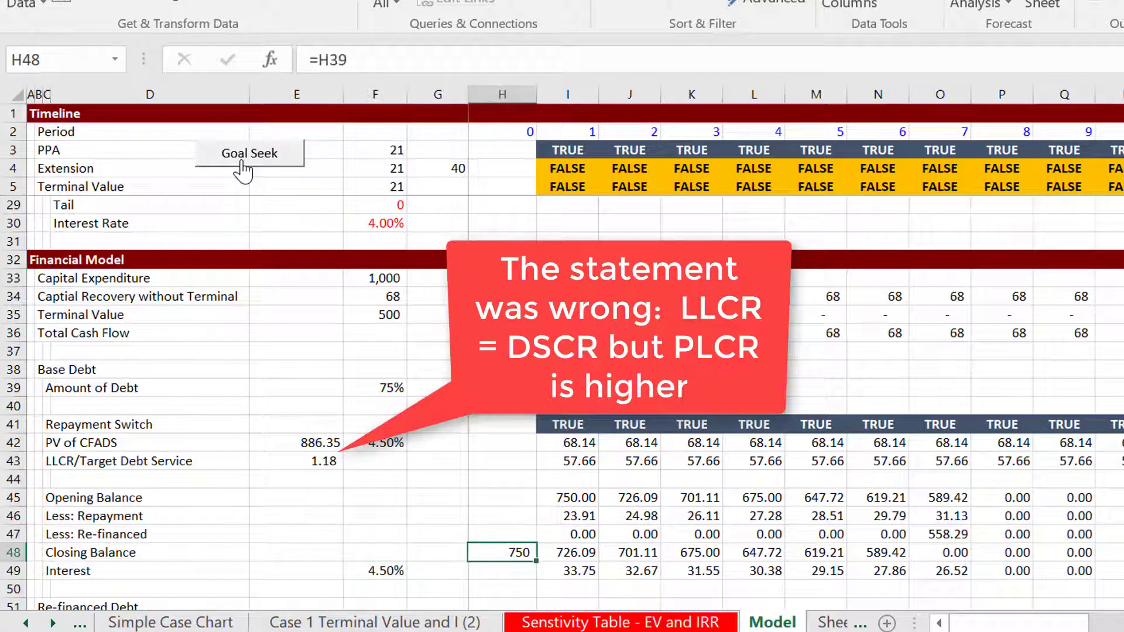
key(Up)
key(Right)
key(Right)
key(Right)
key(Right)
key(Right)
key(Right)
key(Right)
key(Right)
key(Right)
key(Right)
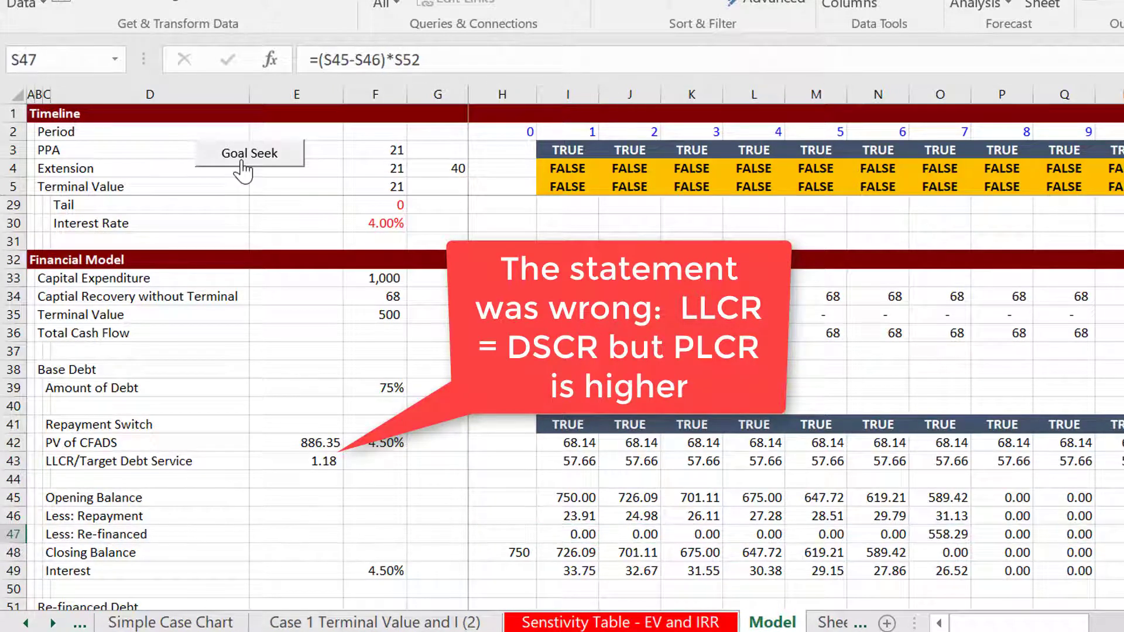
key(Left)
key(Left)
key(Left)
key(Left)
key(Left)
Inspect the base debt repayment formula in I46, which caps repayment at the opening balance
key(Left)
key(Left)
key(Left)
key(Left)
key(Left)
key(Left)
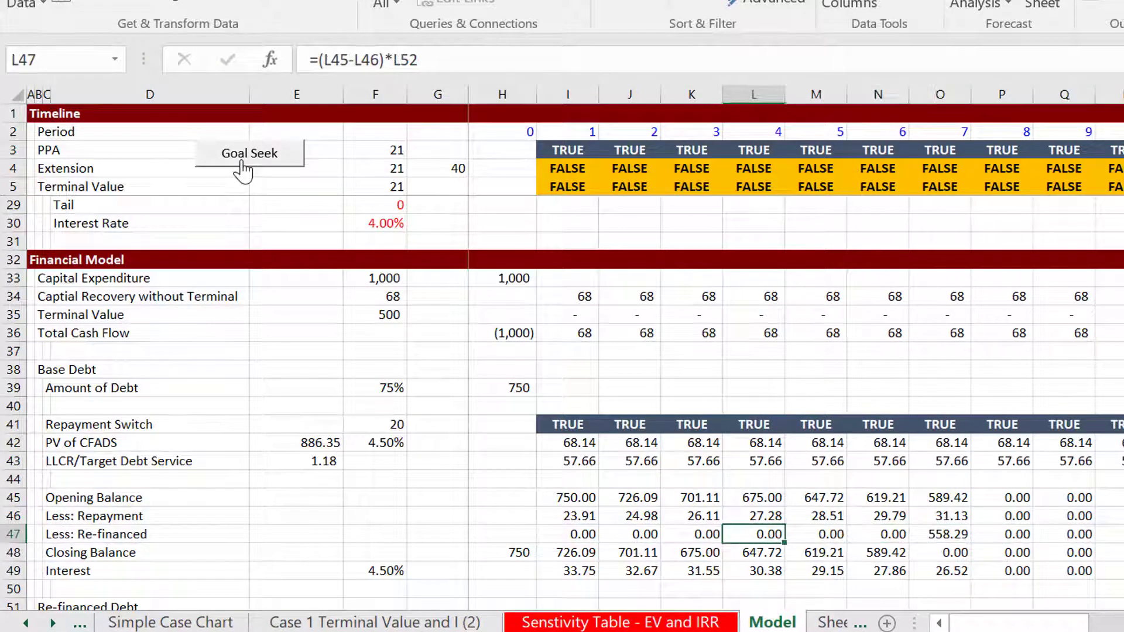
key(Up)
key(Right)
key(Right)
key(Left)
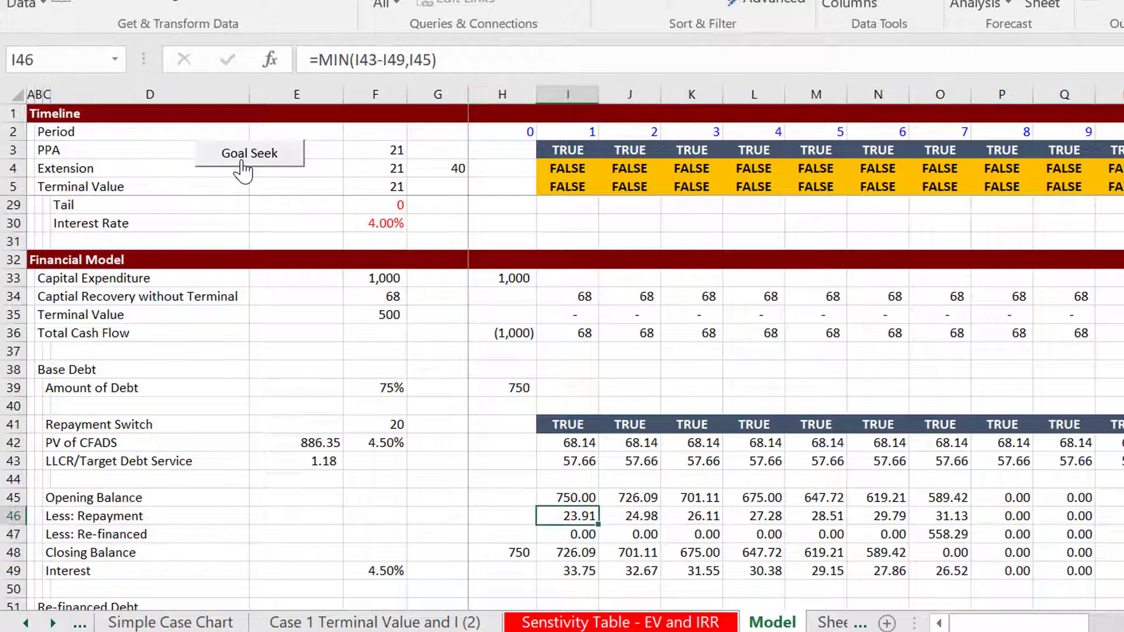
key(Right)
key(Right)
key(Down)
key(Left)
key(Left)
key(Left)
key(Left)
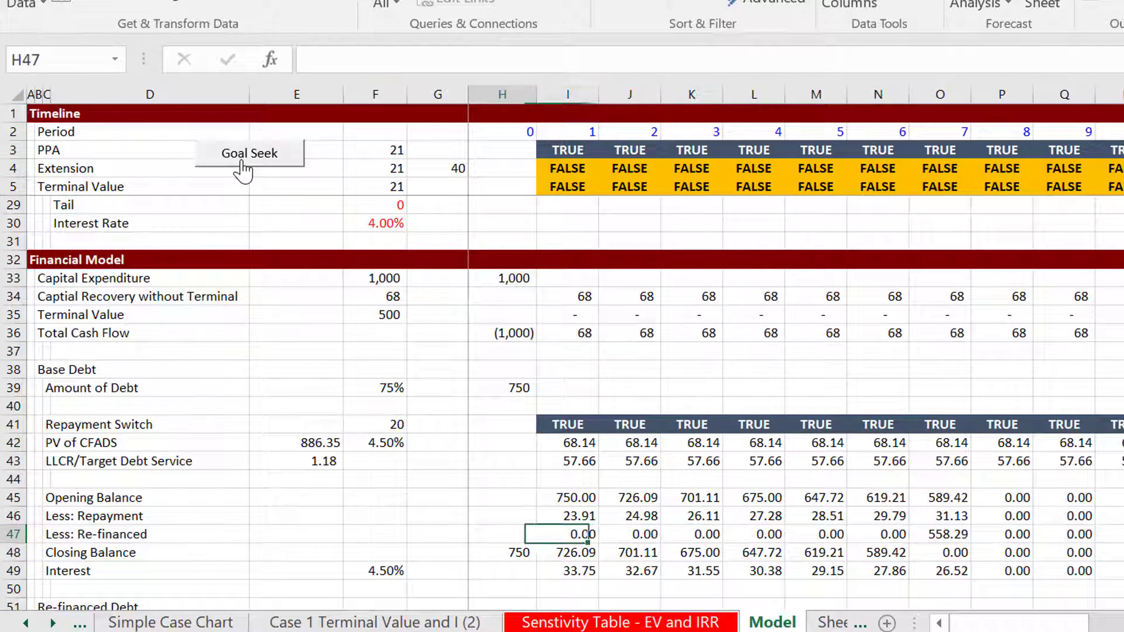
key(Right)
key(Right)
key(Up)
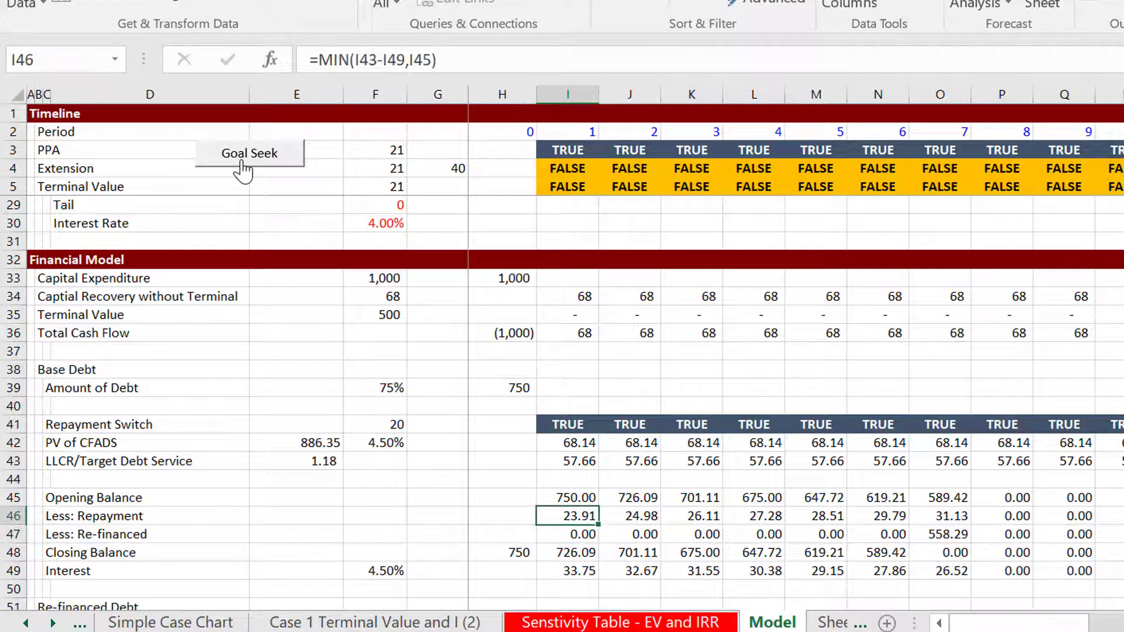
Set the Re-financing Year in C4 of the sensitivity table sheet to 60
key(Page_Up)
key(Left)
key(Left)
key(Left)
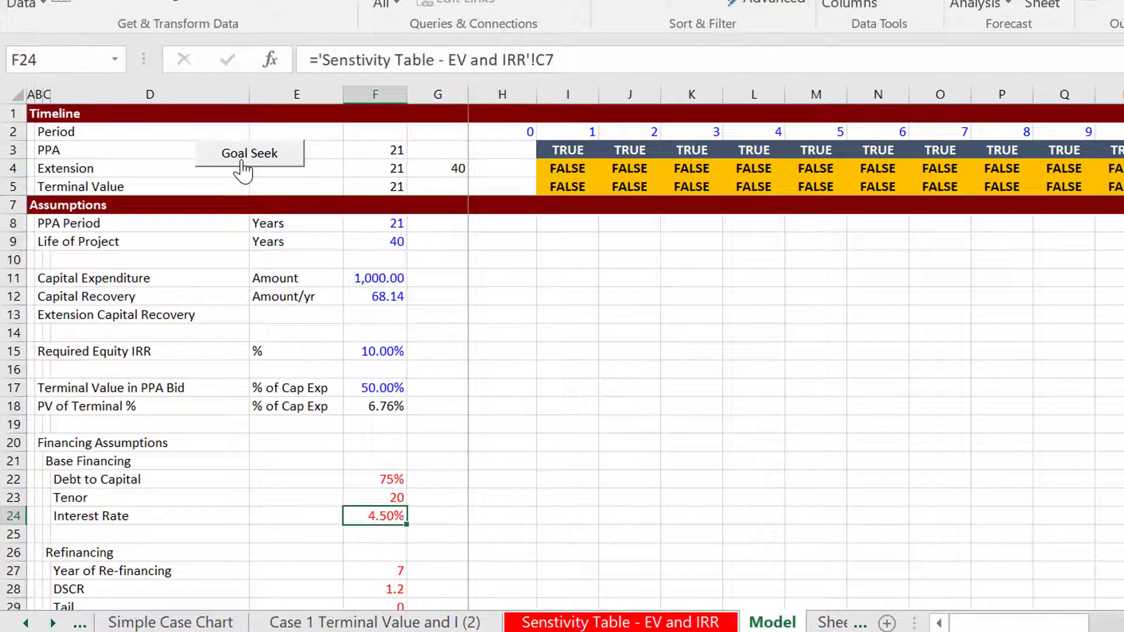
key(Down)
key(Down)
key(Down)
key(Down)
key(Down)
key(ctrl+Page_Up)
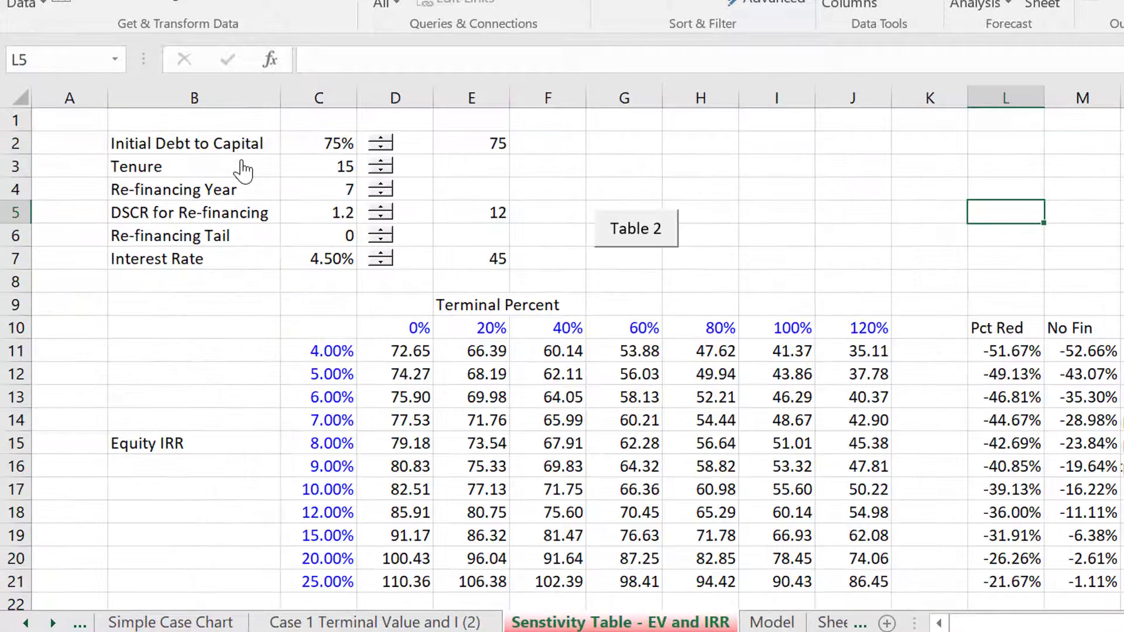
key(Up)
key(Down)
key(Left)
key(Left)
key(Left)
key(Left)
key(Left)
key(Left)
key(Left)
key(Left)
key(Left)
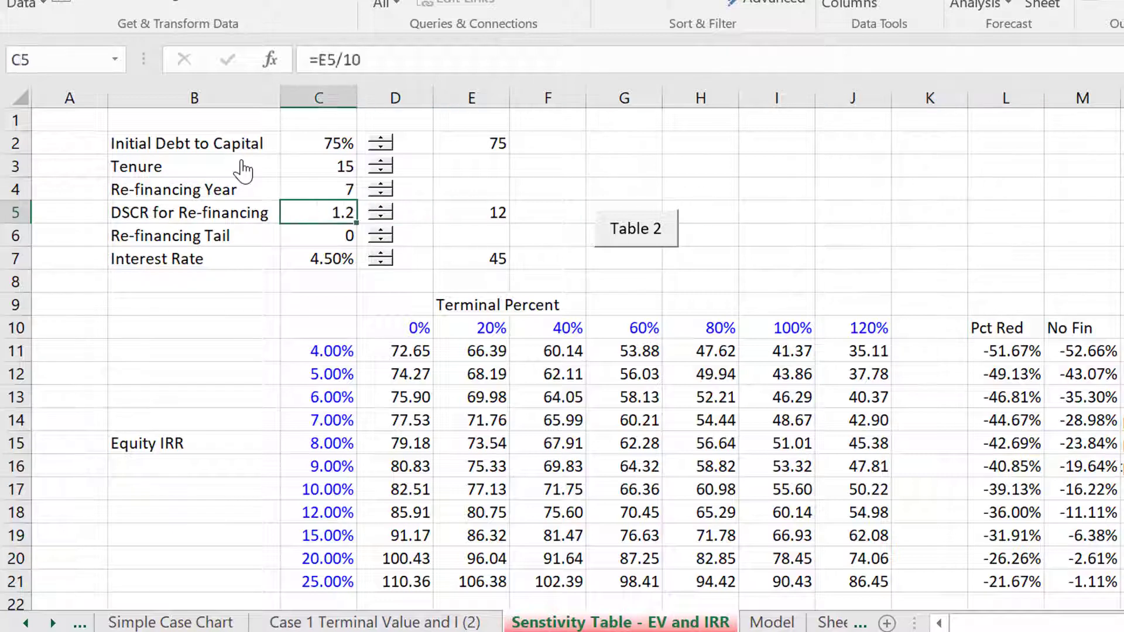
key(Up)
text(60)
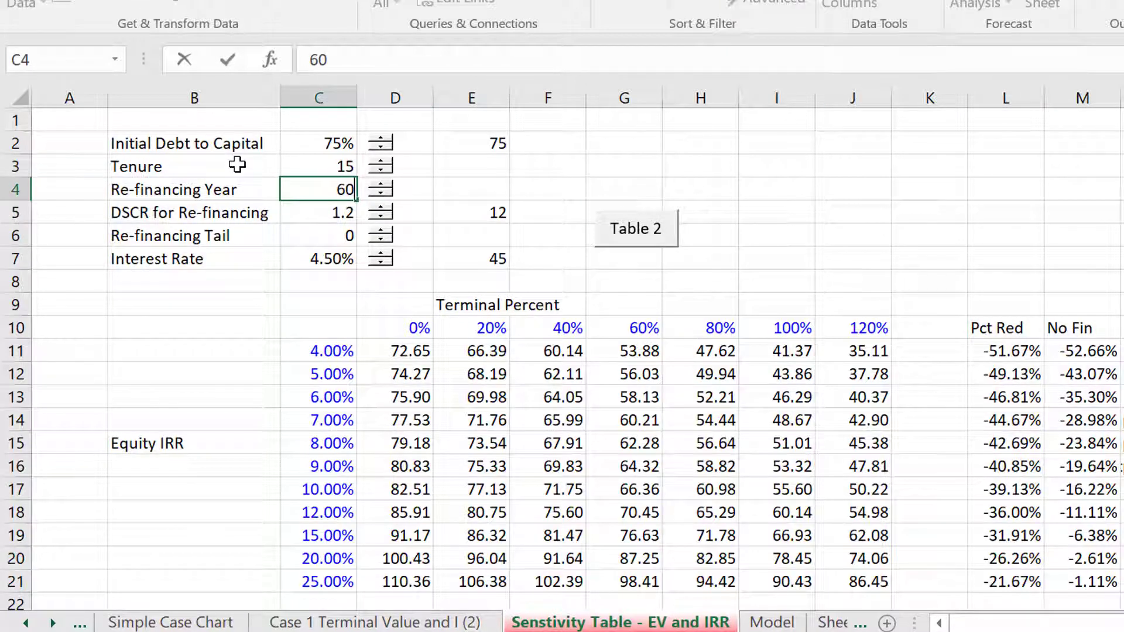
key(Return)
Review the base debt schedule on the Model sheet across the periods with the new refinancing year
key(ctrl+Page_Down)
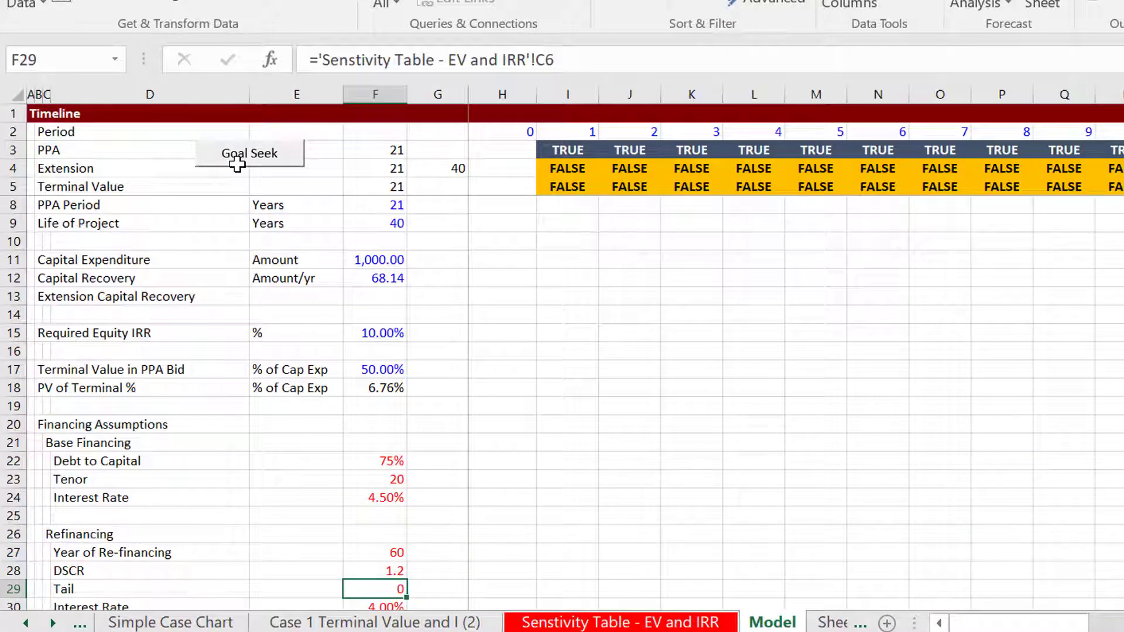
key(Page_Down)
key(Up)
key(Up)
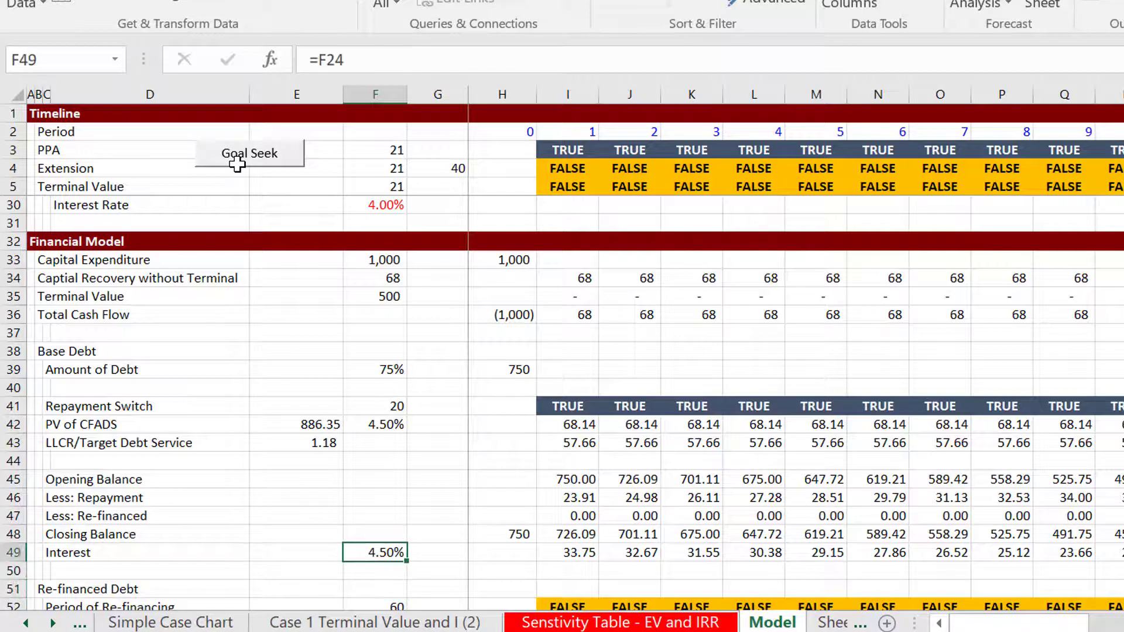
key(Right)
key(Right)
key(Right)
key(Right)
key(Right)
key(Right)
key(Right)
key(Right)
key(Right)
key(Right)
key(Right)
key(Right)
key(Right)
key(Right)
key(Right)
key(Right)
key(Right)
key(Right)
key(Right)
key(Right)
key(Right)
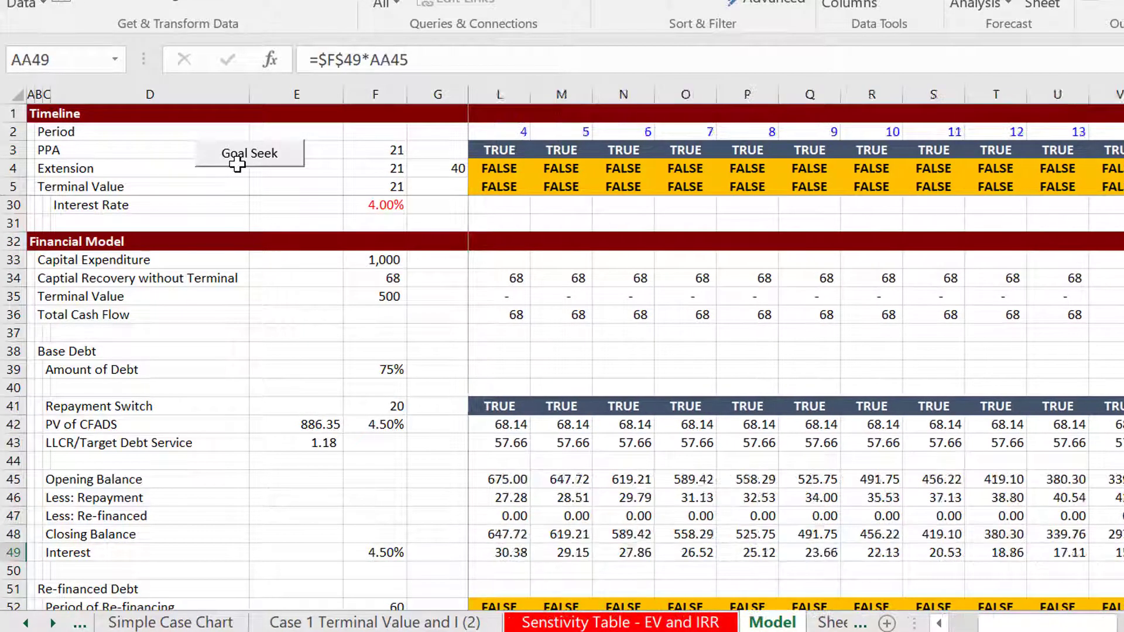
key(Left)
key(Left)
key(Left)
key(Left)
key(Left)
key(Left)
key(Left)
key(Left)
key(Left)
key(Left)
key(Left)
key(Left)
key(Left)
key(Left)
key(Left)
key(Left)
key(Left)
key(Left)
key(Left)
key(Left)
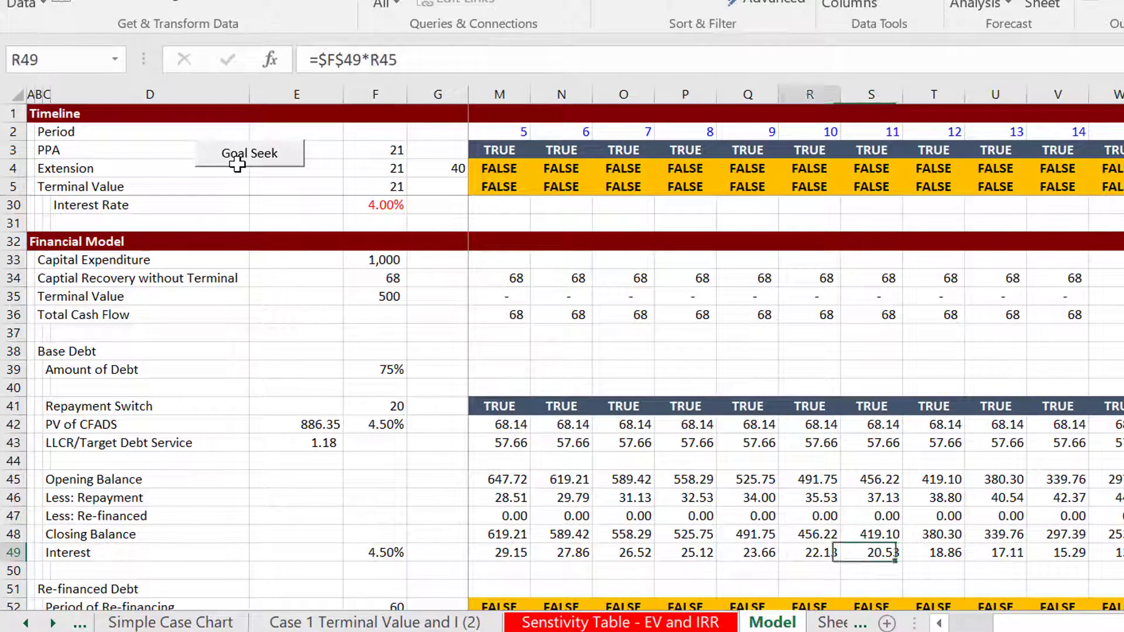
Examine the Re-financed Debt section and the final base debt repayment periods on the Model sheet
key(Down)
key(Down)
key(Down)
key(Down)
key(Down)
key(Down)
key(Down)
key(Down)
key(Down)
key(Down)
key(Down)
key(Down)
key(Down)
key(Down)
key(Down)
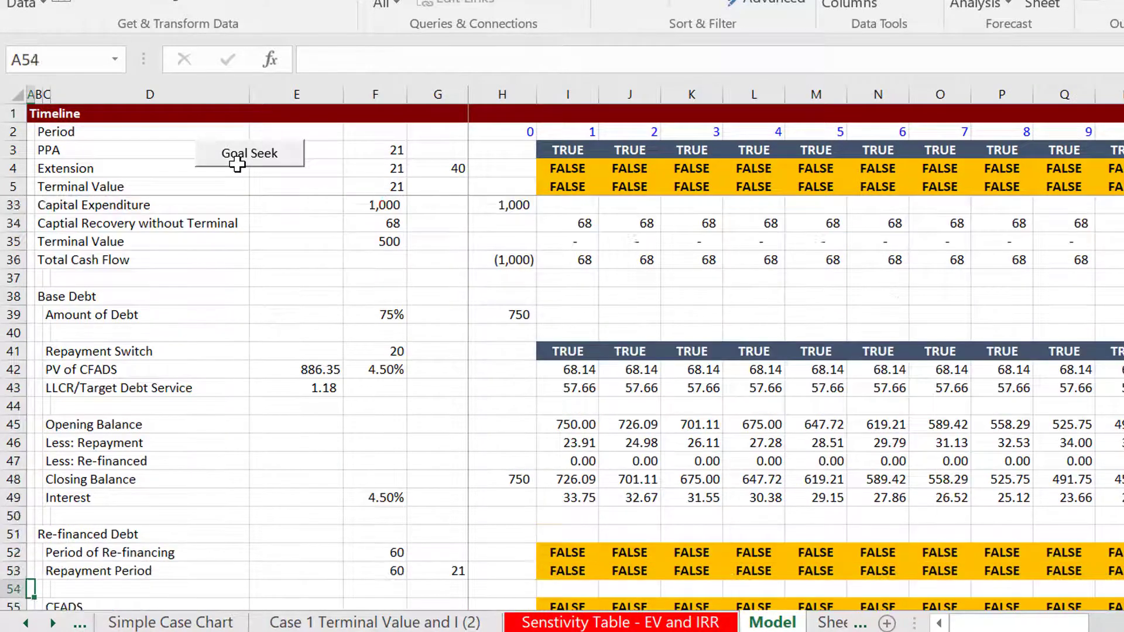
key(Up)
key(Up)
key(Up)
key(Up)
key(Up)
key(Up)
key(Up)
key(Up)
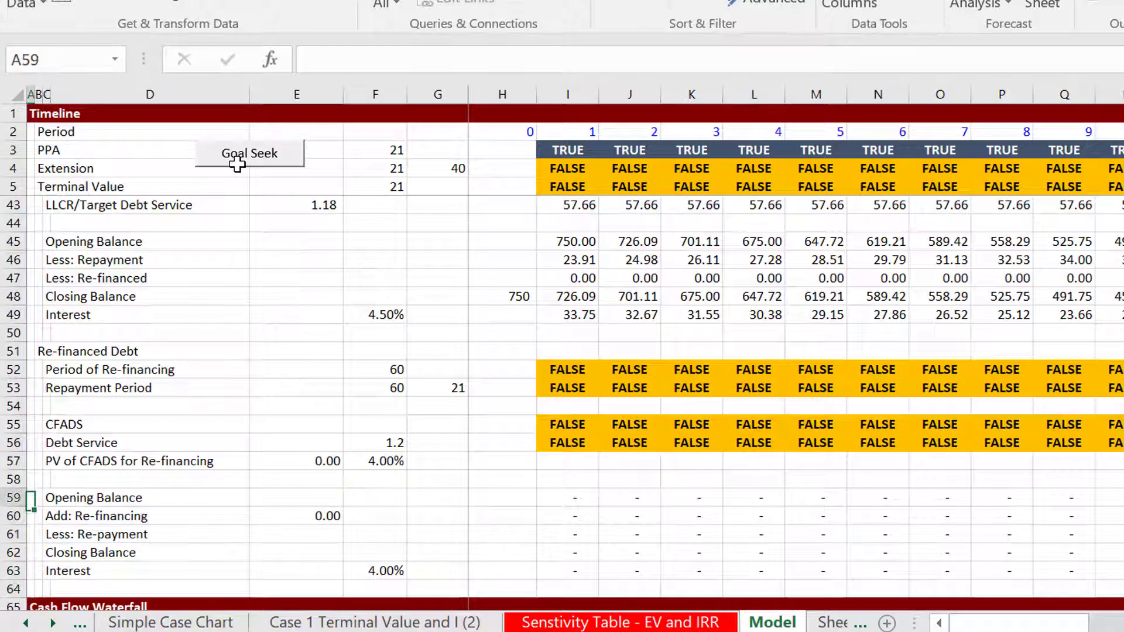
key(Right)
key(Right)
key(Right)
key(Right)
key(Right)
key(Right)
key(Right)
key(Right)
key(Right)
key(Right)
key(Right)
key(Right)
key(Right)
key(Right)
key(Right)
key(Right)
key(Right)
key(Right)
key(Right)
key(Right)
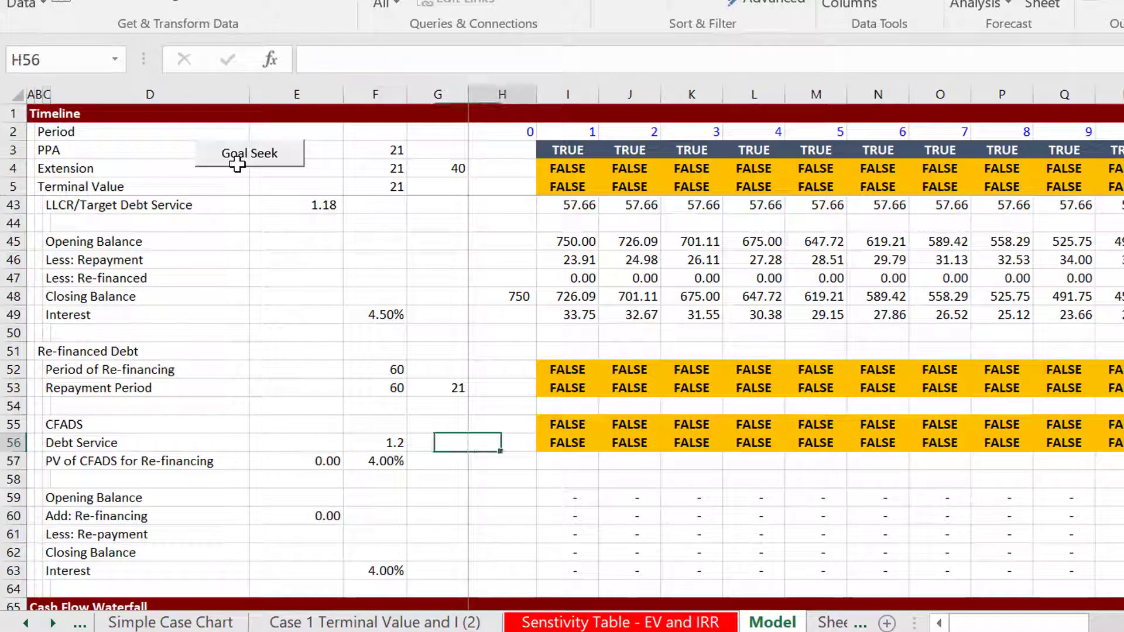
key(Right)
key(Right)
key(Right)
key(Right)
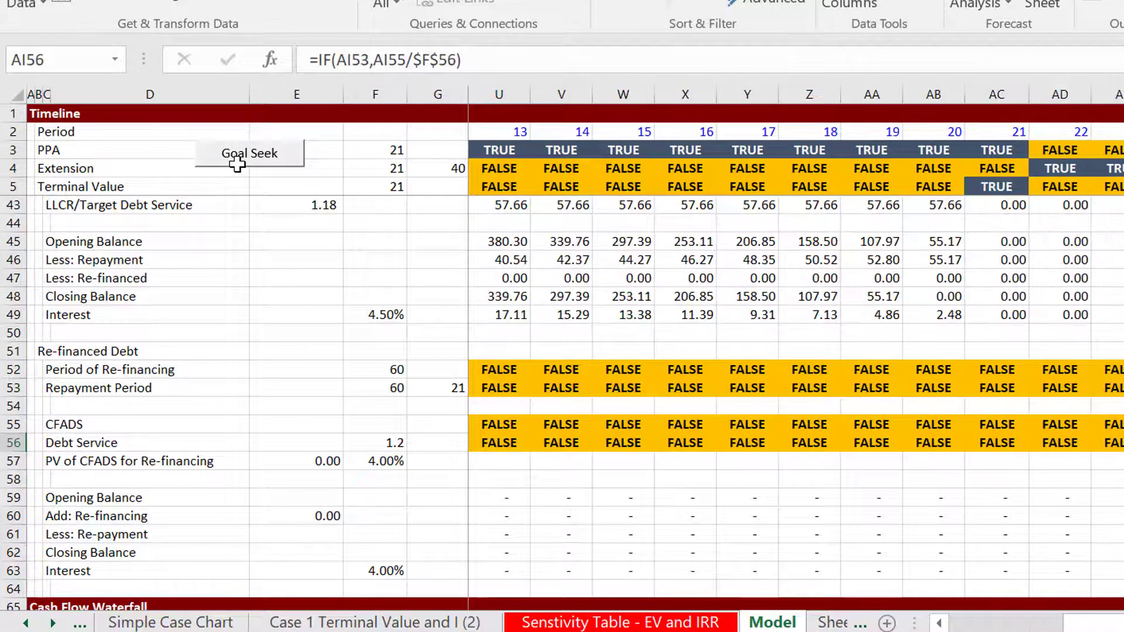
key(Left)
key(Left)
key(Left)
key(Left)
key(Left)
key(Left)
key(Left)
key(Left)
key(Left)
key(Left)
key(Left)
key(Left)
key(Left)
key(Left)
key(Left)
key(Left)
key(Left)
key(Left)
key(Left)
key(Left)
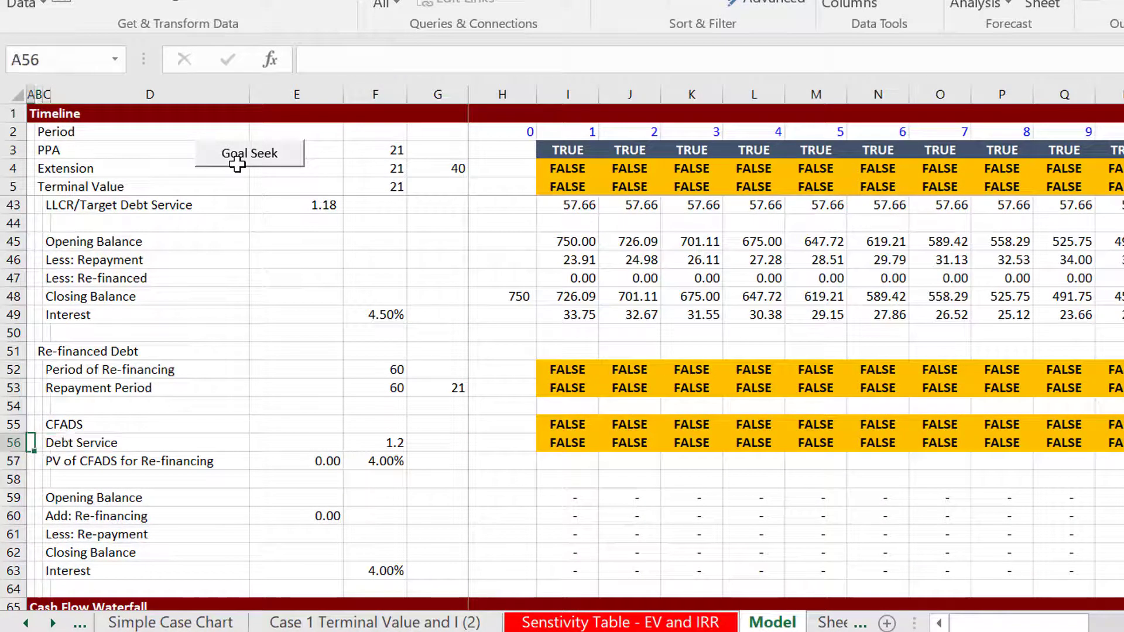
Run the goal seek on the Model sheet to solve capital recovery for the target equity IRR
key(Down)
key(Down)
key(Down)
key(Down)
key(Down)
key(Down)
key(Down)
key(Down)
key(Down)
key(Down)
key(Down)
key(Down)
key(Down)
key(Down)
key(Down)
key(Down)
key(Down)
key(Down)
key(Down)
key(Down)
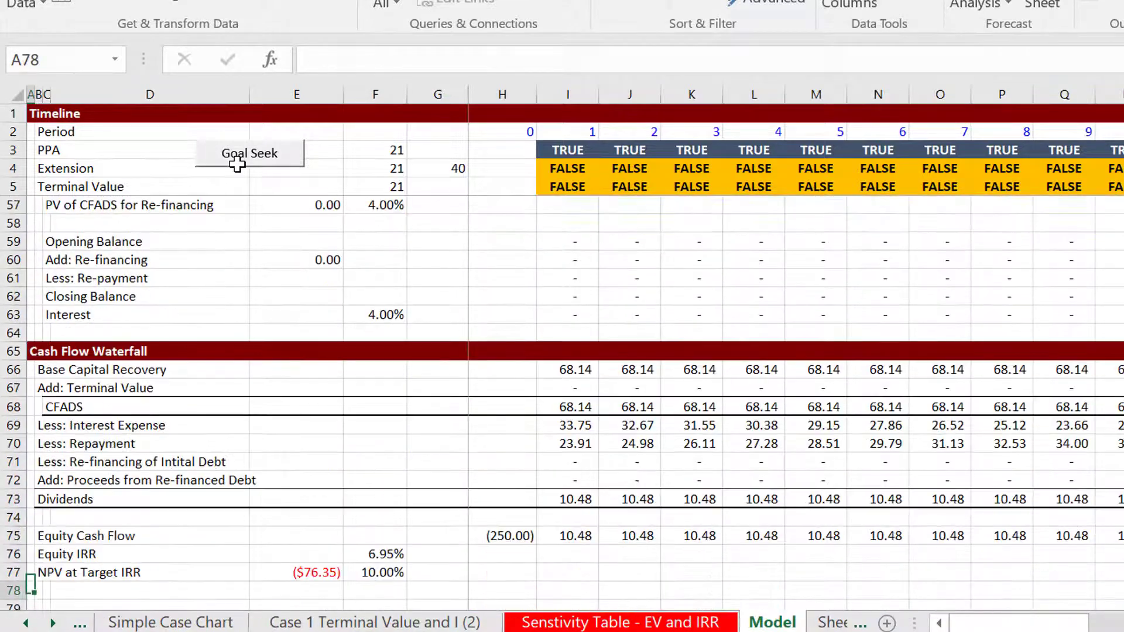
key(Down)
key(Down)
key(Down)
key(Down)
key(Down)
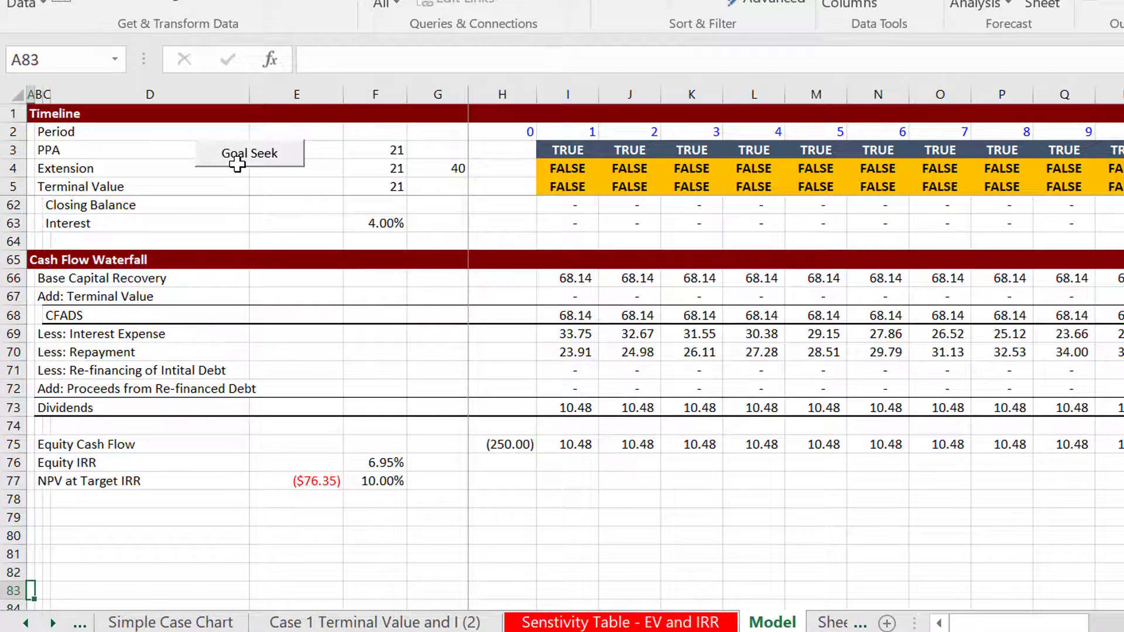
key(Up)
key(Up)
key(Up)
key(Up)
key(Up)
key(Up)
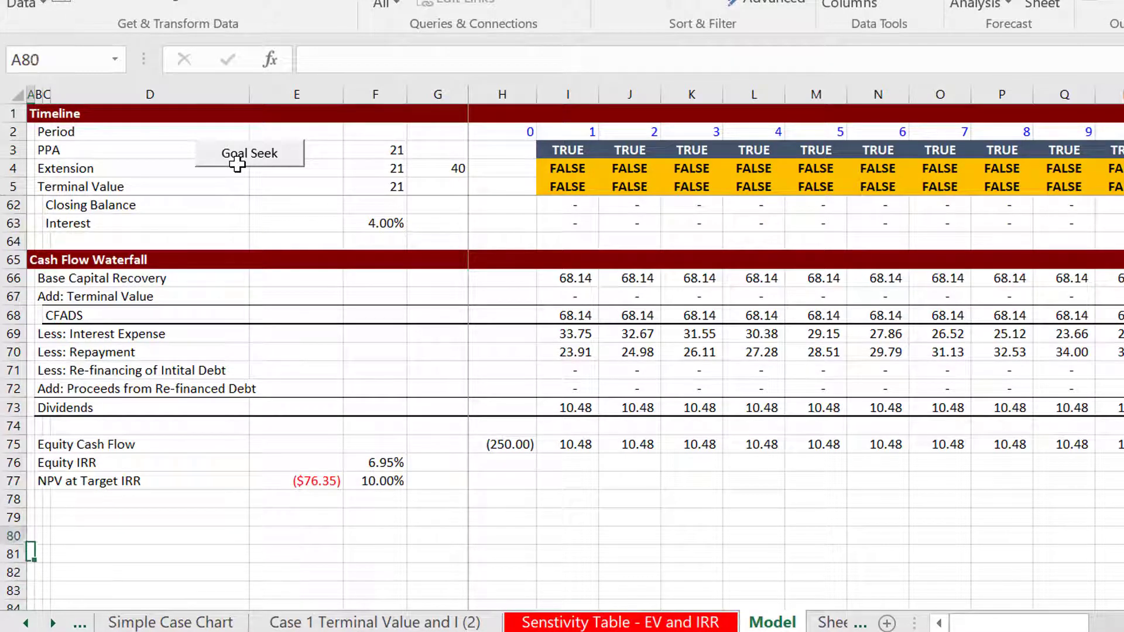
click(238, 166)
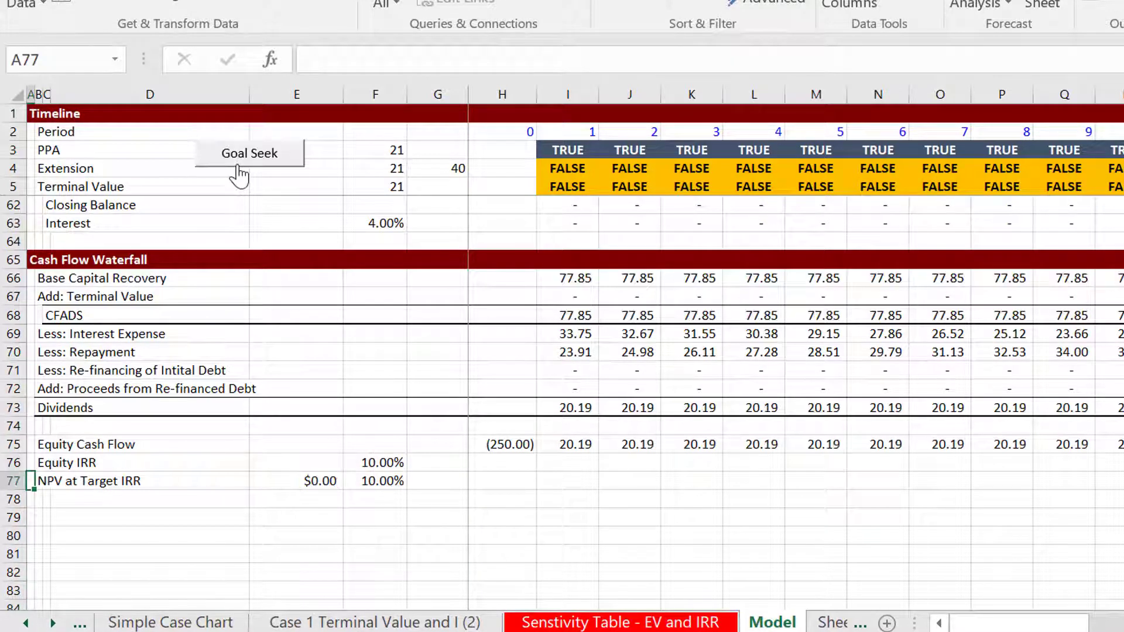
Check the financing assumptions on the Model sheet and recalculate the two-way sensitivity table with the Table 2 macro
key(Page_Up)
key(Page_Up)
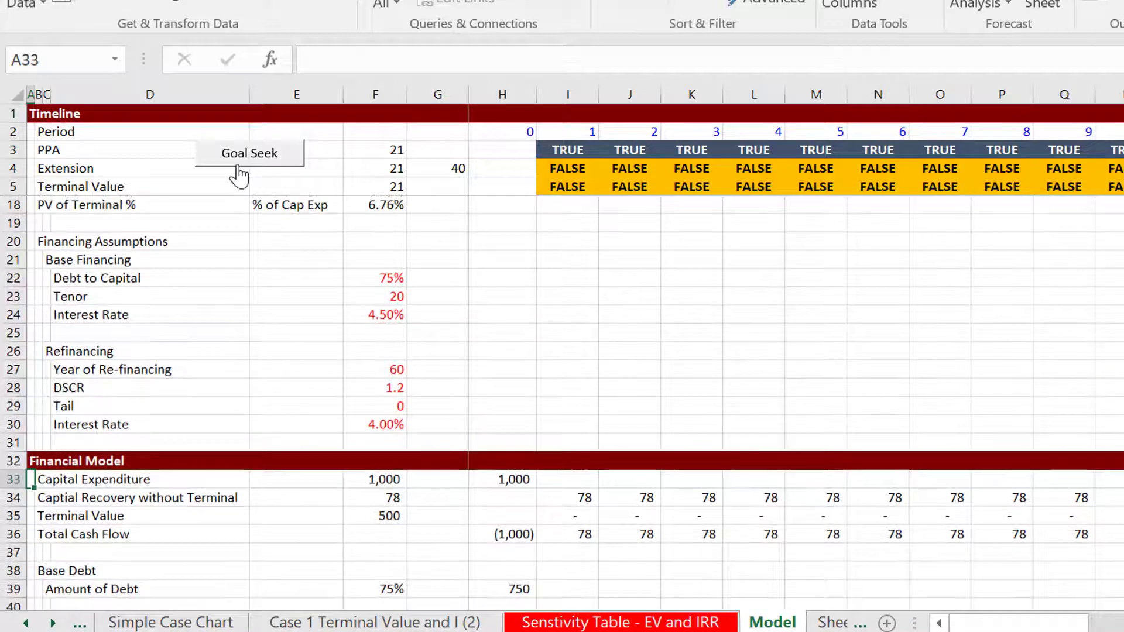
key(ctrl+Page_Up)
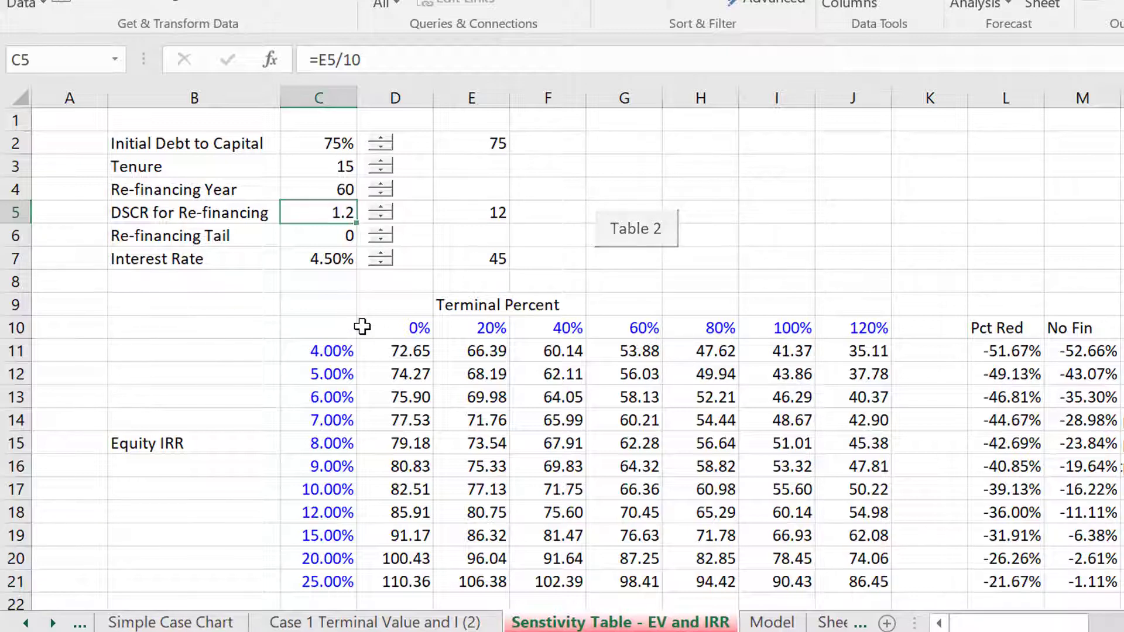
key(ctrl+Page_Down)
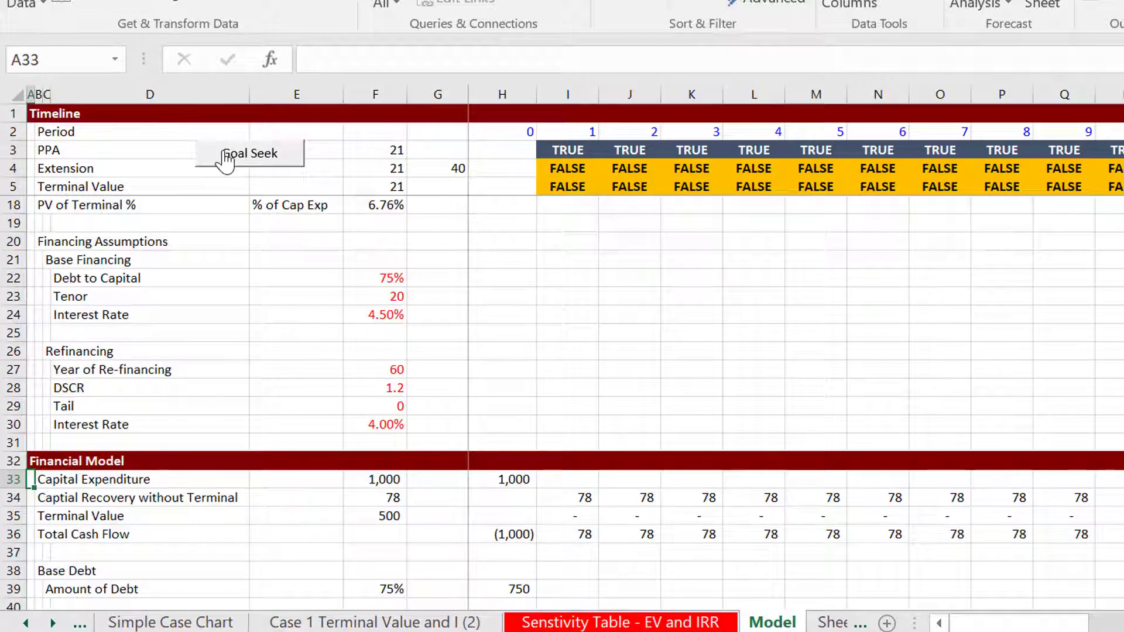
key(ctrl+Page_Up)
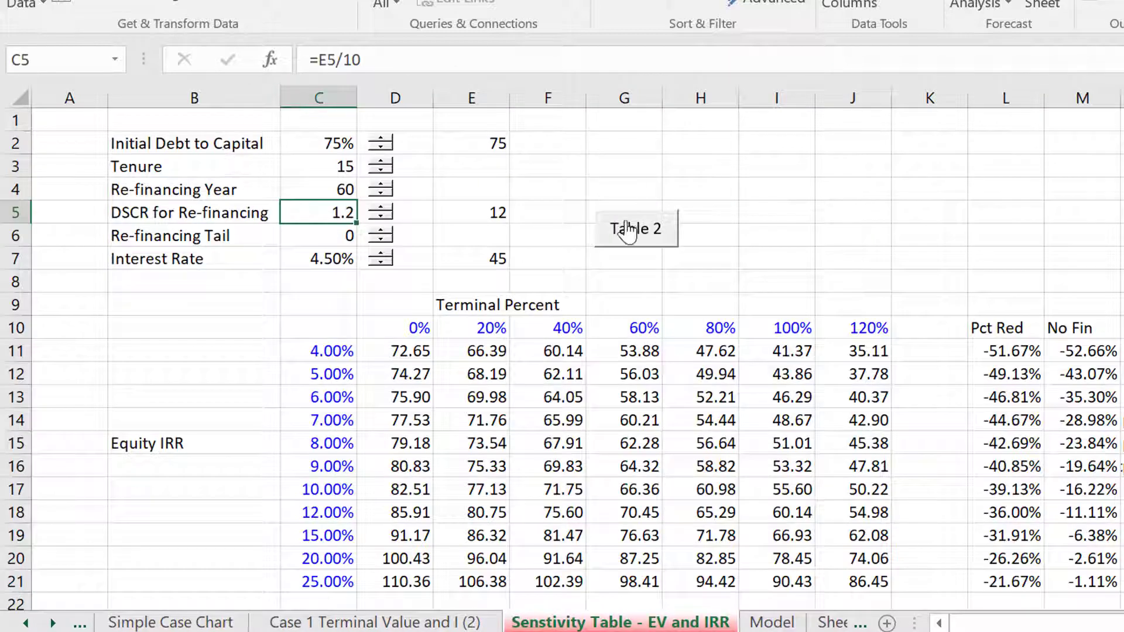
click(640, 249)
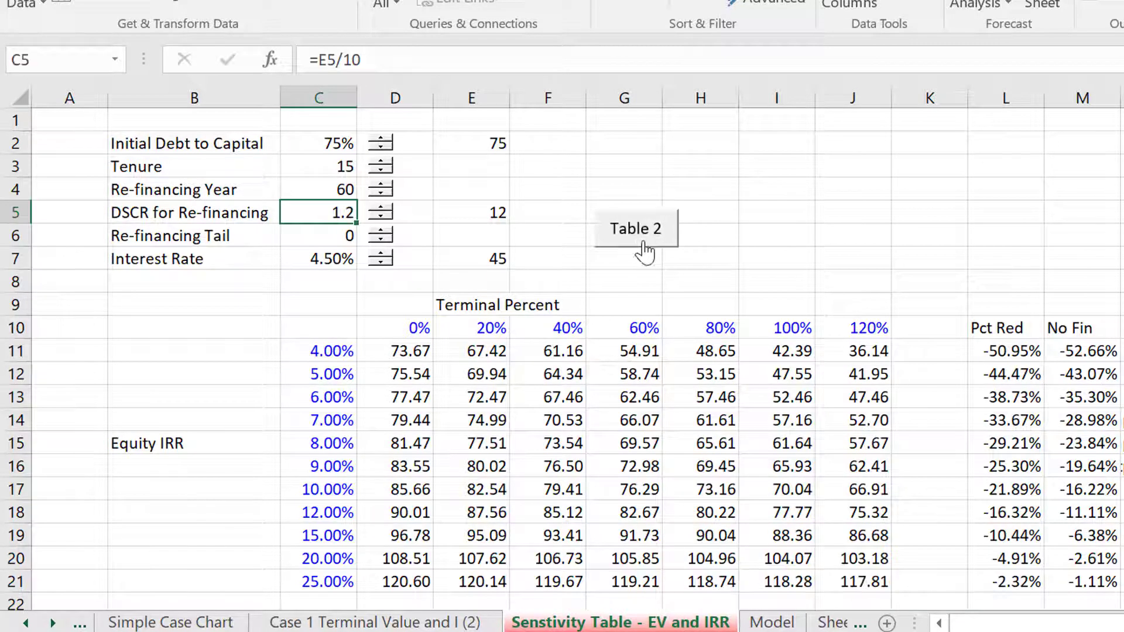
Inspect the Pct Red formulas in column L for the lowest equity IRR rows
click(935, 373)
key(Up)
key(Right)
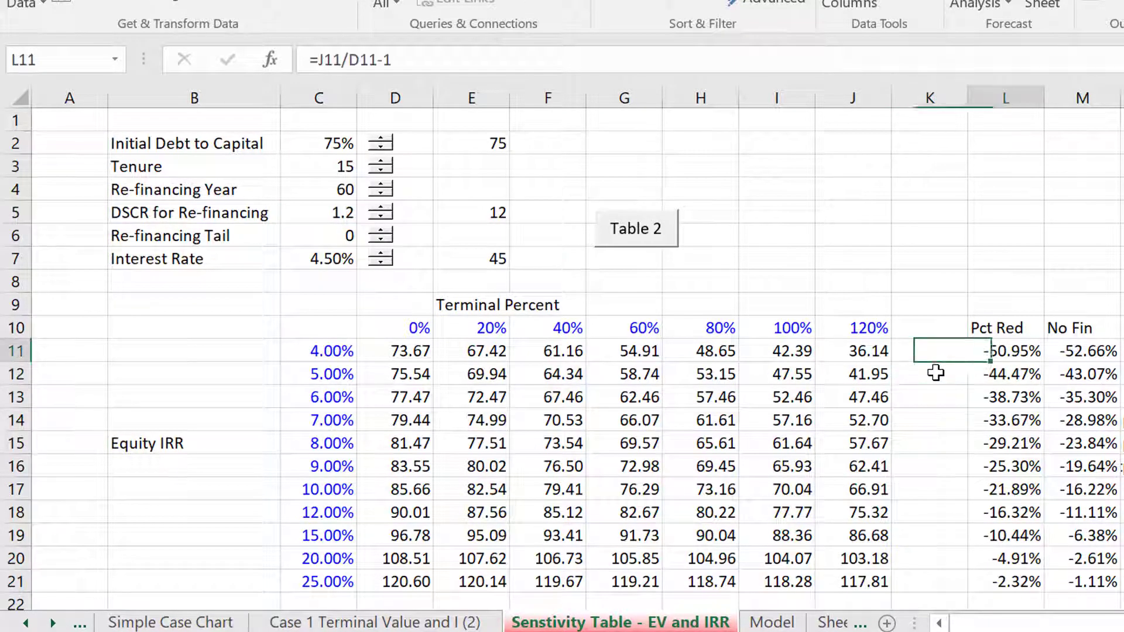
key(Down)
key(Down)
key(Down)
key(Down)
key(Down)
key(Down)
key(Down)
key(Down)
key(Down)
key(Down)
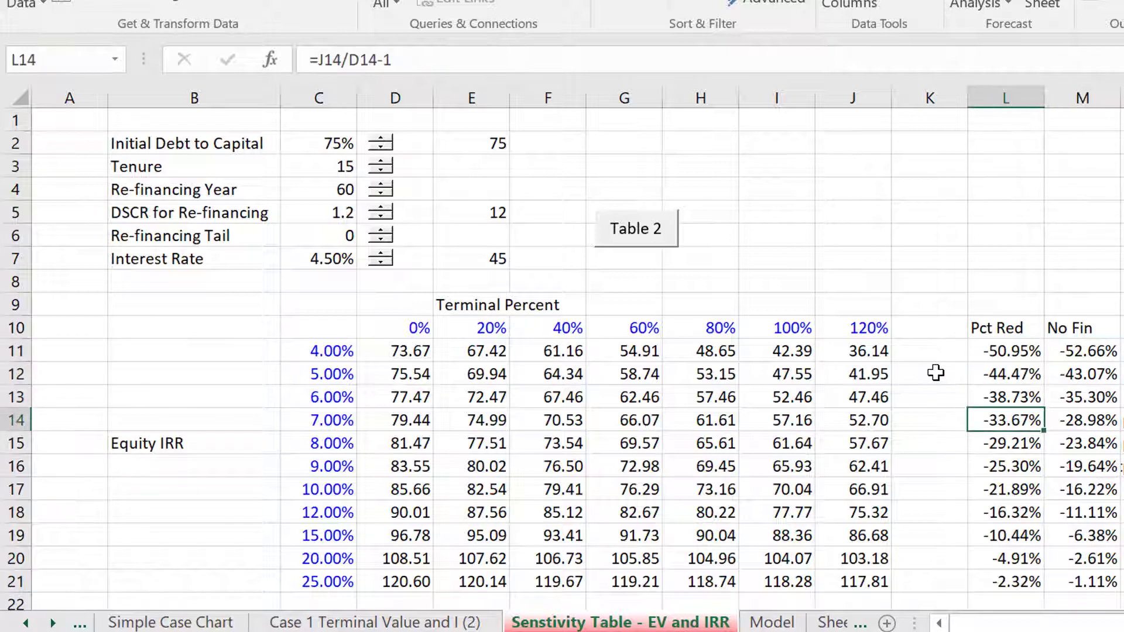
Compare the Pct Red and No Fin percentages down to the 25% equity IRR row
key(Right)
key(Left)
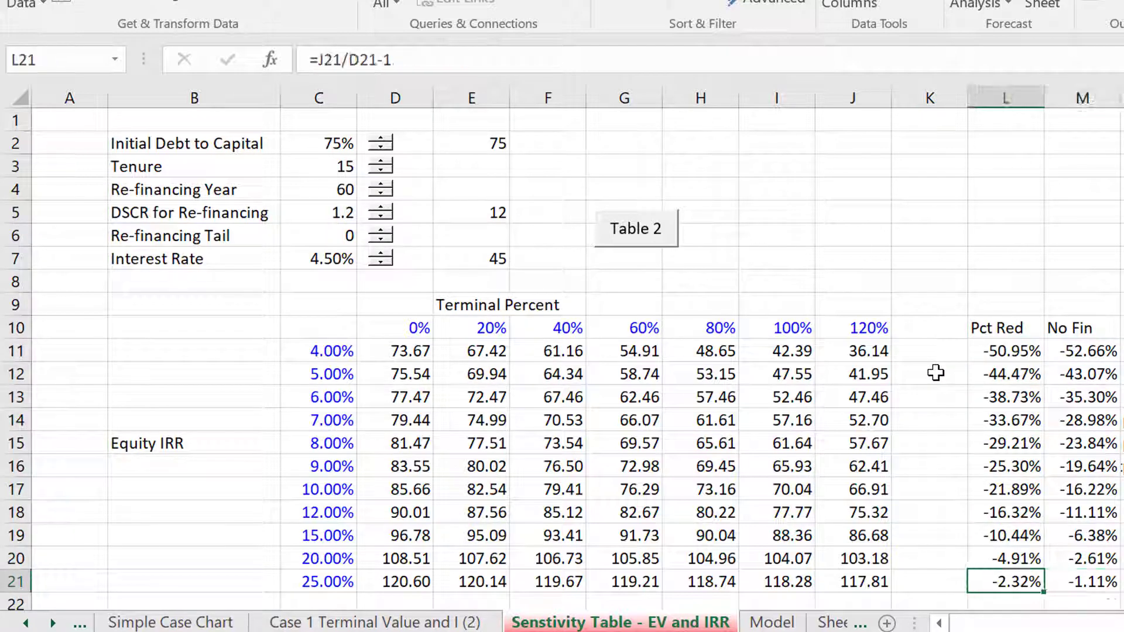
key(Right)
key(Left)
key(Right)
key(Left)
key(Right)
key(Left)
key(Right)
key(Left)
Set the Tenure in C3 of the sensitivity table sheet to 21
key(Up)
key(Up)
key(Up)
key(Up)
key(Up)
key(Up)
key(Up)
key(Up)
key(Up)
key(Up)
key(Up)
key(Up)
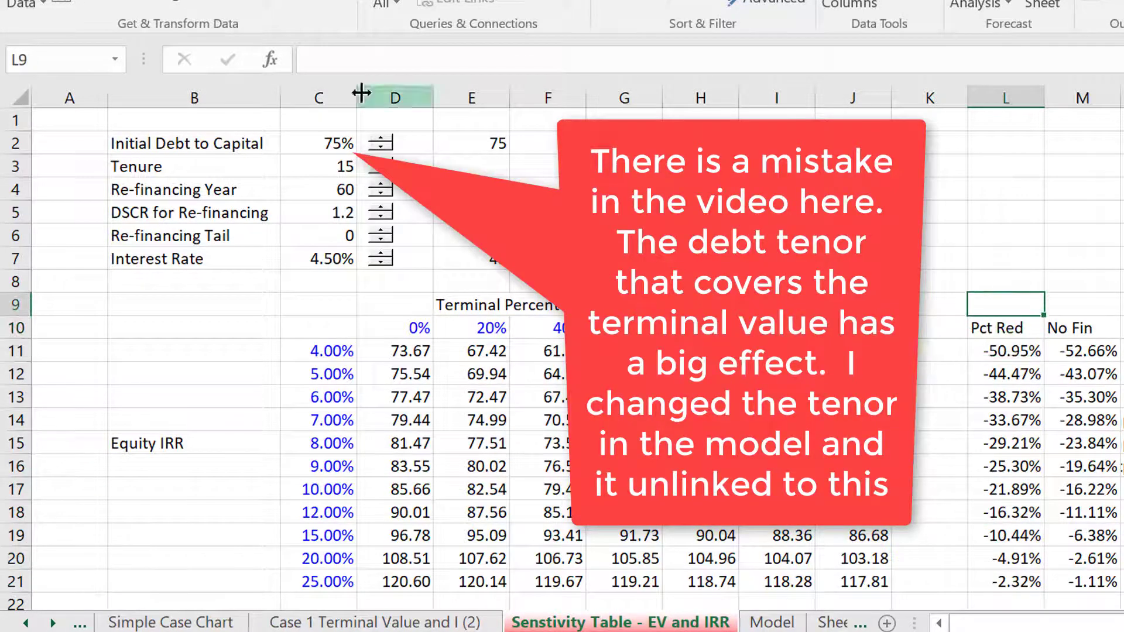
key(Left)
key(Left)
key(Left)
key(Left)
key(Left)
key(Left)
key(Left)
key(Up)
key(Up)
key(Up)
key(Up)
key(Up)
key(Up)
key(Left)
key(Left)
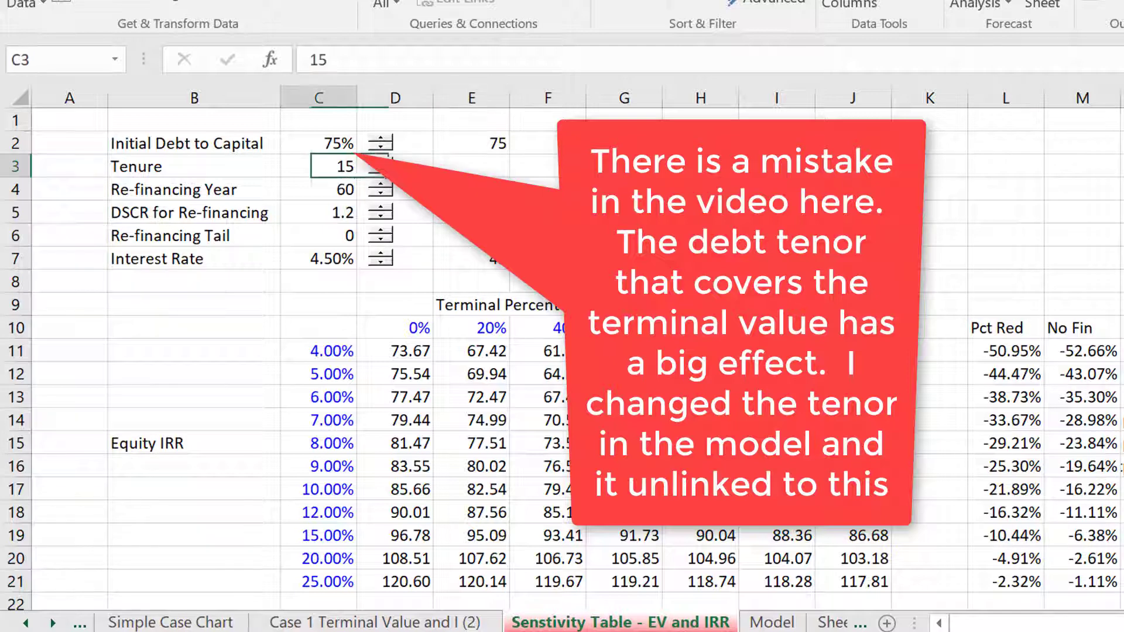
text(21)
key(Return)
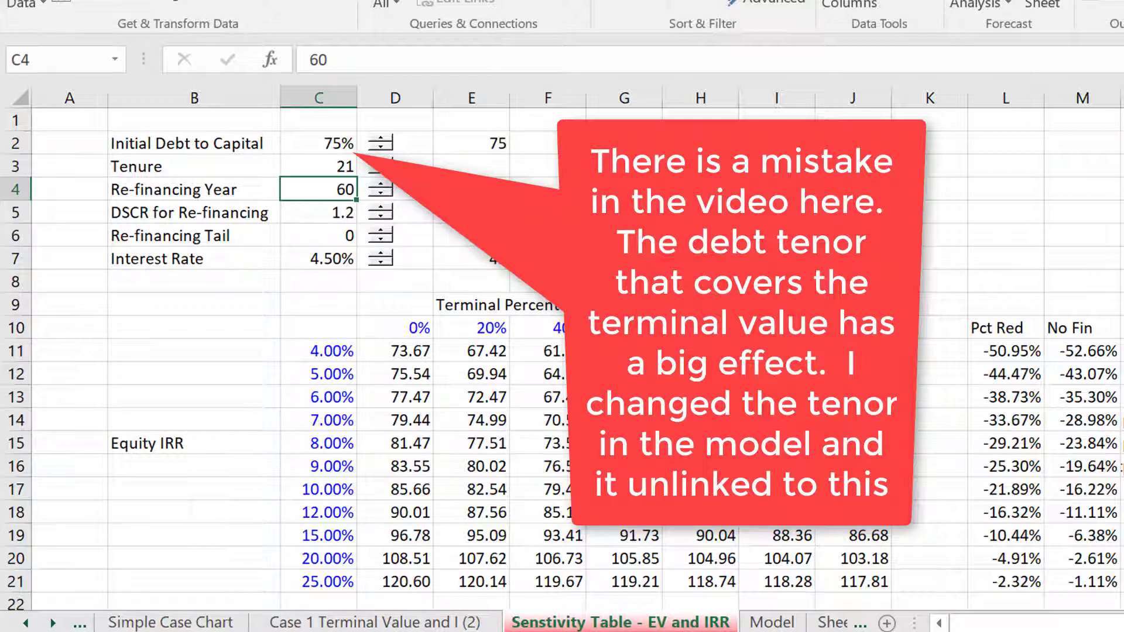
click(777, 213)
key(Left)
key(Left)
key(Left)
key(Left)
key(Left)
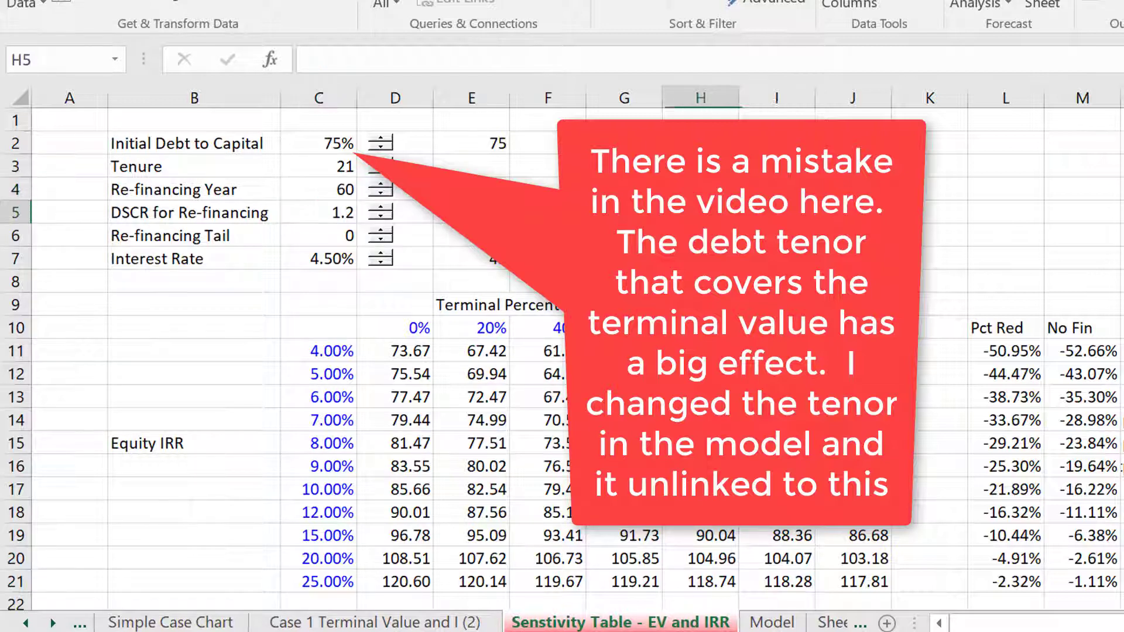
key(Up)
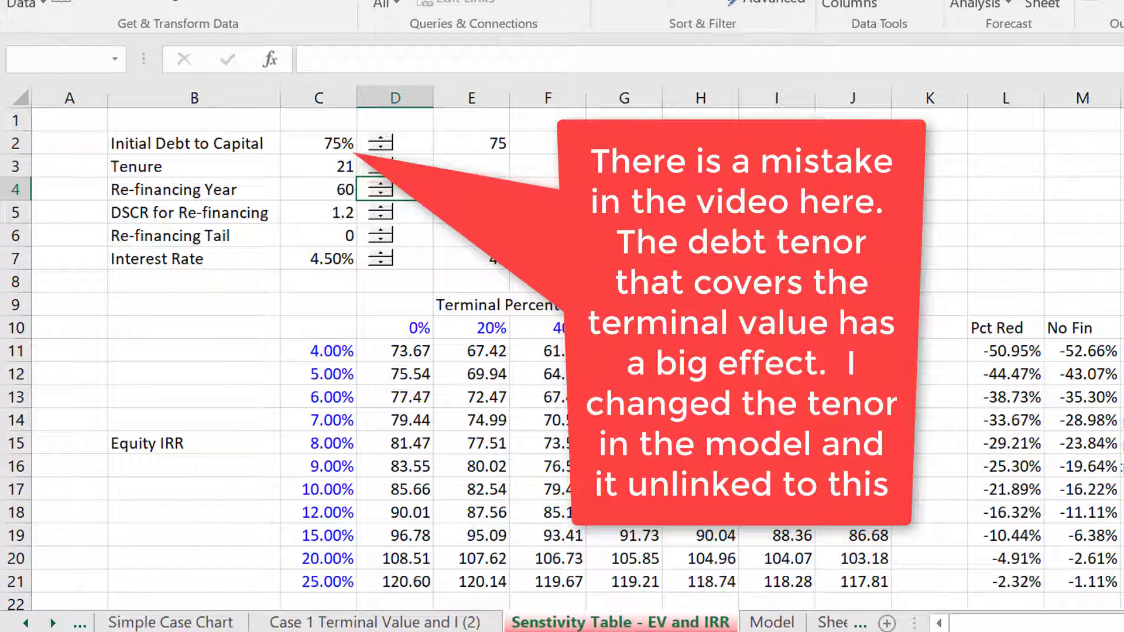
Inspect the Pct Red formulas for the 4.00% and 5.00% equity IRR rows
click(957, 352)
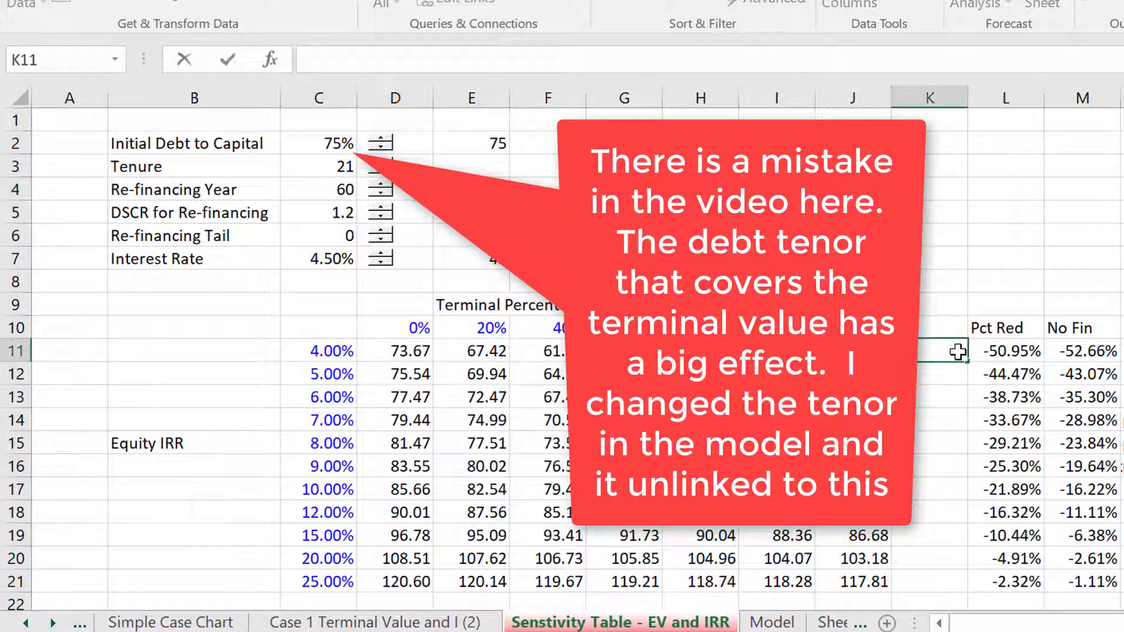
key(Down)
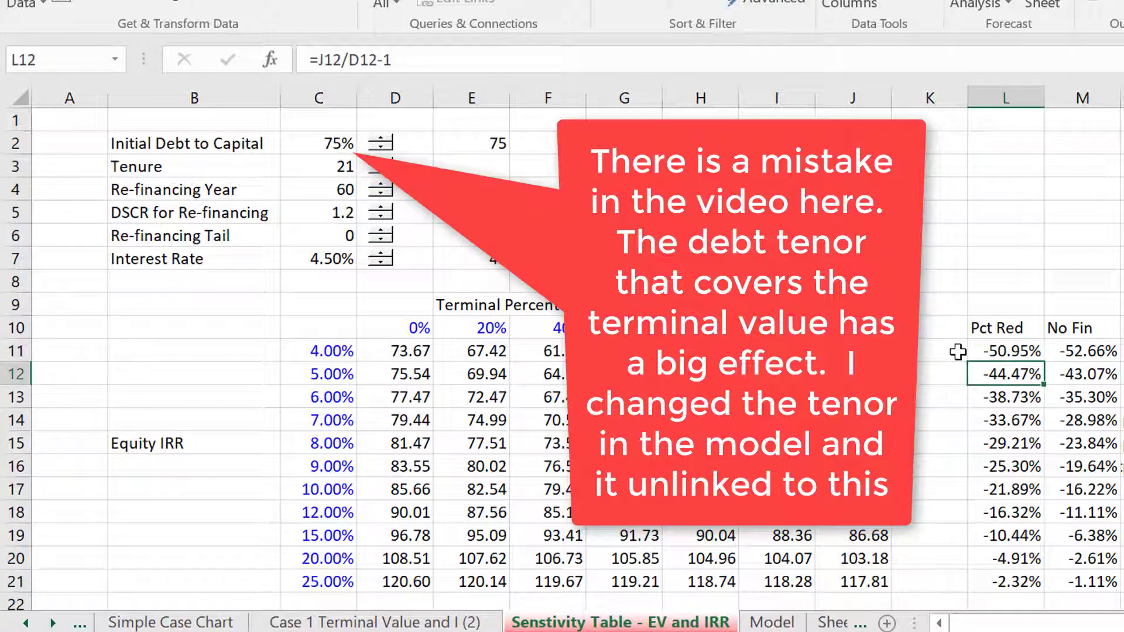
key(Up)
click(553, 176)
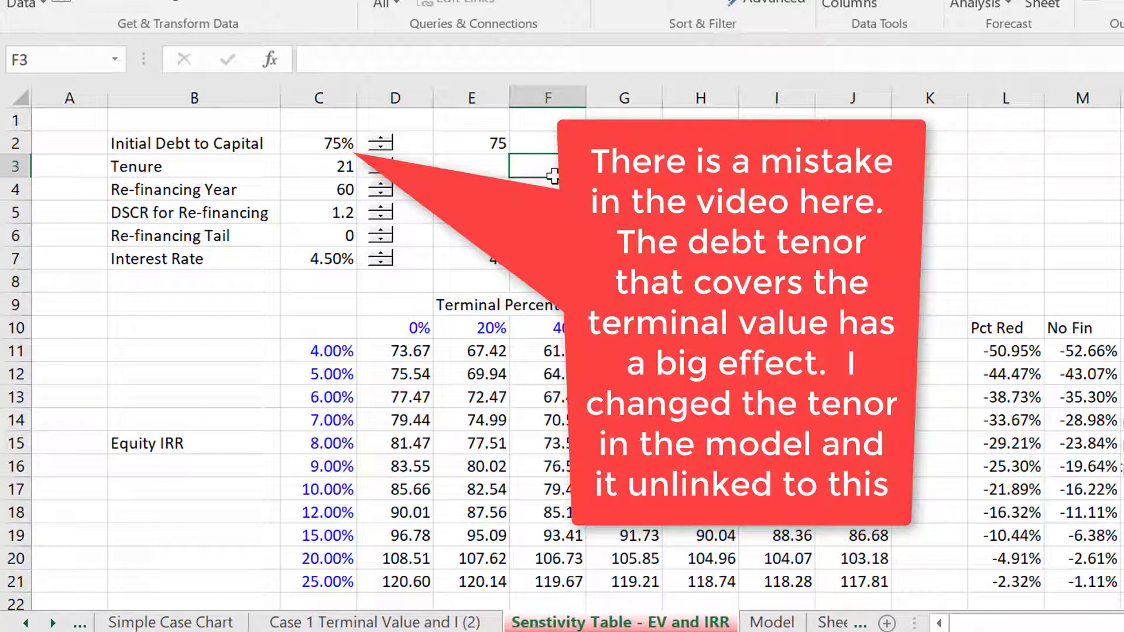
Set the Re-financing Year in C4 to 7 and recalculate the two-way sensitivity table with the Table 2 macro
click(345, 191)
key(Left)
key(Right)
key(Down)
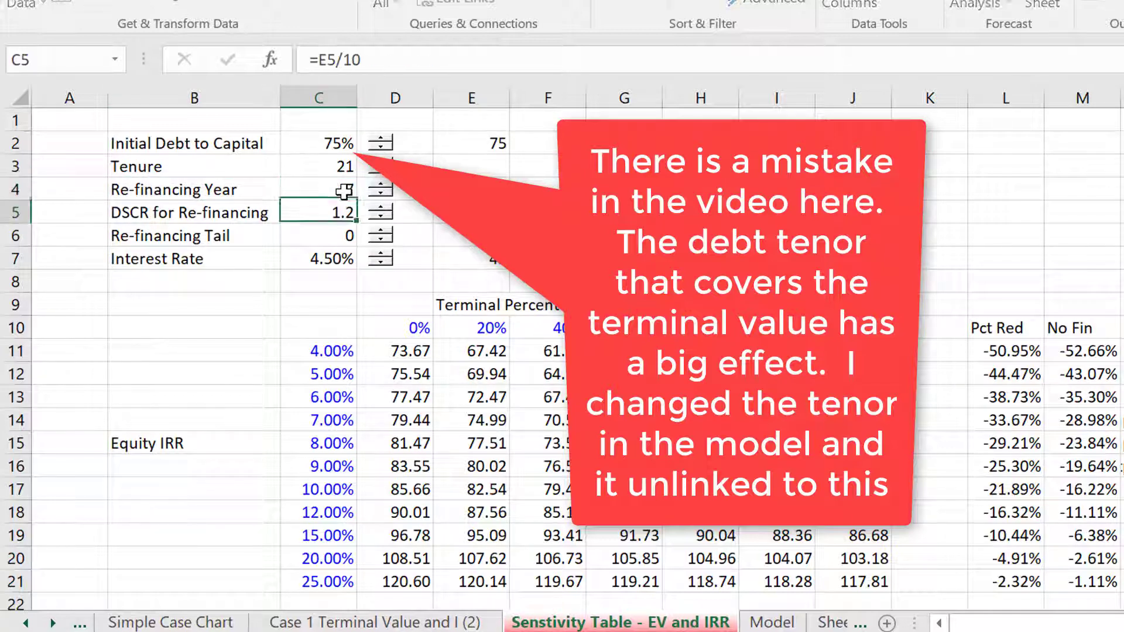
click(633, 232)
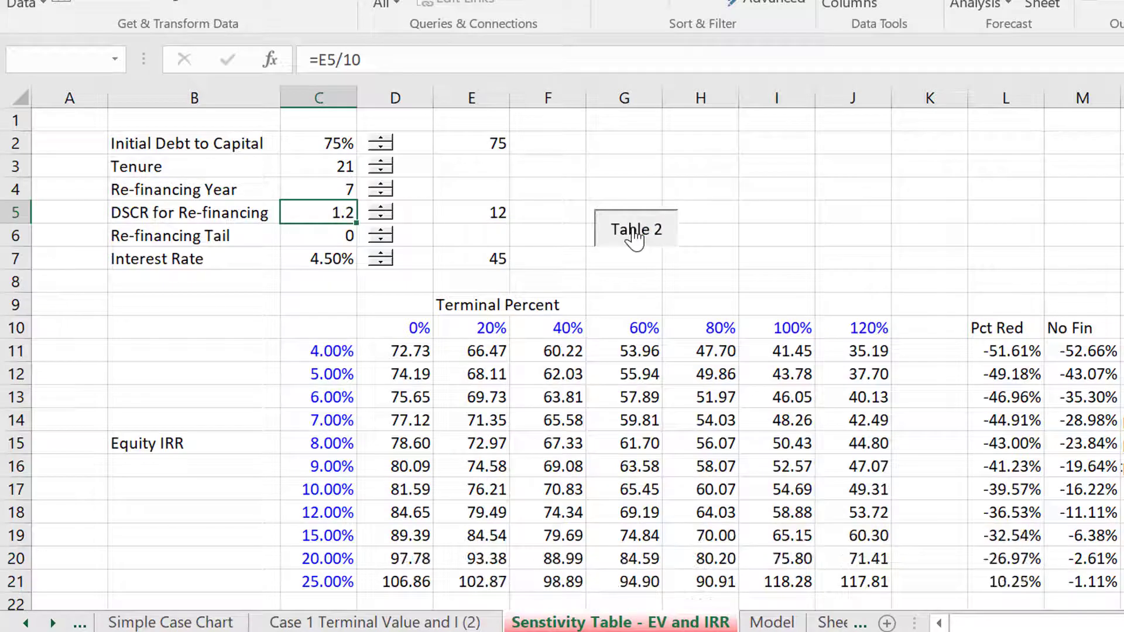
Review the recalculated Pct Red percentages in column L across the lower equity IRR rows
click(978, 456)
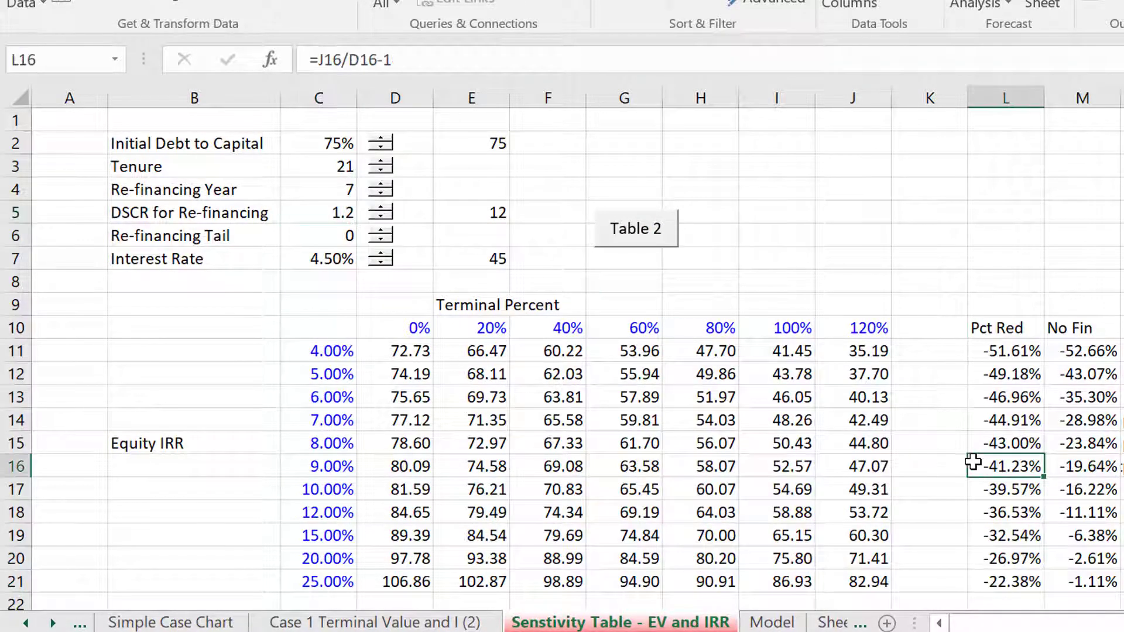
key(Up)
key(Up)
key(Up)
key(Up)
key(Up)
key(Down)
key(Down)
key(Down)
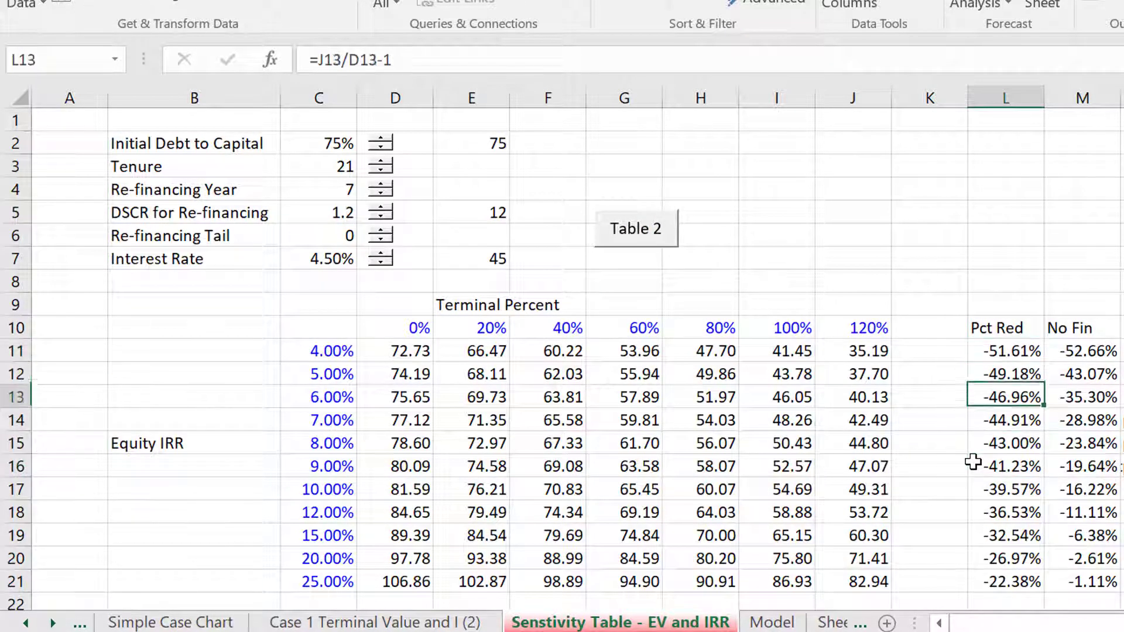
key(Up)
key(Up)
key(Up)
key(Down)
key(Down)
key(Down)
key(Down)
key(Down)
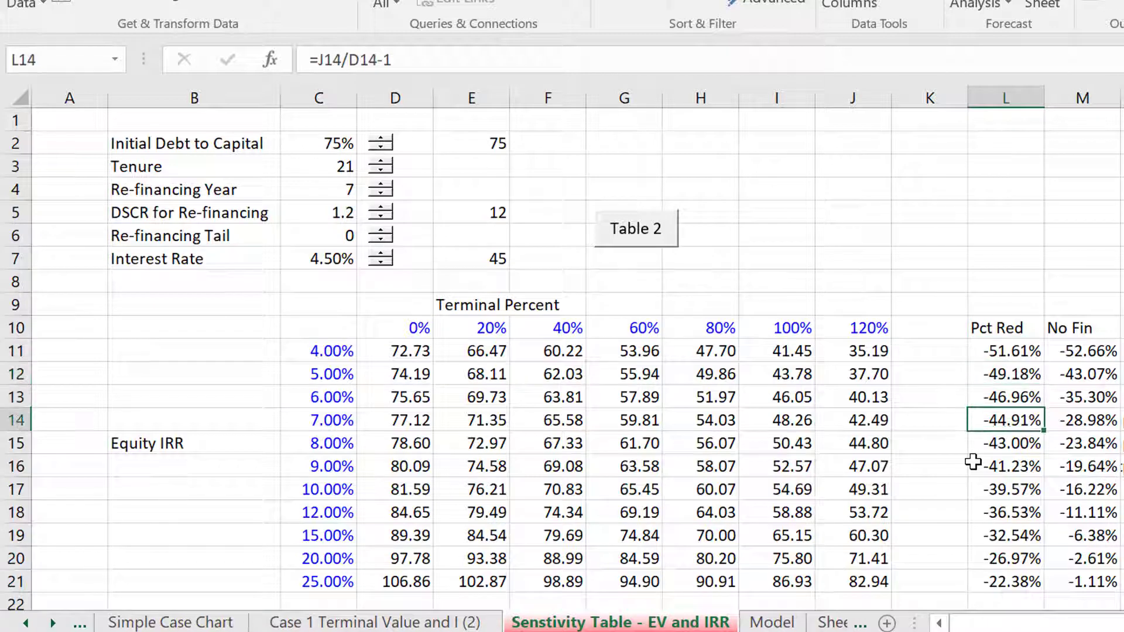
key(Up)
key(Up)
key(Up)
key(Up)
key(Down)
key(Down)
key(Down)
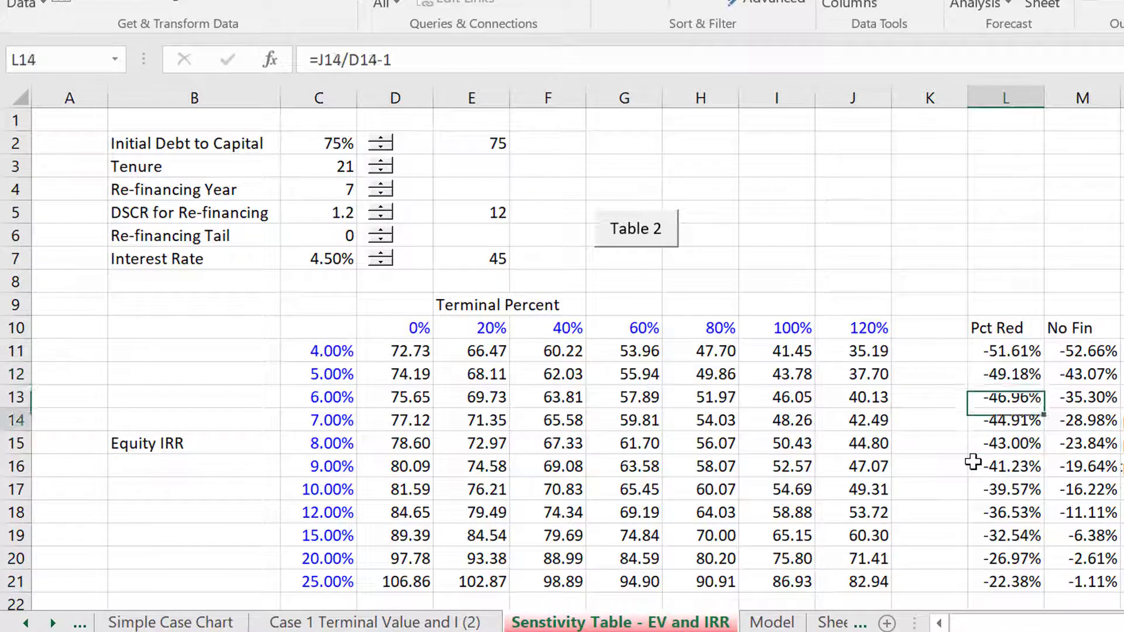
Compare the Pct Red and No Fin percentages in the 8.00% equity IRR row with that row's table values
key(Left)
key(Left)
key(Right)
key(Right)
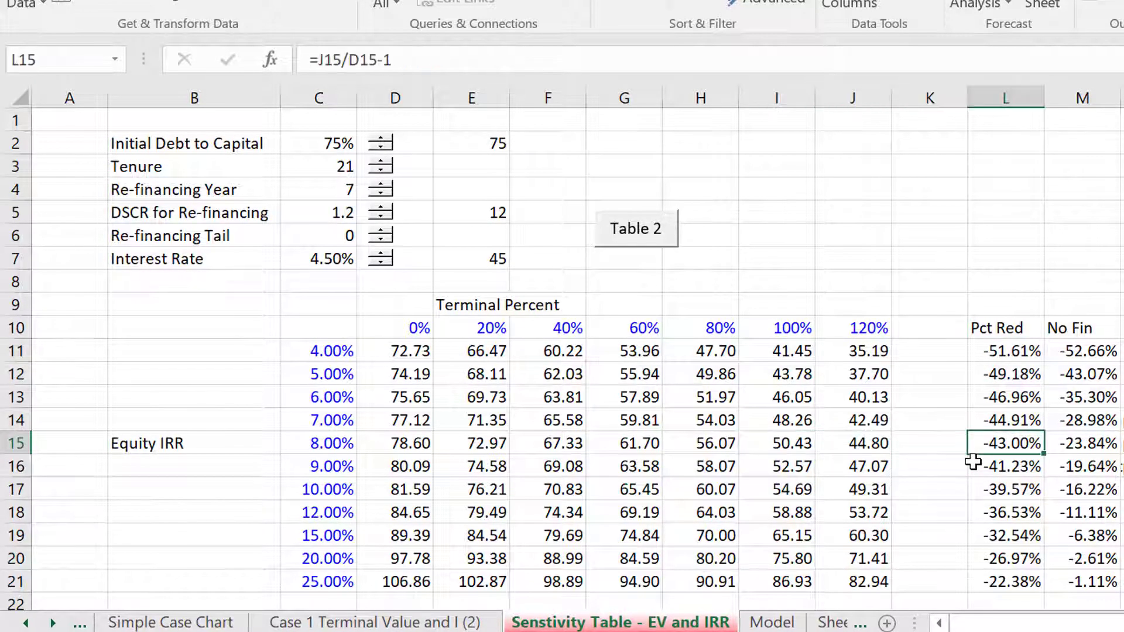
key(Right)
key(Left)
key(Left)
key(Right)
key(Right)
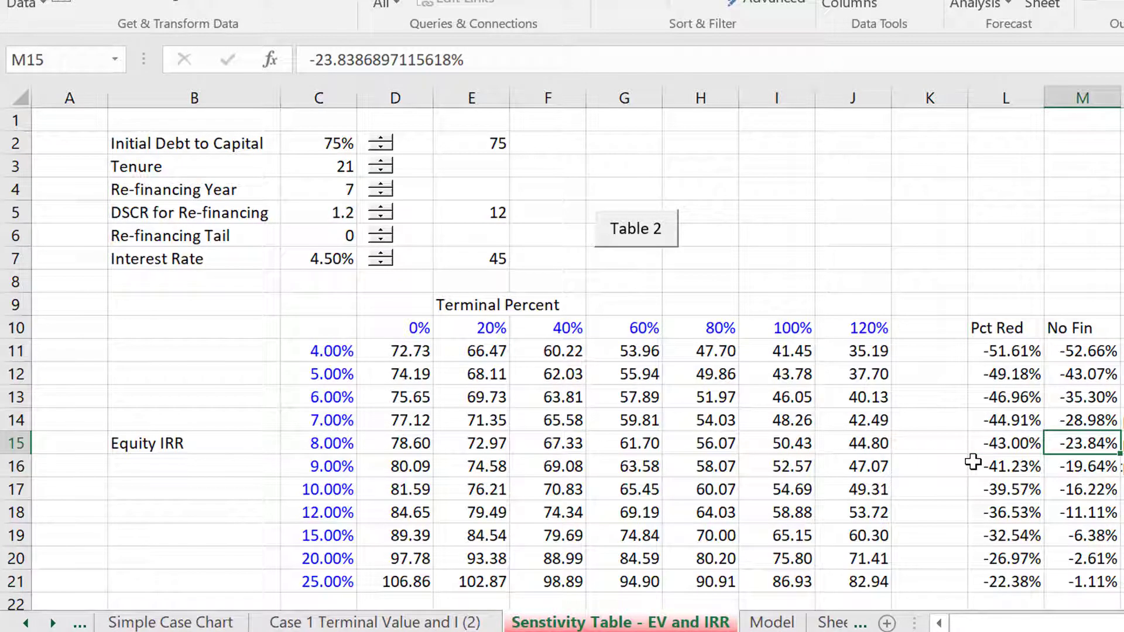
key(Left)
key(Left)
key(Left)
key(Left)
key(Left)
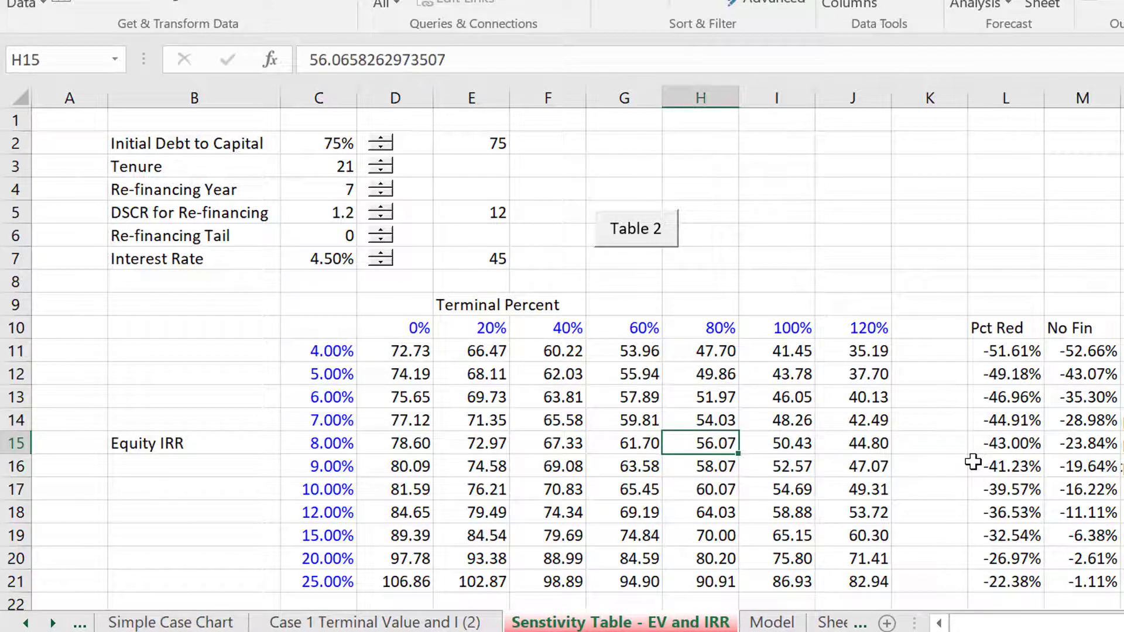
Test the two-way table with a Re-financing Tail of 2, and recalculate it again with the tail reset to 0
key(Left)
key(Left)
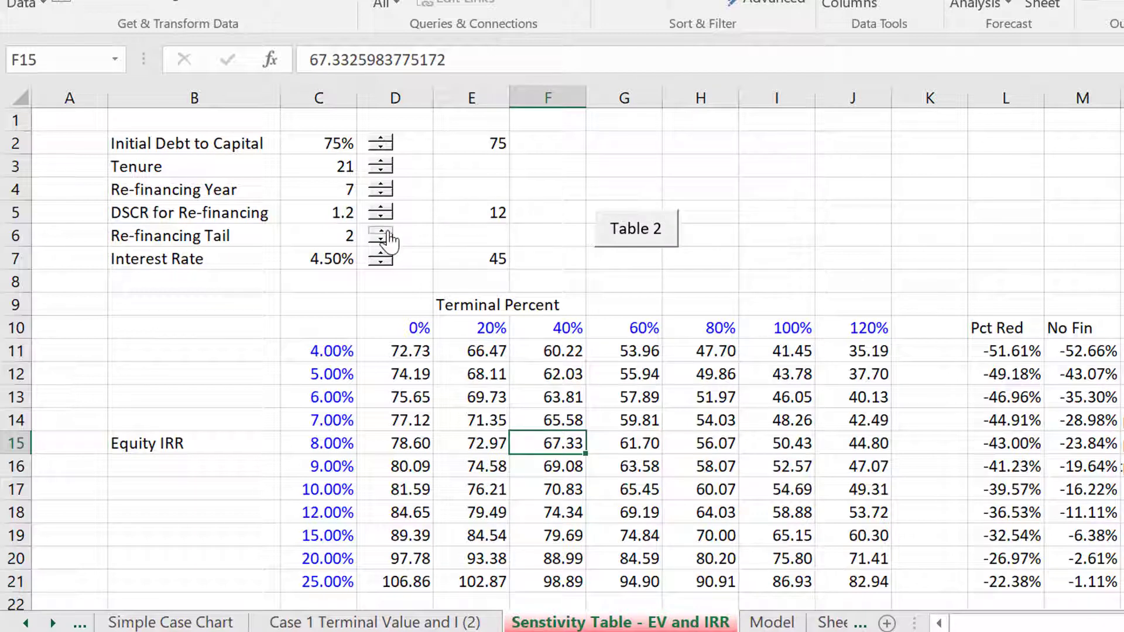
click(648, 244)
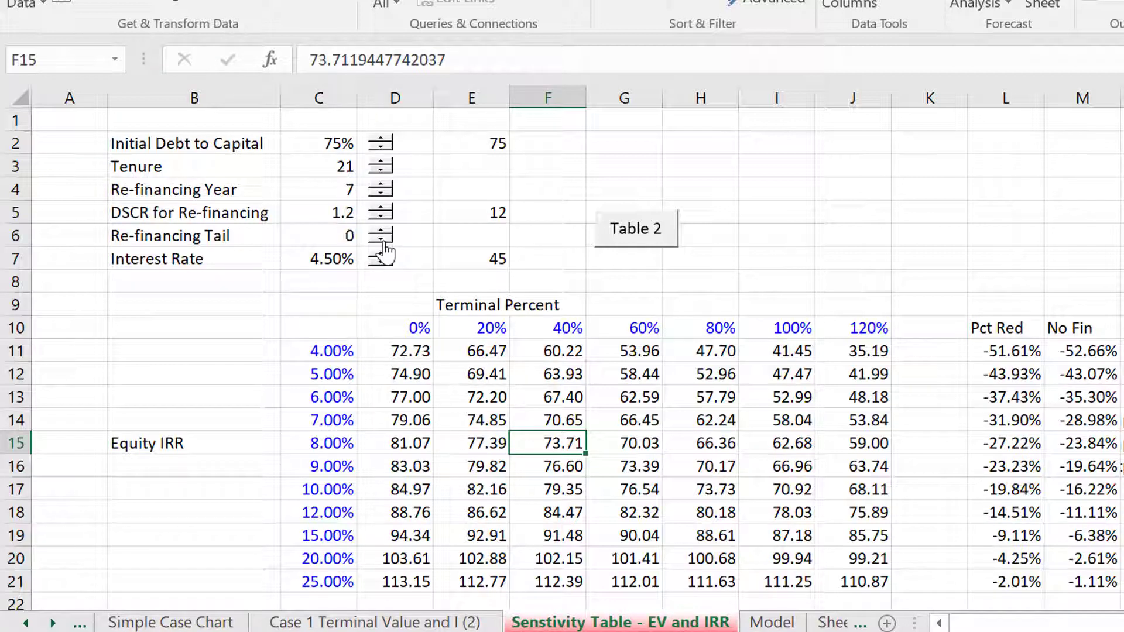
click(619, 242)
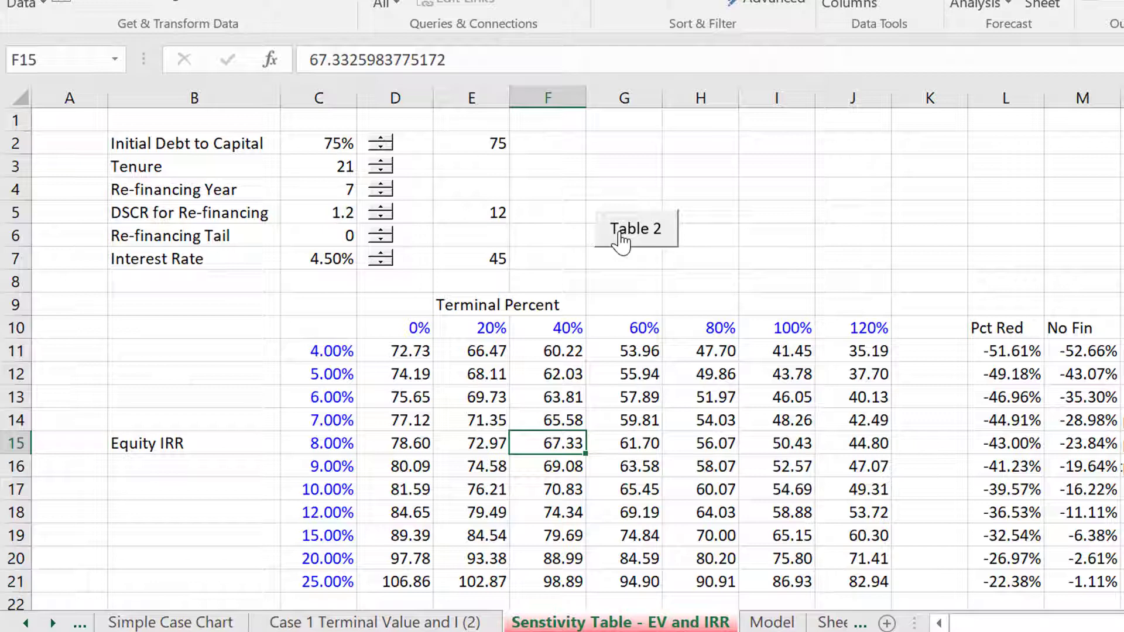
Inspect the Refinancing assumptions on the Model sheet, checking how DSCR and Tail link to the sensitivity table sheet
key(ctrl+Page_Down)
key(Down)
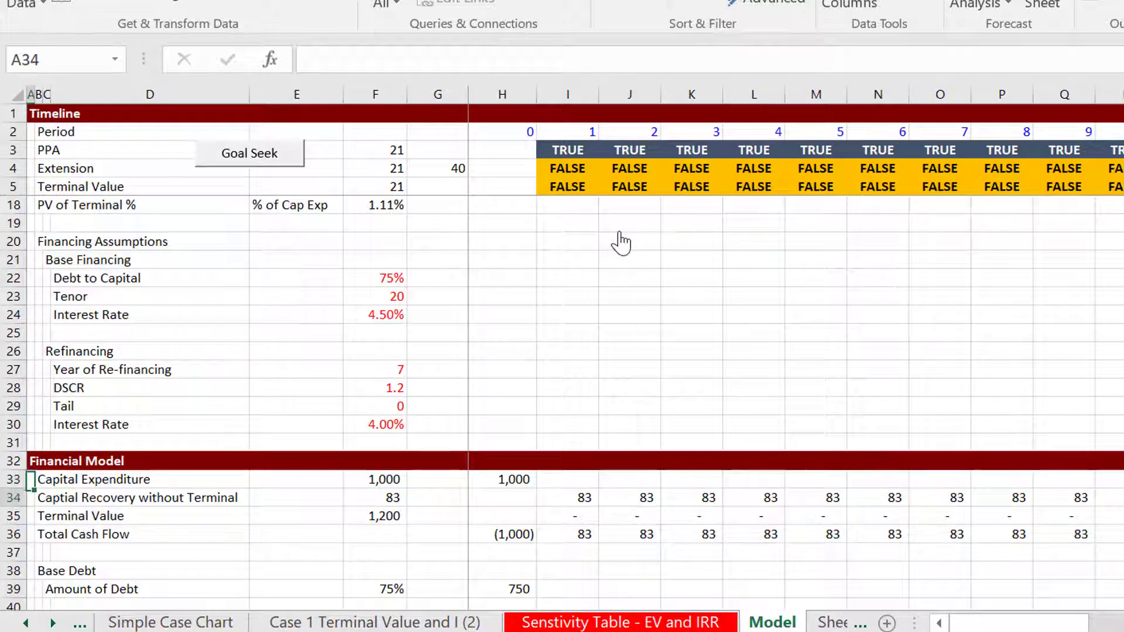
key(Up)
key(Up)
key(Up)
key(Up)
key(Up)
key(Up)
key(Right)
key(Right)
key(Up)
key(Right)
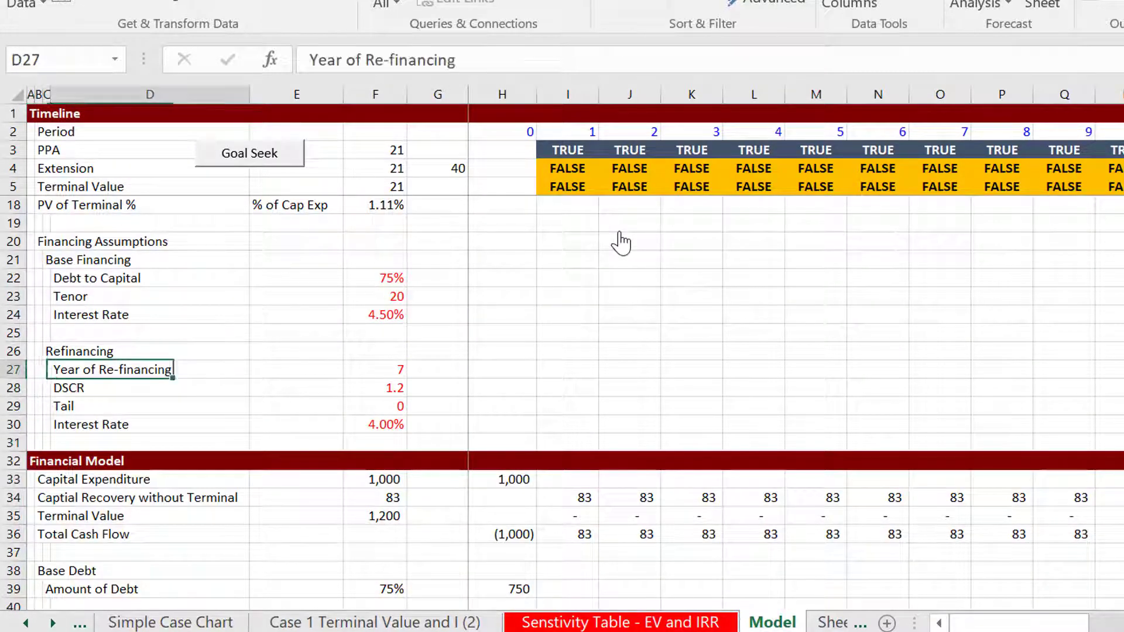
key(Down)
key(Down)
key(Right)
key(Right)
key(Right)
key(Up)
key(Left)
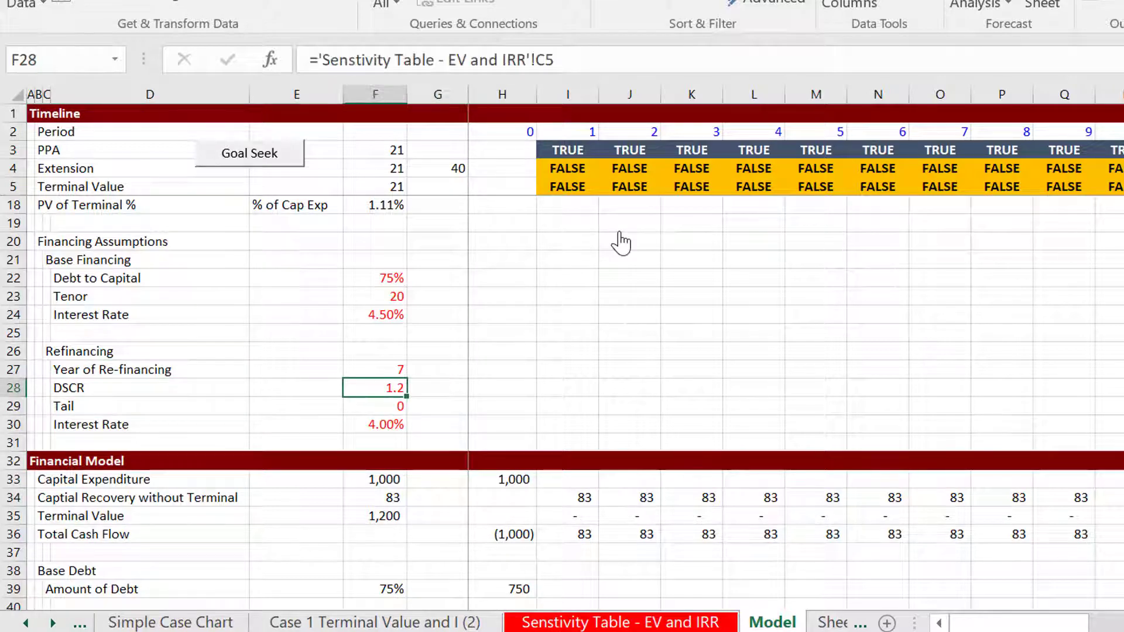
key(Down)
key(Left)
key(Left)
key(Left)
key(Right)
key(Right)
key(Right)
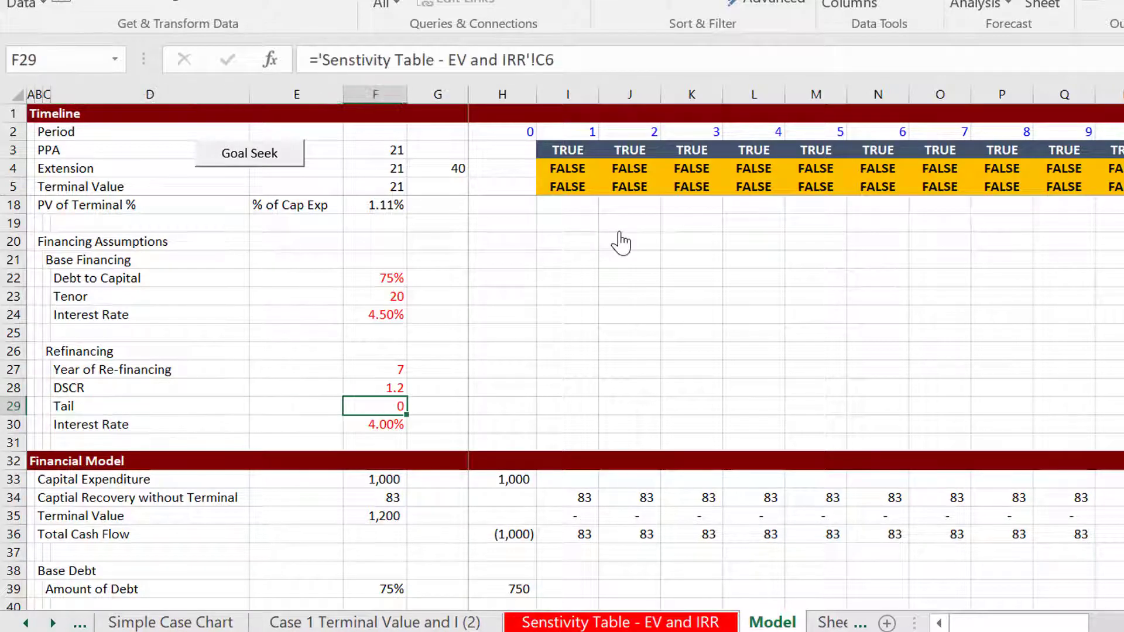
Check the financing inputs in column C of the sensitivity table sheet, from Initial Debt to Capital down to Interest Rate
key(ctrl+Page_Up)
key(Up)
key(Up)
key(Up)
key(Up)
key(Up)
key(Up)
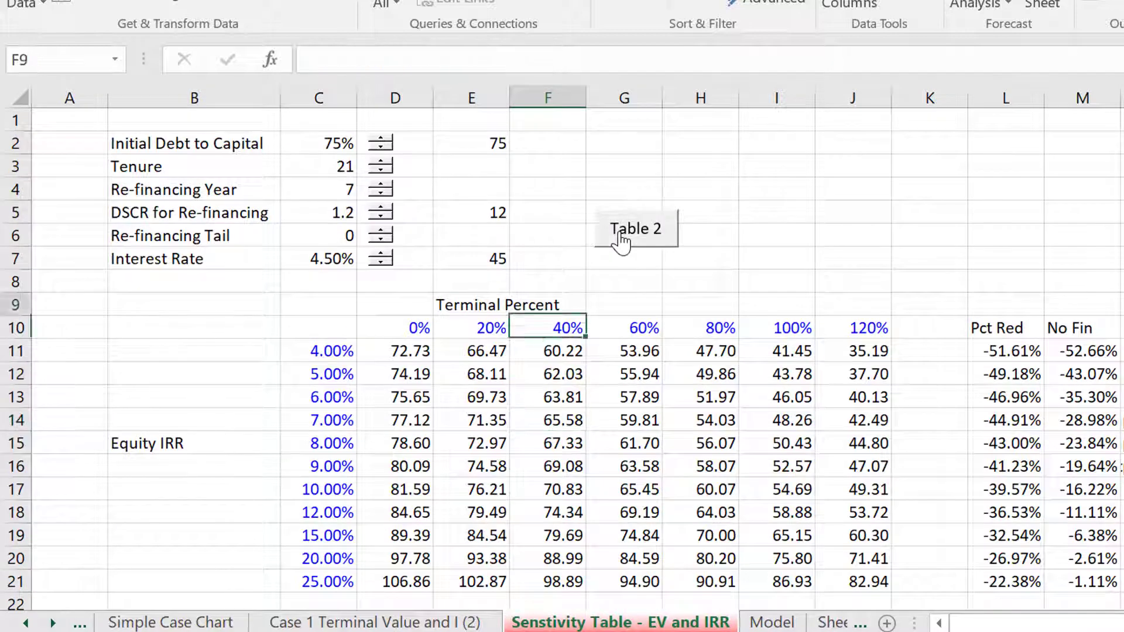
key(Left)
key(Left)
key(Up)
key(Up)
key(Up)
key(Left)
key(Up)
key(Up)
key(Up)
key(Up)
key(Down)
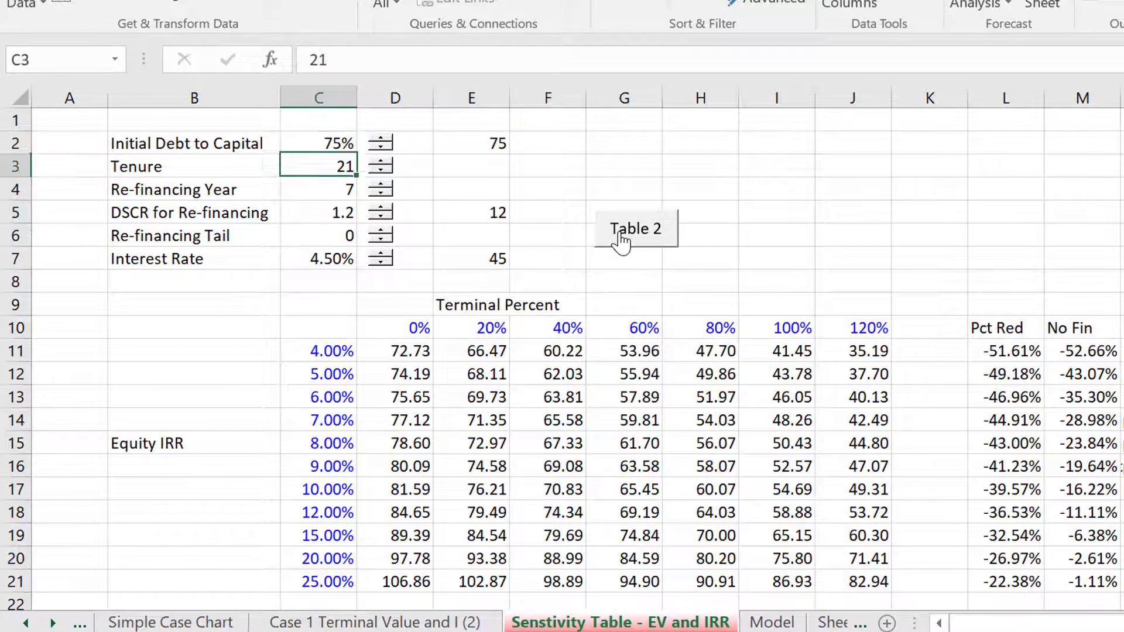
key(Down)
key(Down)
key(Down)
key(Down)
key(Down)
key(Down)
key(Down)
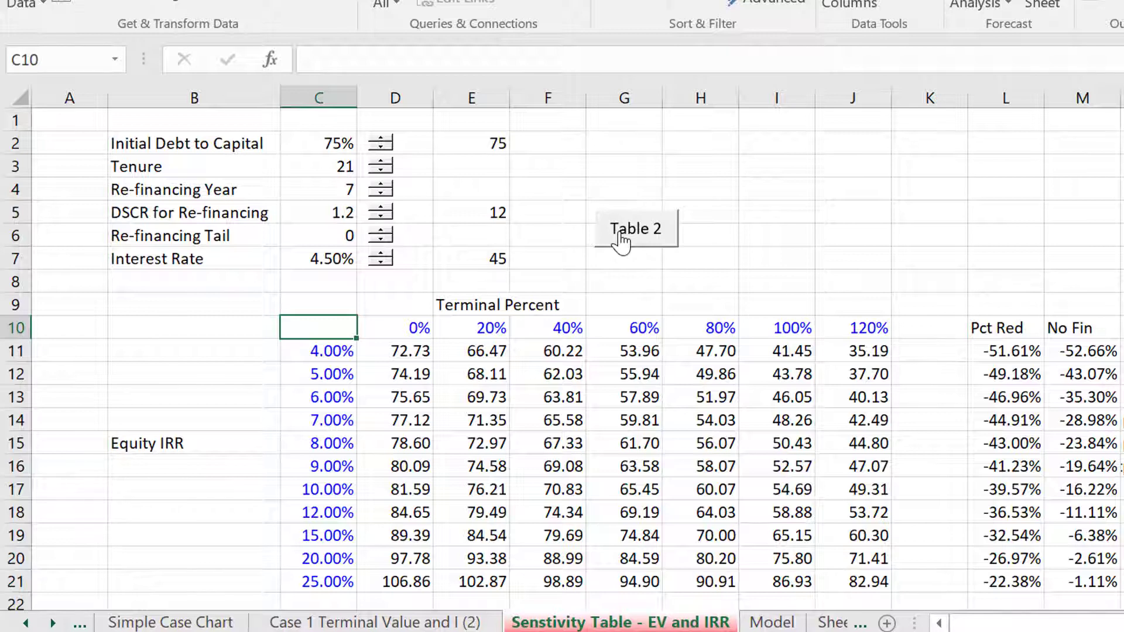
Check the formulas behind the Model sheet's refinancing year, DSCR, Tail and Interest Rate in F27:F30
key(ctrl+Page_Down)
key(Down)
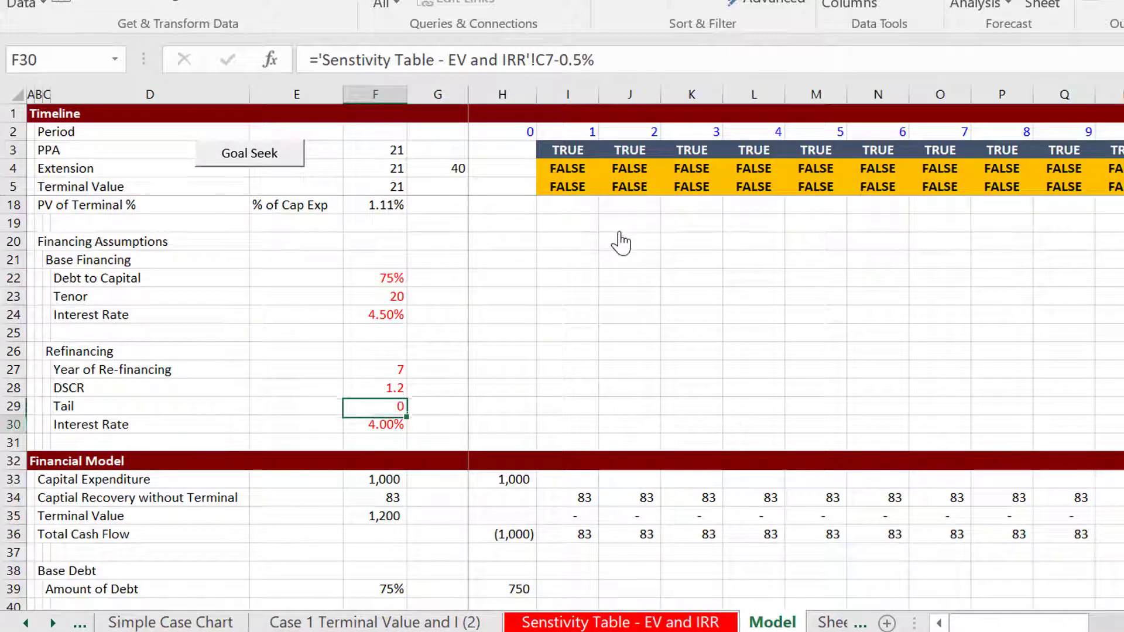
key(Up)
key(Down)
key(Up)
key(Up)
key(Up)
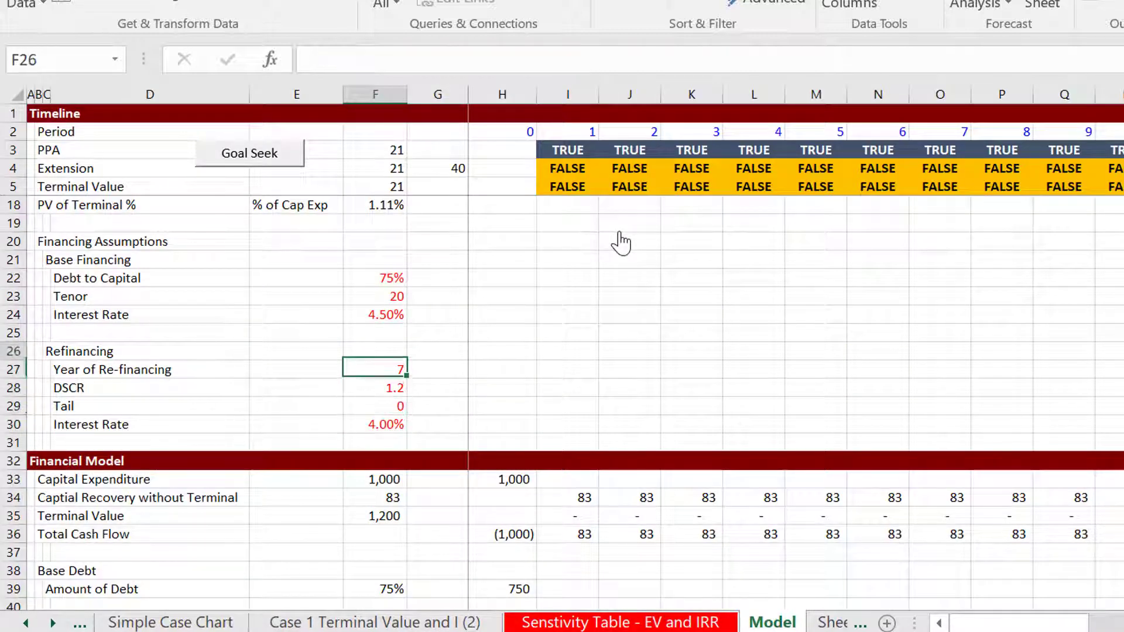
key(Up)
key(Down)
key(Down)
key(Down)
key(Up)
key(Up)
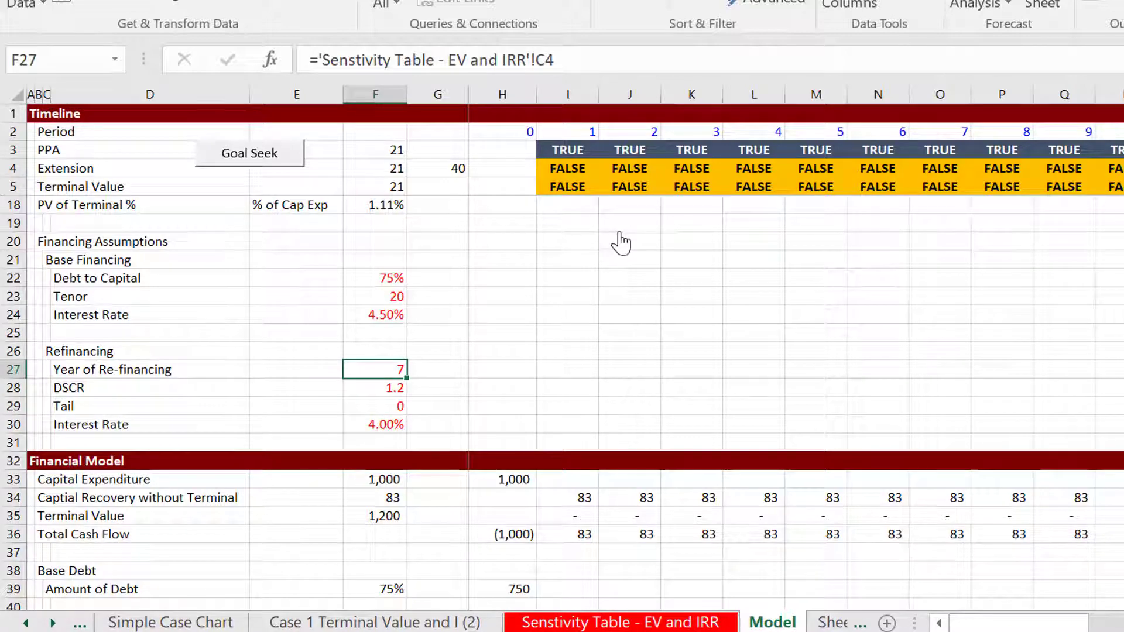
Examine the Re-financed Debt section of the Model sheet, from Period of Re-financing down to Debt Service
key(Down)
key(Down)
key(Down)
key(Down)
key(Down)
key(Down)
key(Down)
key(Down)
key(Down)
key(Down)
key(Down)
key(Down)
key(Down)
key(Down)
key(Down)
key(Down)
key(Down)
key(Down)
key(Down)
key(Down)
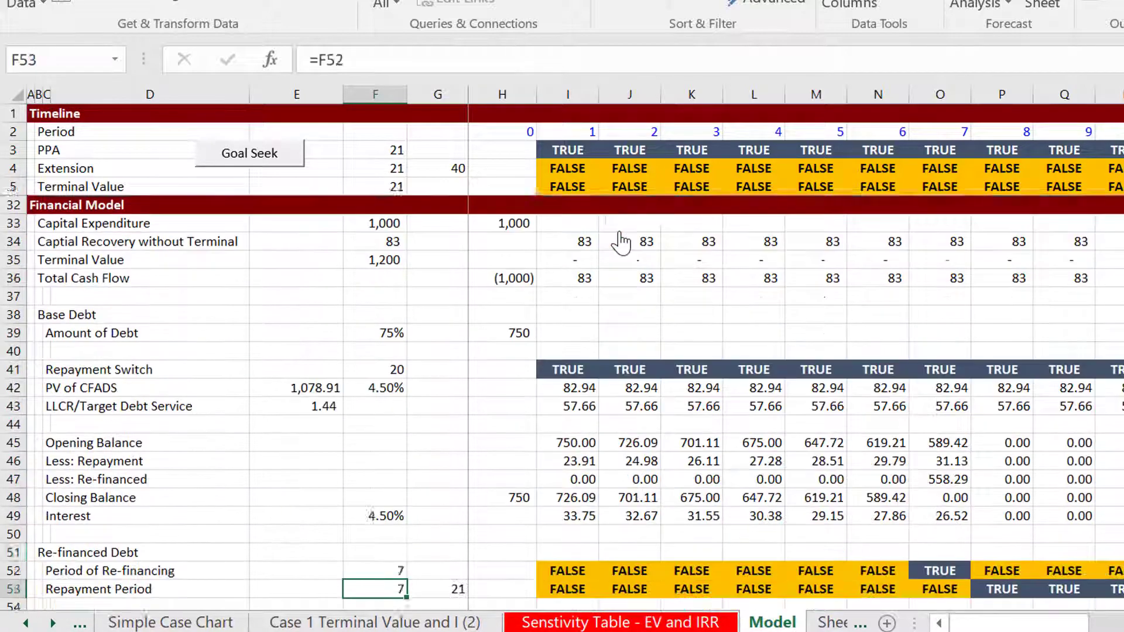
key(Down)
key(Down)
key(Down)
key(Down)
key(Down)
key(Down)
key(Down)
key(Down)
key(Down)
key(Up)
key(Up)
key(Up)
key(Up)
key(Up)
key(Up)
key(Up)
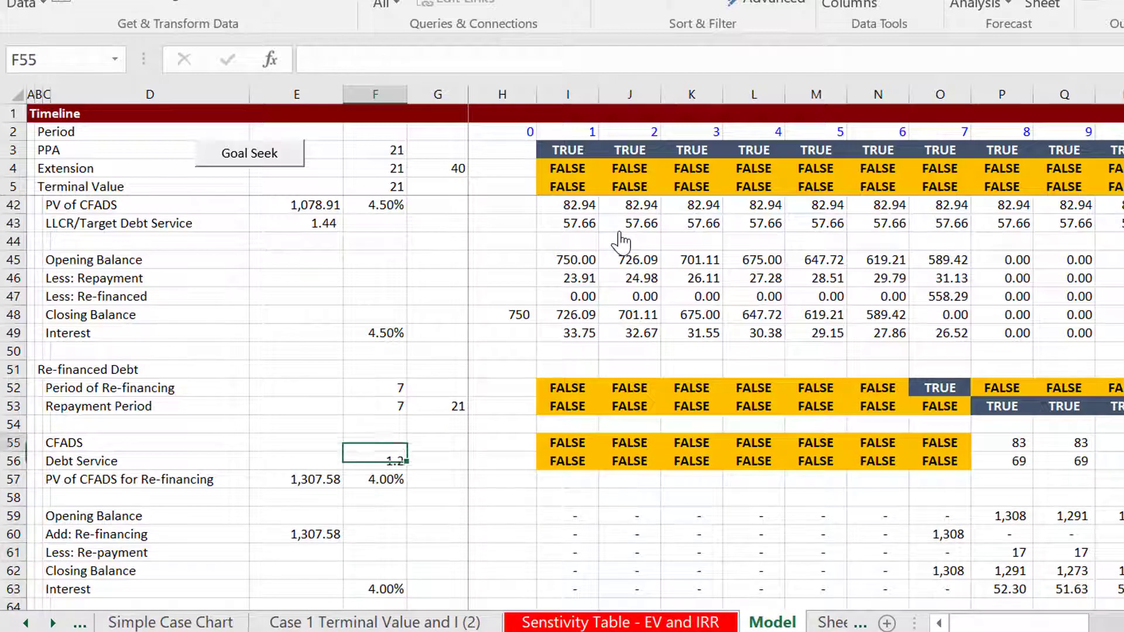
Trace the Repayment Period flags in row 53 along the timeline to period 21
key(Up)
key(Up)
key(Up)
key(Down)
key(Right)
key(Right)
key(Right)
key(Right)
key(Right)
key(Right)
key(Right)
key(Up)
key(Down)
key(Left)
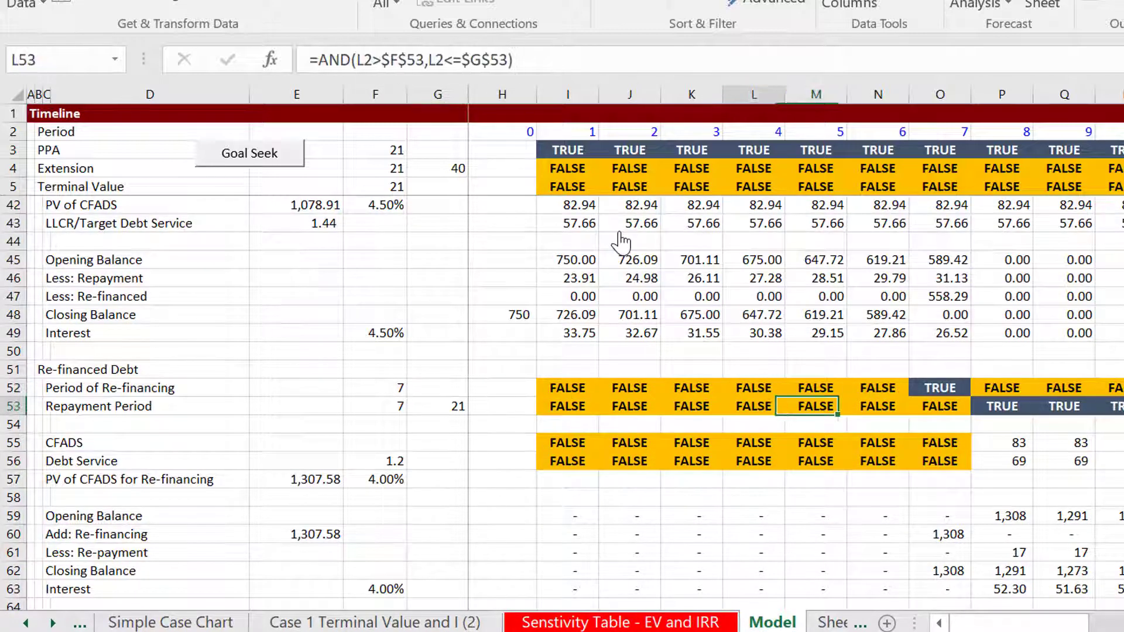
key(Left)
key(Left)
key(Left)
key(Right)
key(Right)
key(Right)
key(Right)
key(Right)
key(Right)
key(Right)
key(Right)
key(Right)
key(Right)
key(Right)
key(Right)
key(Right)
key(Right)
key(Right)
key(Right)
key(Right)
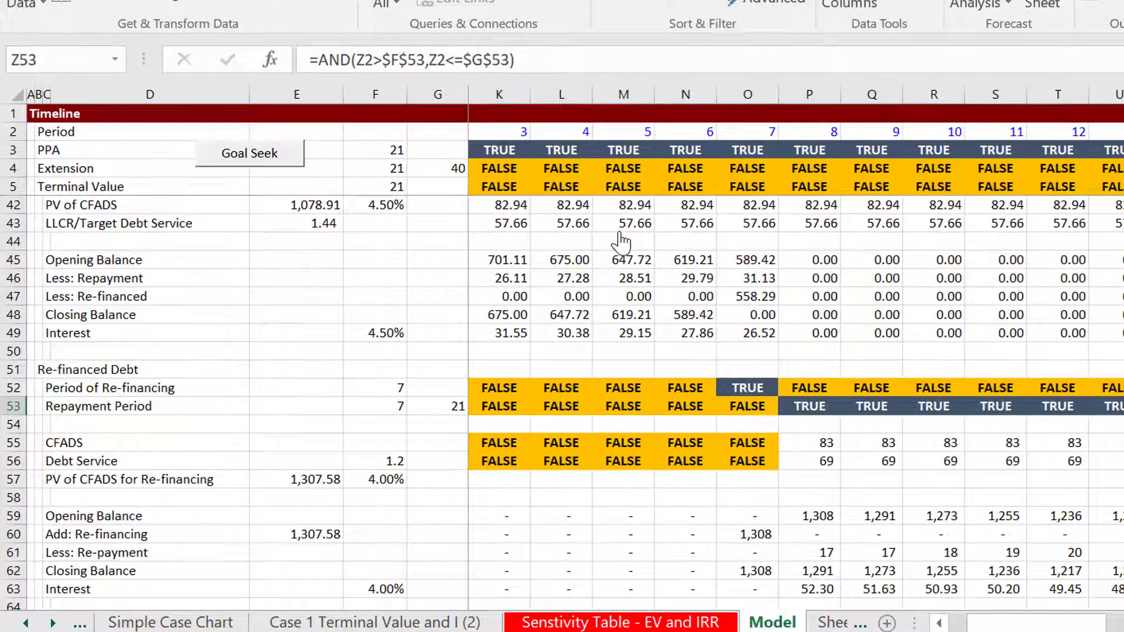
key(Right)
key(Right)
key(Right)
key(Right)
key(Right)
key(Right)
key(Right)
key(Left)
key(Left)
key(Left)
key(Left)
Examine the CFADS and Debt Service formulas of the re-financed debt in period 21
key(Down)
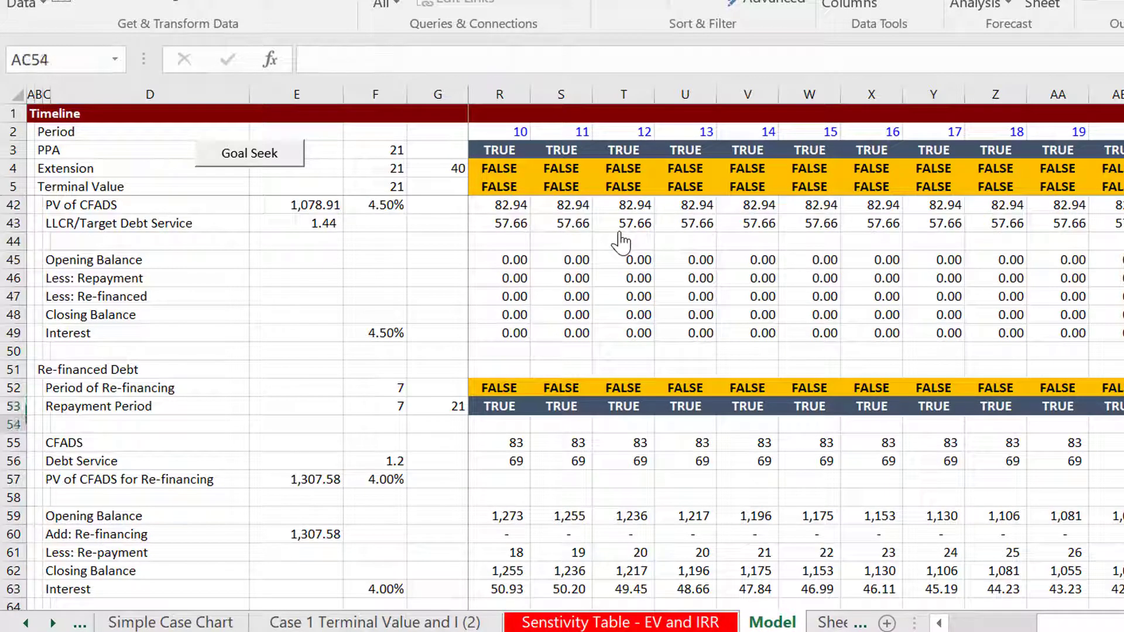
key(Down)
key(Down)
key(Up)
key(Up)
key(Down)
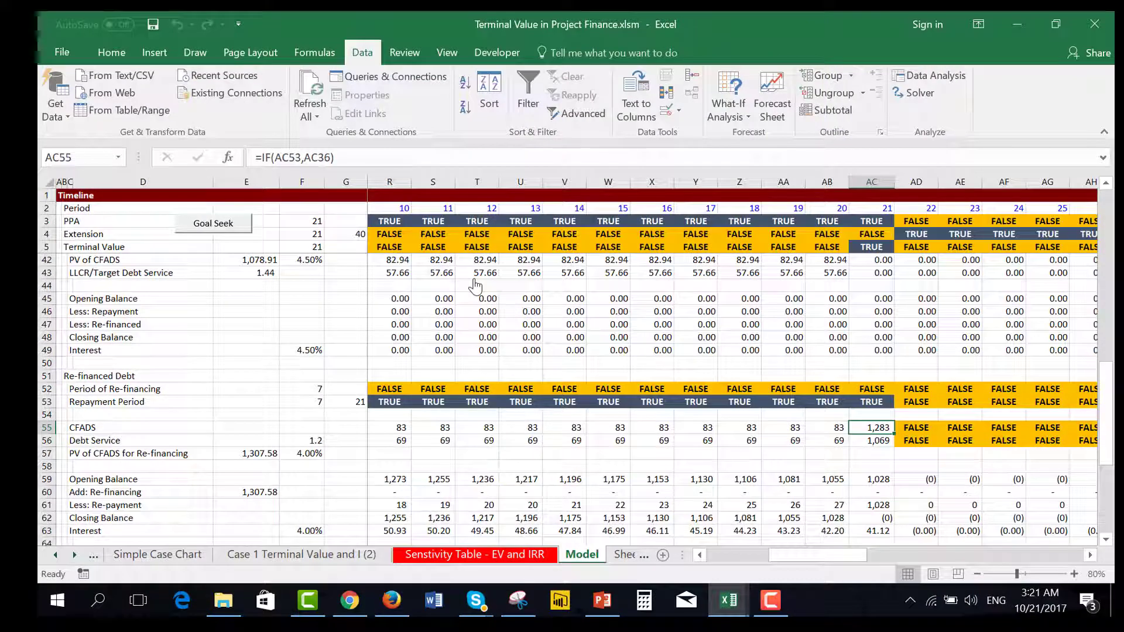
key(Down)
Return from period 21 to the start of the timeline, to the DSCR input of the re-financed Debt Service in row 56
key(Down)
key(Down)
key(Up)
key(Up)
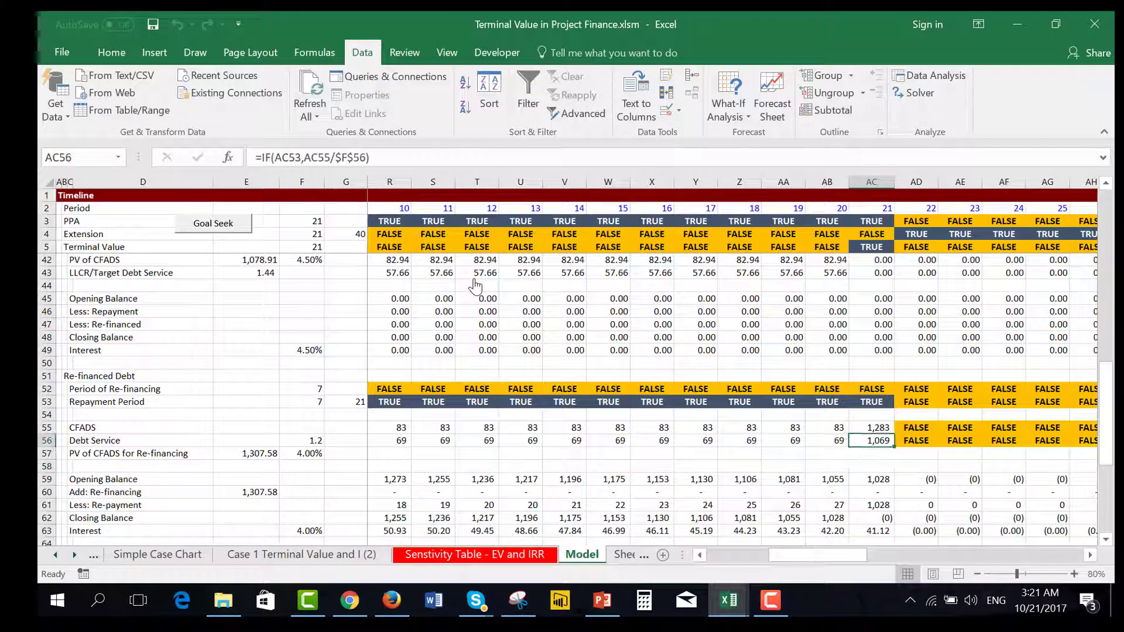
key(Down)
key(Down)
key(Down)
key(Left)
key(Left)
key(Left)
key(Up)
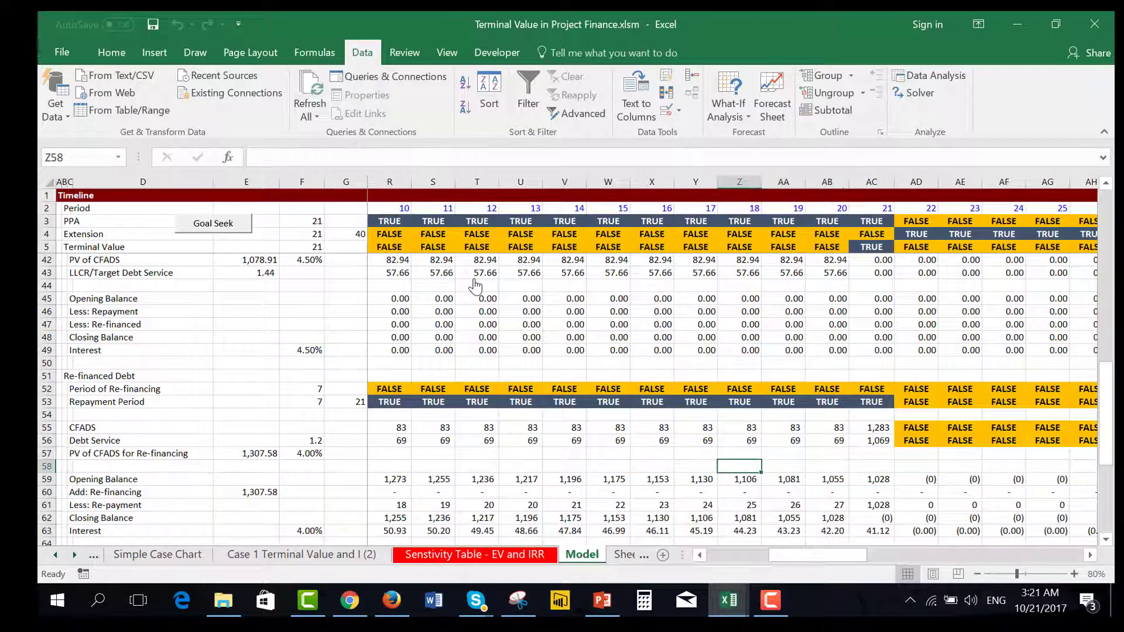
key(Up)
key(Left)
key(Left)
key(Left)
key(Left)
key(Left)
key(Left)
key(Left)
key(Left)
key(Left)
key(Left)
key(Left)
key(Left)
key(Left)
key(Left)
key(Left)
key(Left)
key(Left)
key(Left)
key(Left)
key(Left)
key(Left)
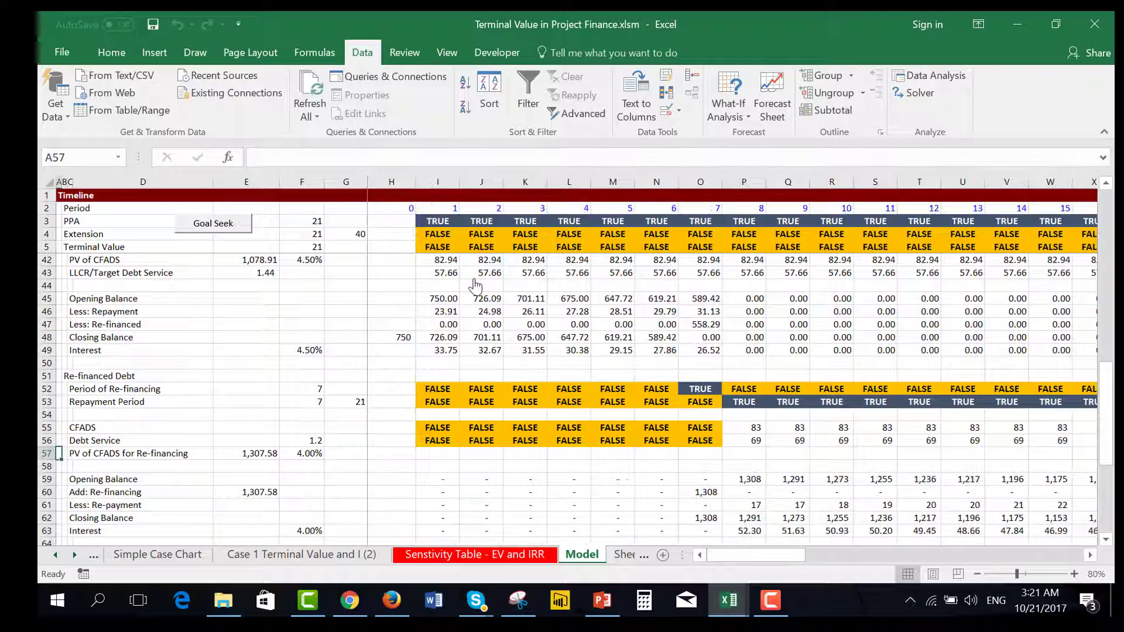
key(Right)
key(Right)
key(Right)
key(Up)
Trace the re-financed Debt Service in row 56 along the timeline to period 21 and compare it with CFADS
key(Right)
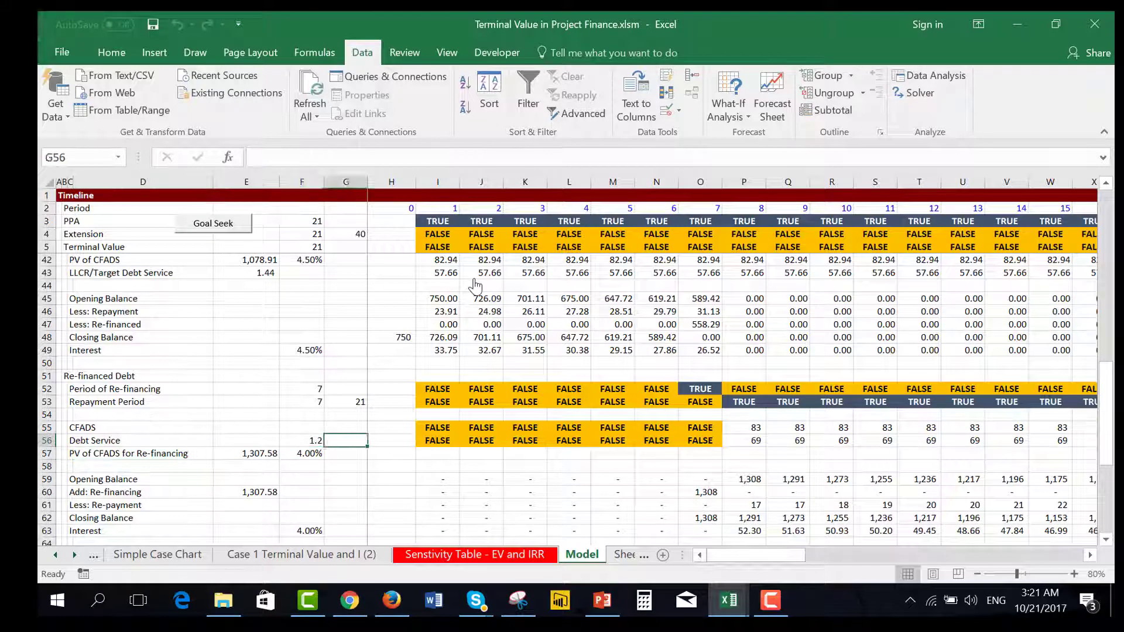
key(Right)
key(Right)
key(Right)
key(Right)
key(Right)
key(Right)
key(Right)
key(Right)
key(Right)
key(Right)
key(Right)
key(Right)
key(Right)
key(Right)
key(Right)
key(Right)
key(Right)
key(Right)
key(Right)
key(Right)
key(Right)
key(Right)
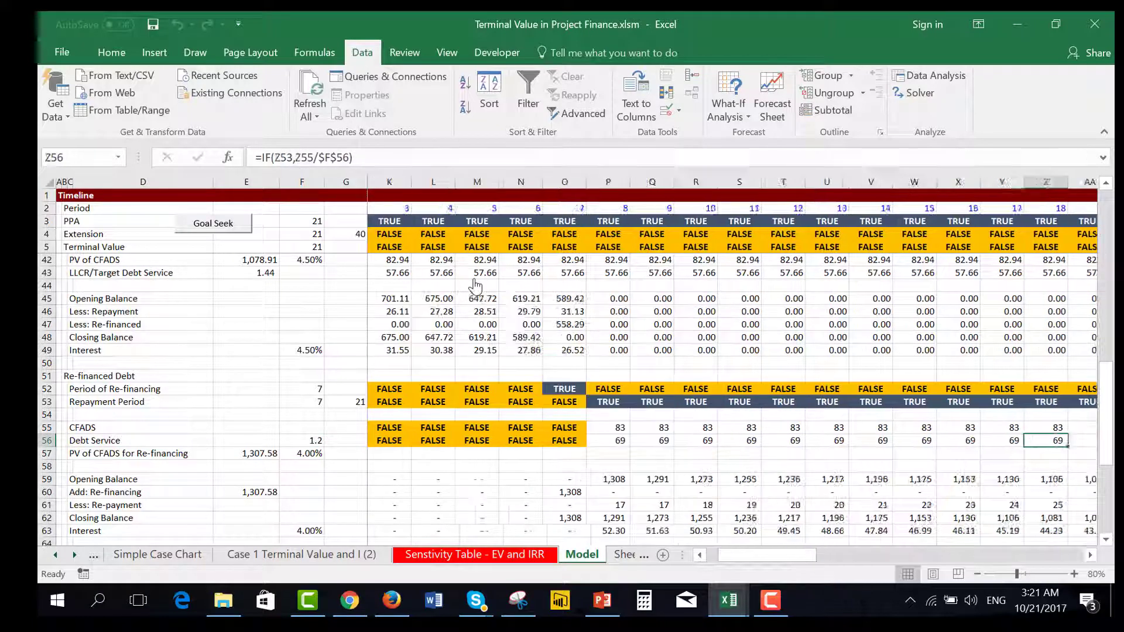
key(Left)
key(Left)
key(Left)
key(Left)
key(Up)
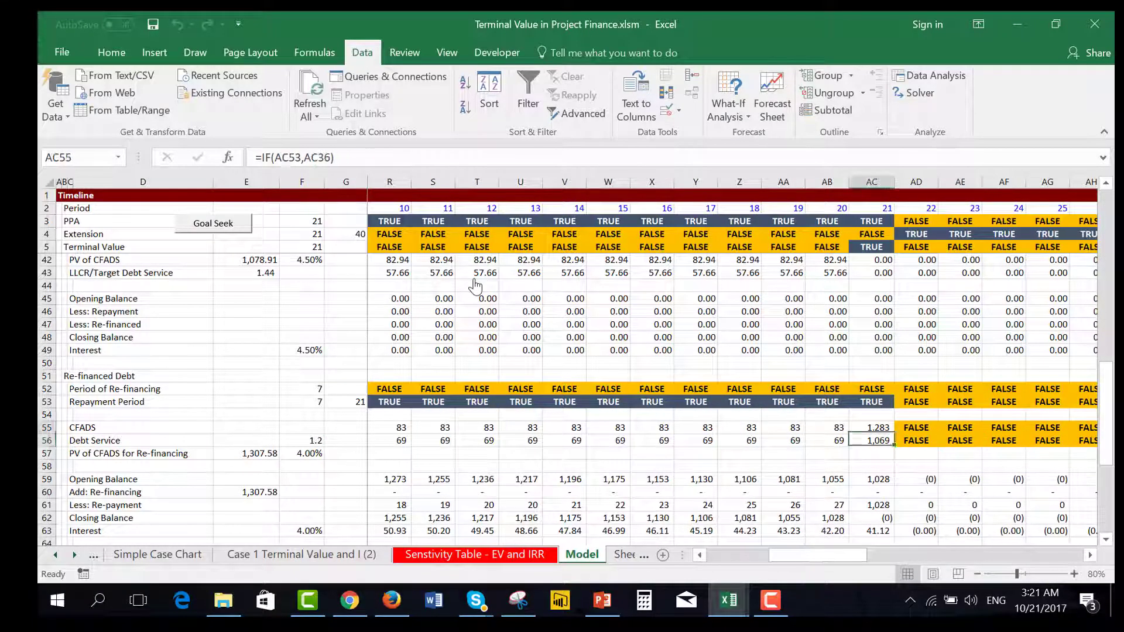
key(Down)
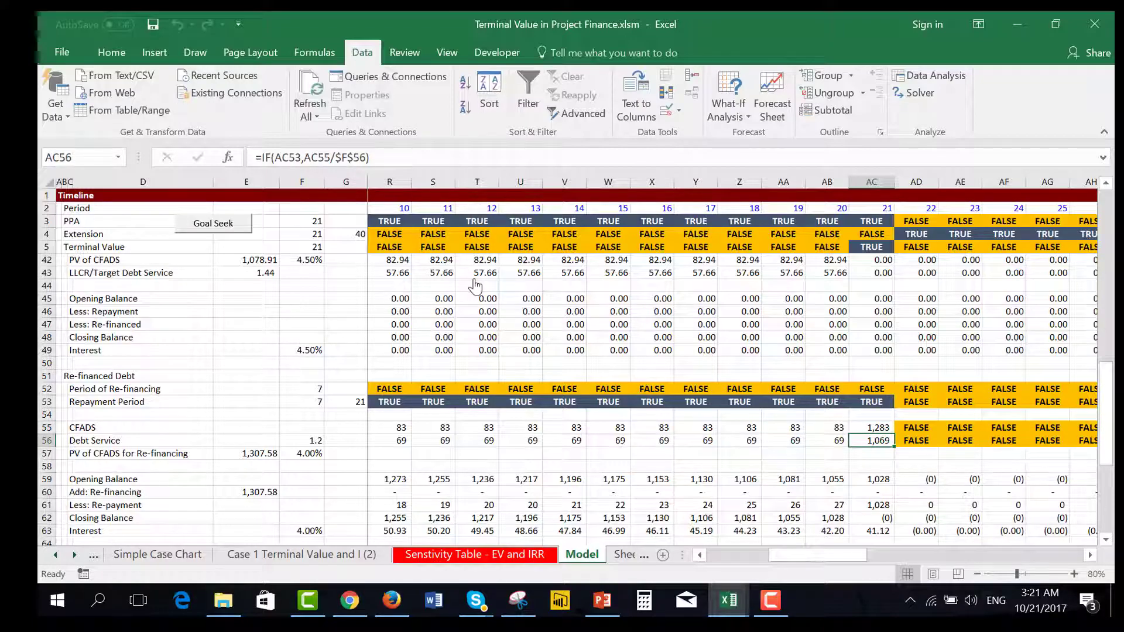
key(Left)
key(Left)
key(Left)
key(Left)
key(Left)
key(Left)
key(Left)
key(Left)
key(Left)
key(Left)
key(Left)
key(Left)
key(Left)
key(Left)
key(Left)
key(Left)
key(Left)
key(Left)
key(Left)
key(Left)
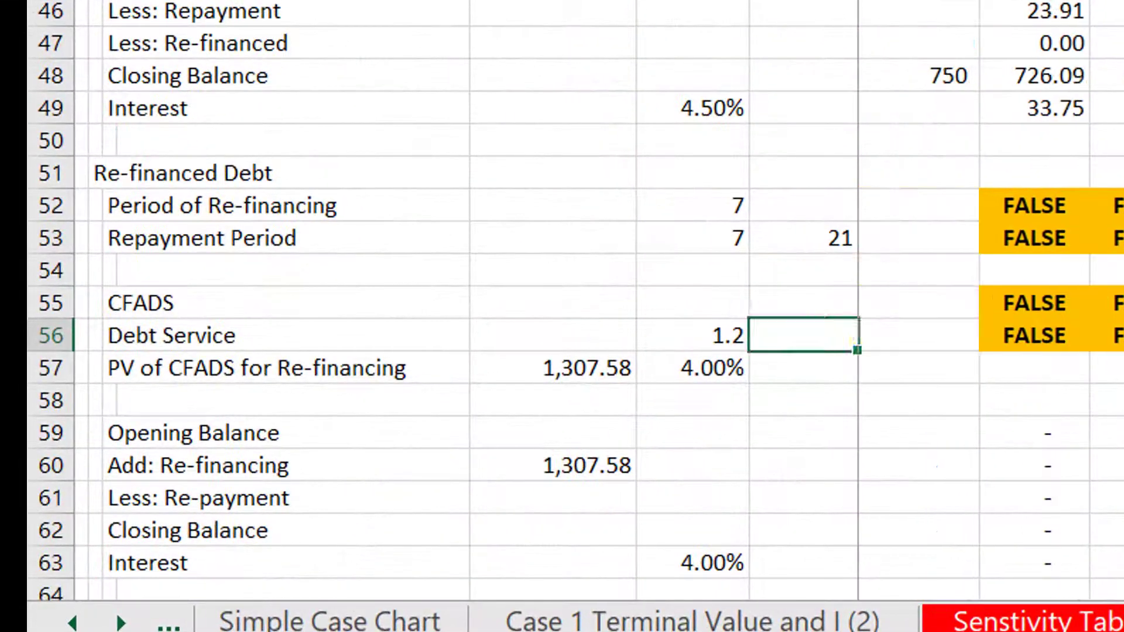
Check the PV of CFADS for Re-financing in E57 and go down to the Add: Re-financing row
key(Down)
key(Right)
key(Right)
key(Right)
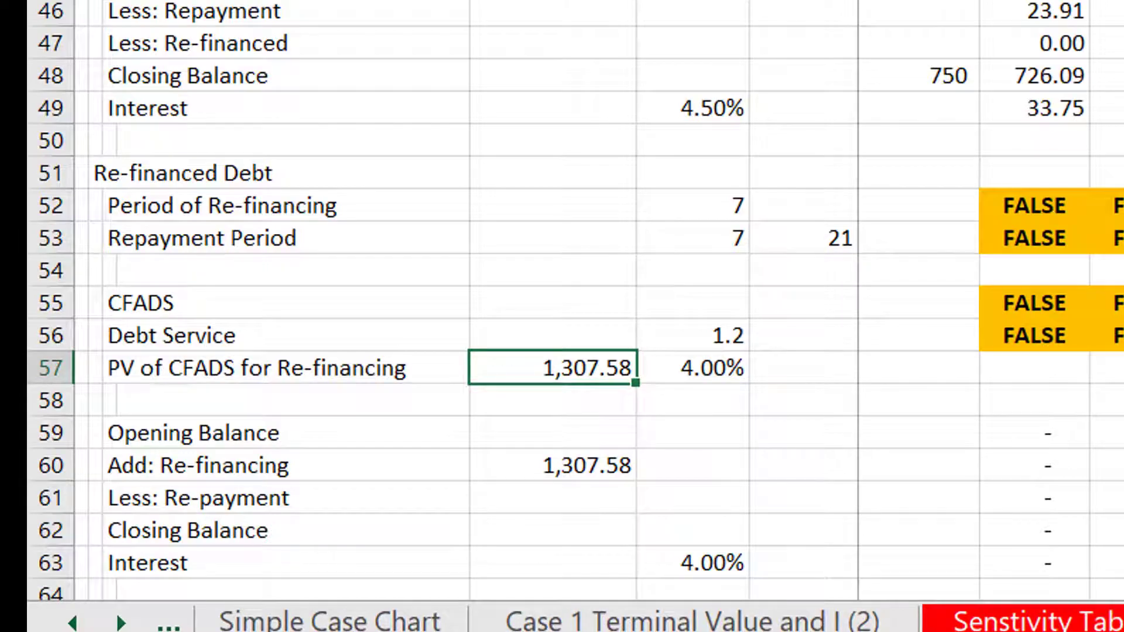
key(Down)
key(Down)
key(Down)
Examine the Add: Re-financing formulas in row 60 around the re-financing period and the Closing Balance formula in row 62
key(Right)
key(Right)
key(Right)
key(Right)
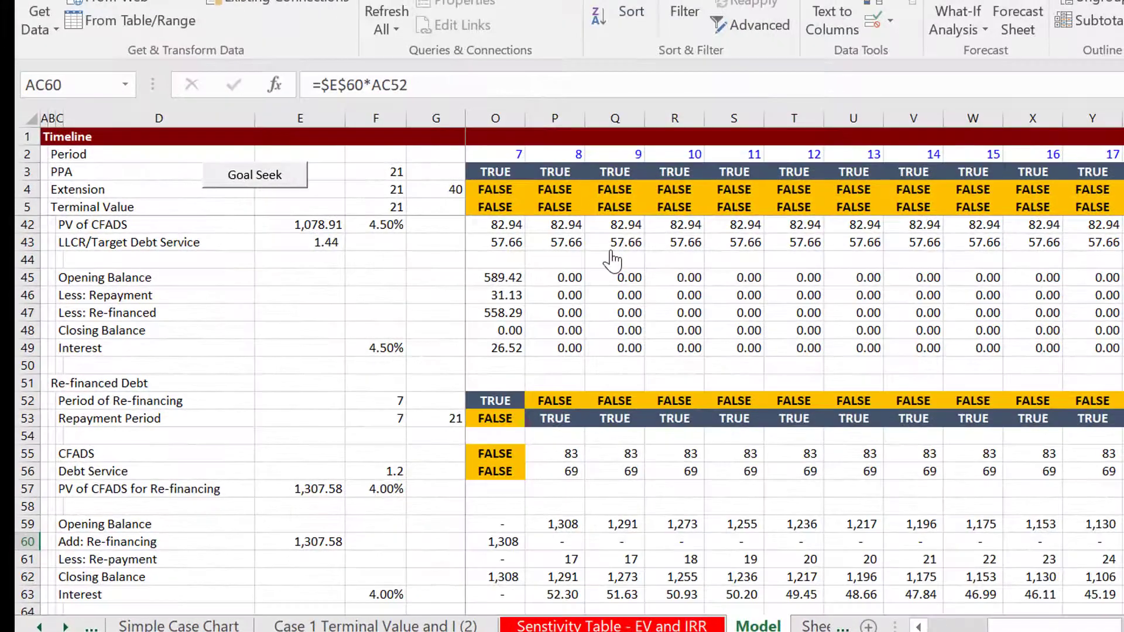
key(Left)
key(Left)
key(Left)
key(Left)
key(Left)
key(Left)
key(Left)
key(Left)
key(Left)
key(Left)
key(Left)
key(Left)
key(Left)
key(Left)
key(Left)
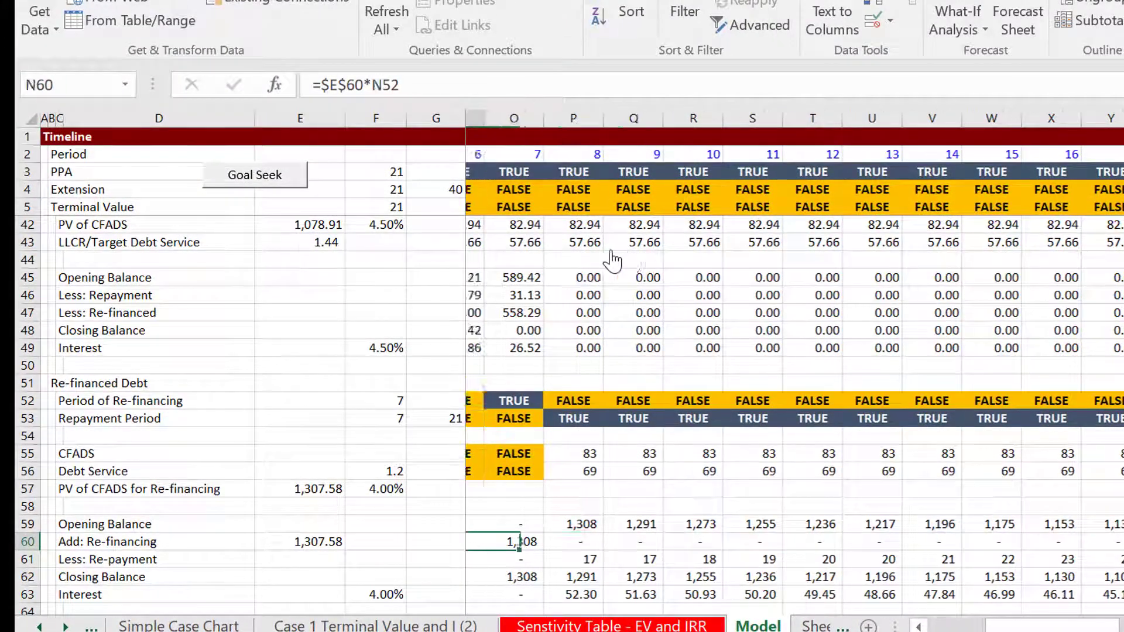
key(Left)
key(Left)
key(Left)
key(Left)
key(Left)
key(Left)
key(Left)
key(Right)
key(Right)
key(Right)
key(Right)
key(Down)
Examine the Cash Flow Waterfall rows for re-financing of initial debt and proceeds from re-financed debt around period 7
key(Down)
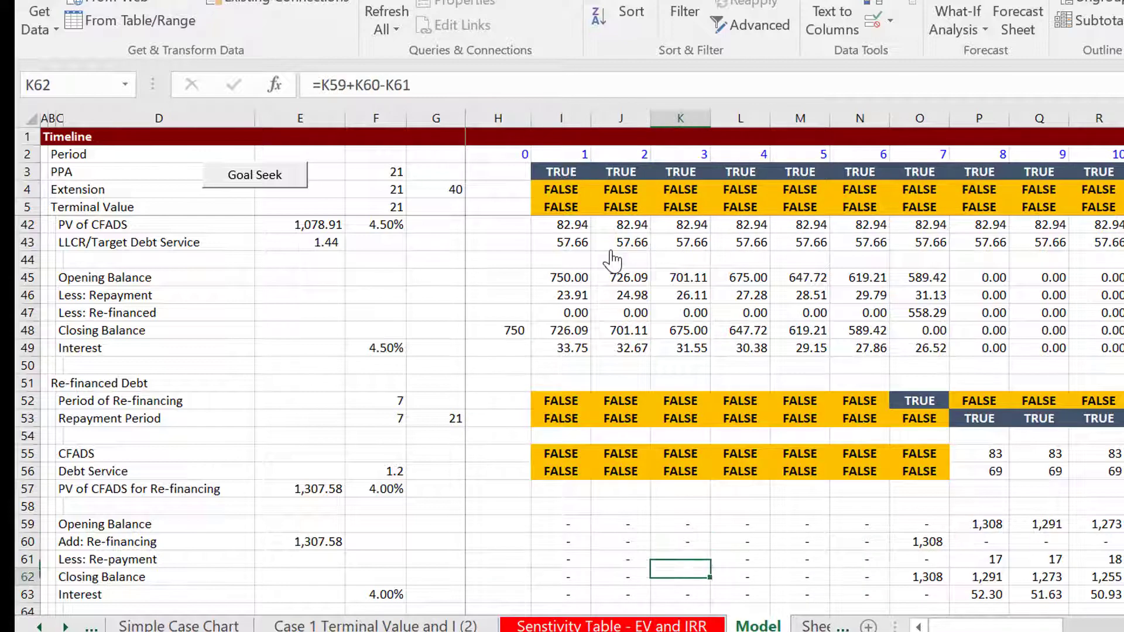
key(Down)
key(Down)
key(Down)
key(Down)
key(Down)
key(Down)
key(Down)
key(Down)
key(Down)
key(Down)
key(Down)
key(Down)
key(Down)
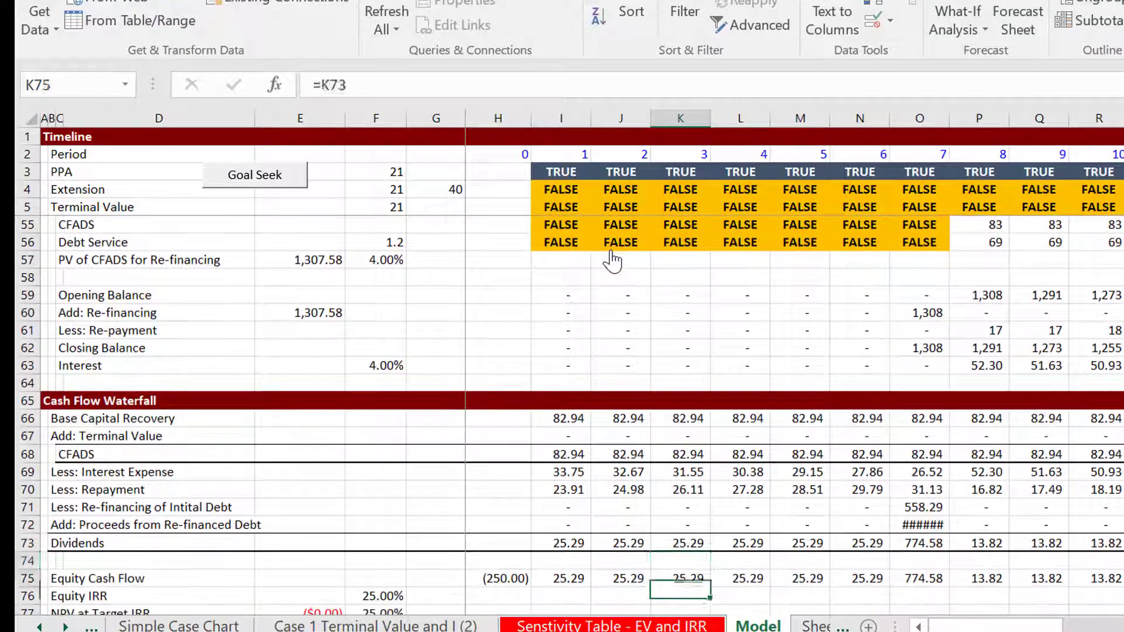
key(Up)
key(Up)
key(Up)
key(Up)
key(Right)
key(Right)
key(Right)
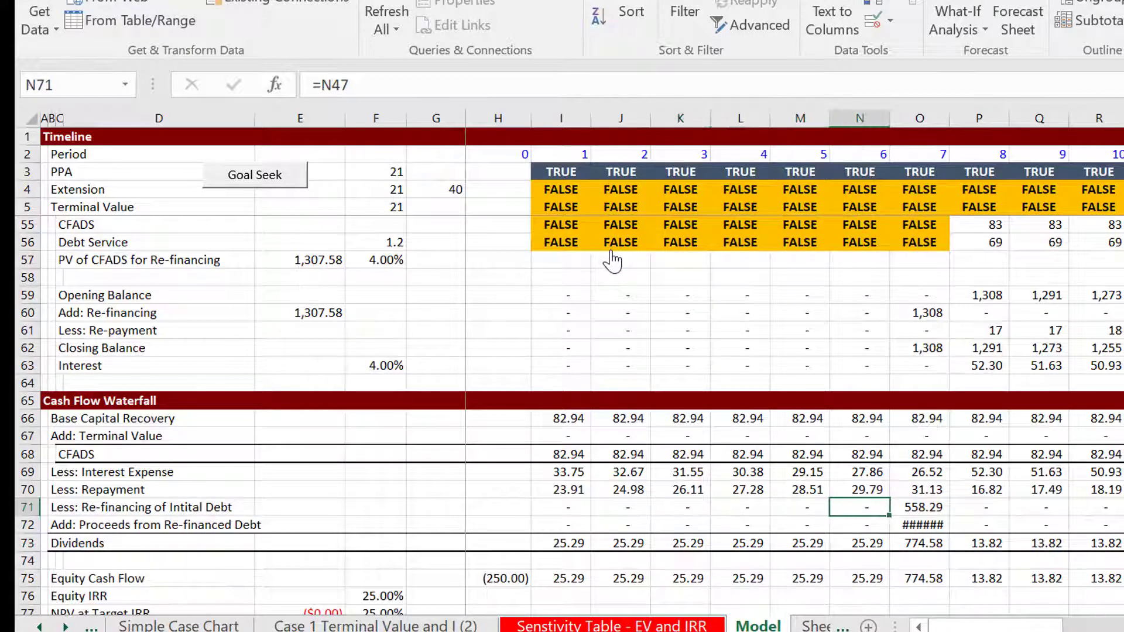
key(Right)
key(Down)
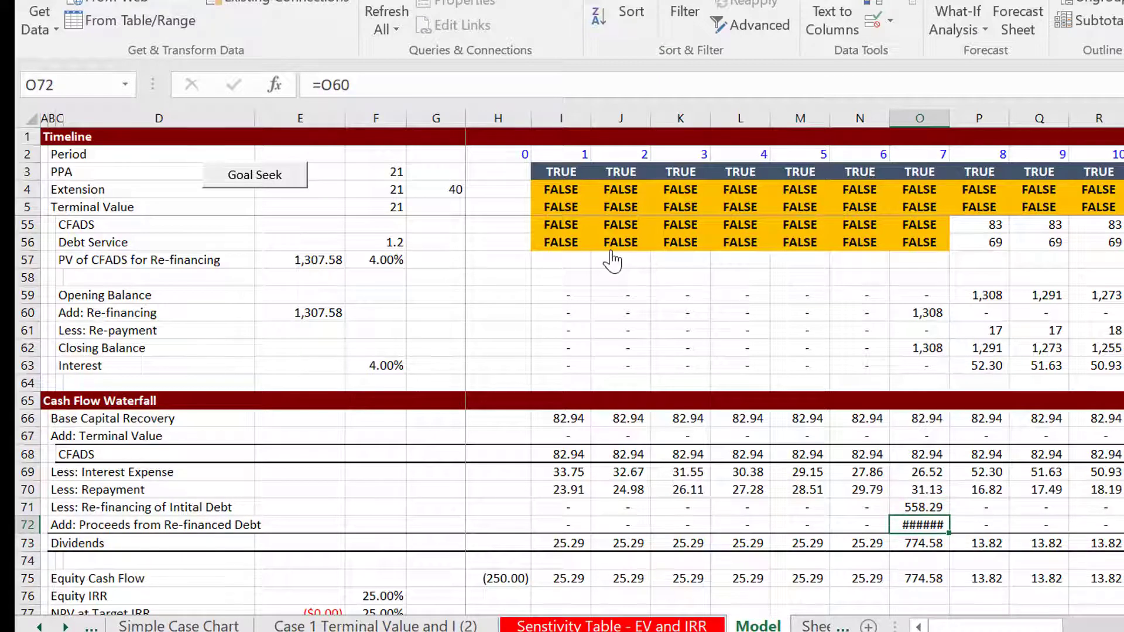
key(Left)
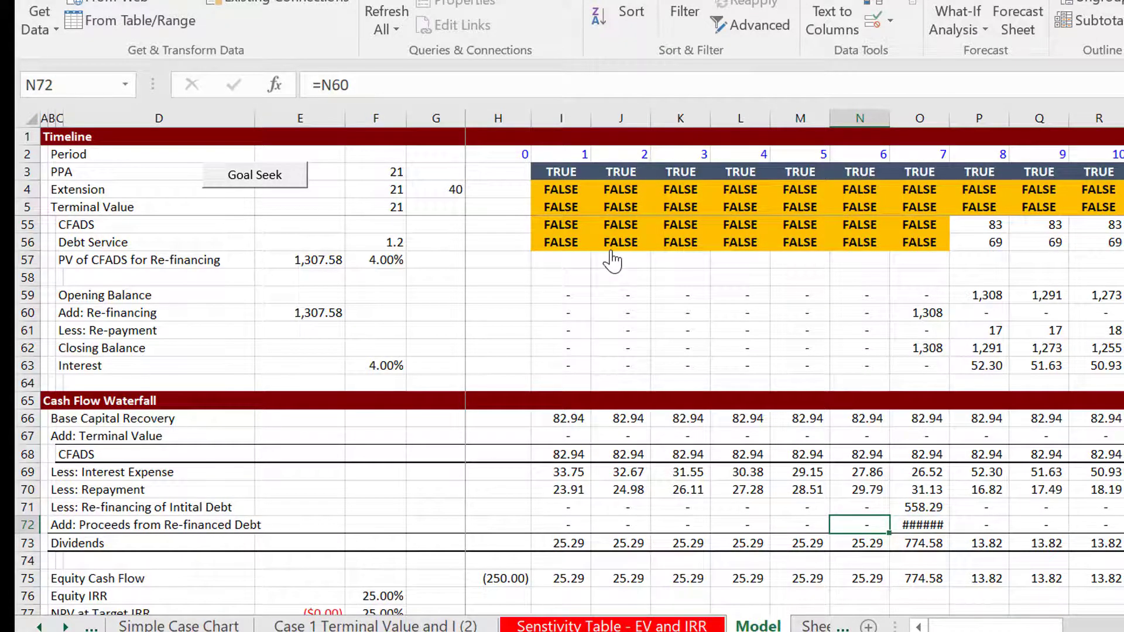
Review the Dividends, Equity Cash Flow and Equity IRR rows, and return to the Assumptions section
key(Down)
key(Down)
key(Down)
key(Down)
key(Down)
key(Down)
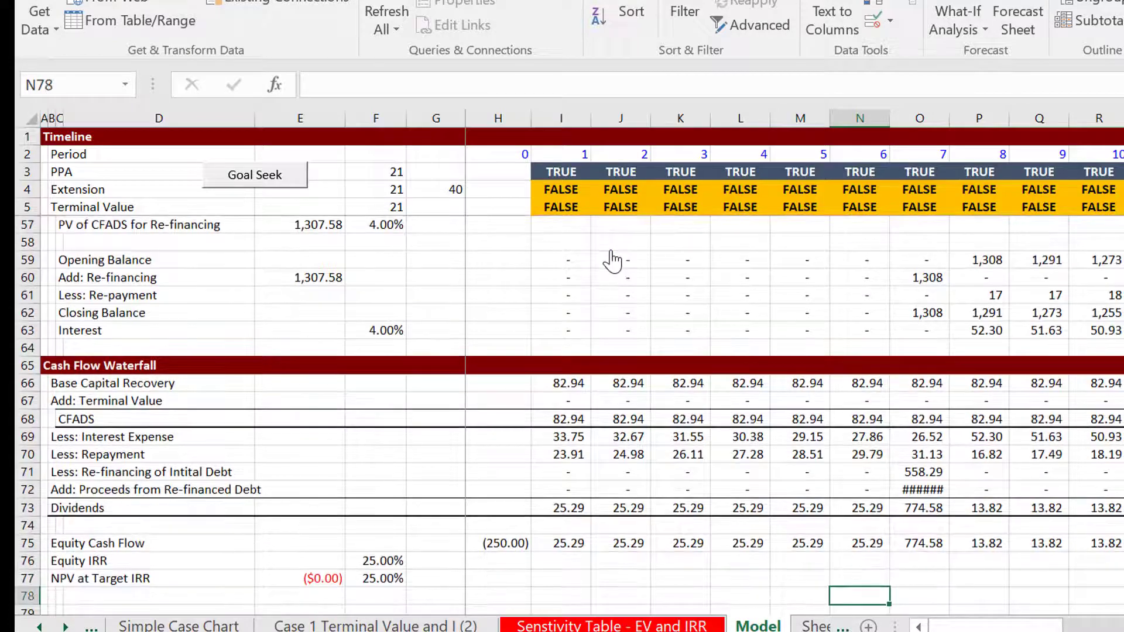
key(Up)
key(Up)
key(Up)
key(Up)
key(Up)
key(Up)
key(Up)
key(Up)
key(Up)
key(Up)
key(Up)
key(Up)
key(Up)
key(Up)
key(Up)
key(Up)
key(Up)
key(Up)
key(Up)
key(Up)
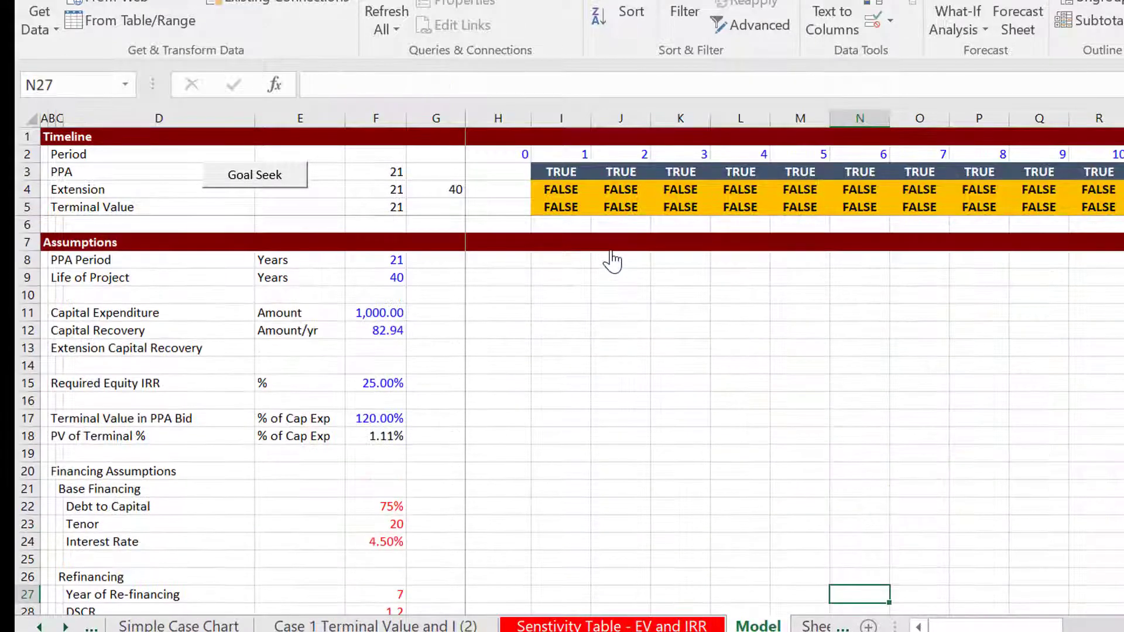
On the sensitivity table sheet, set the Re-financing Year to 4 and rerun the Table 2 macro
key(ctrl+Page_Up)
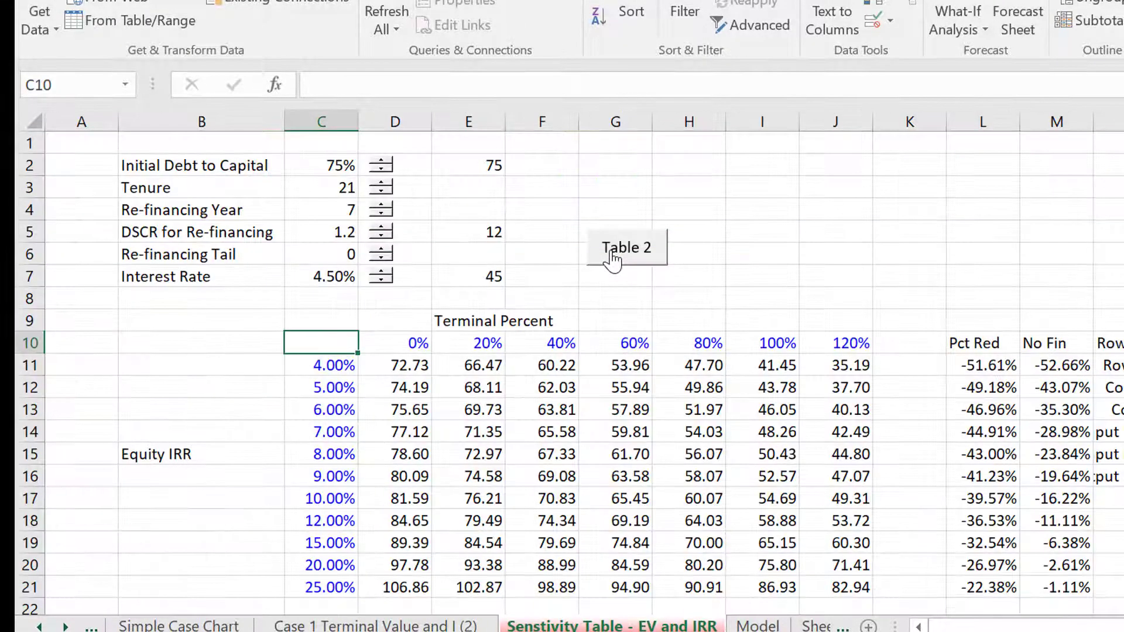
key(Up)
key(Up)
key(Up)
key(Up)
key(Up)
key(Up)
key(Up)
key(Up)
key(Up)
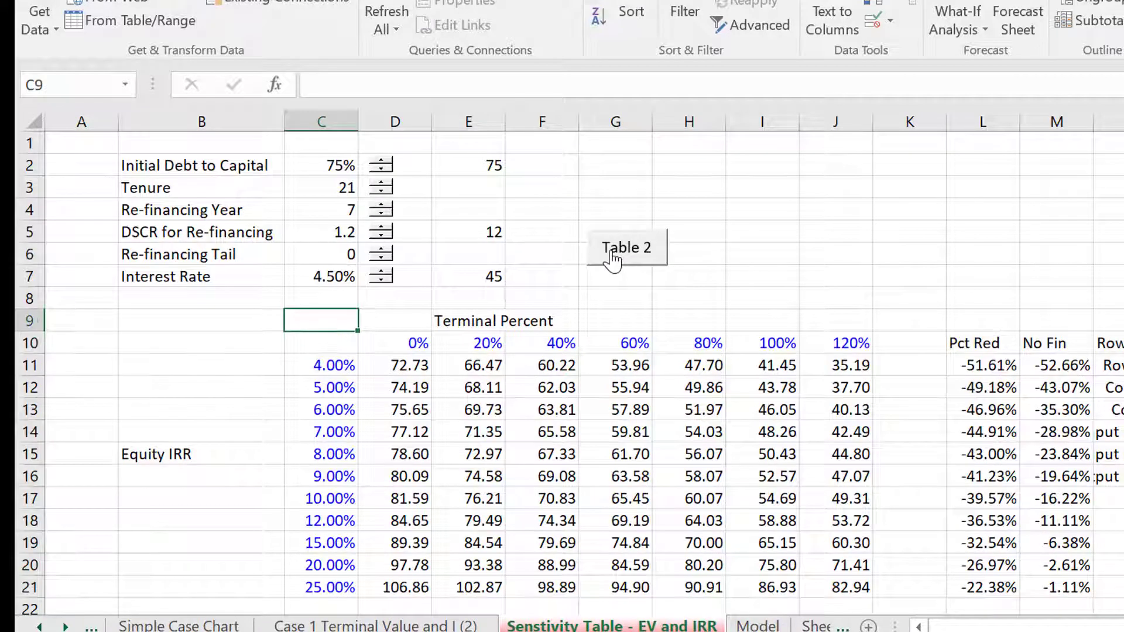
key(Down)
key(Down)
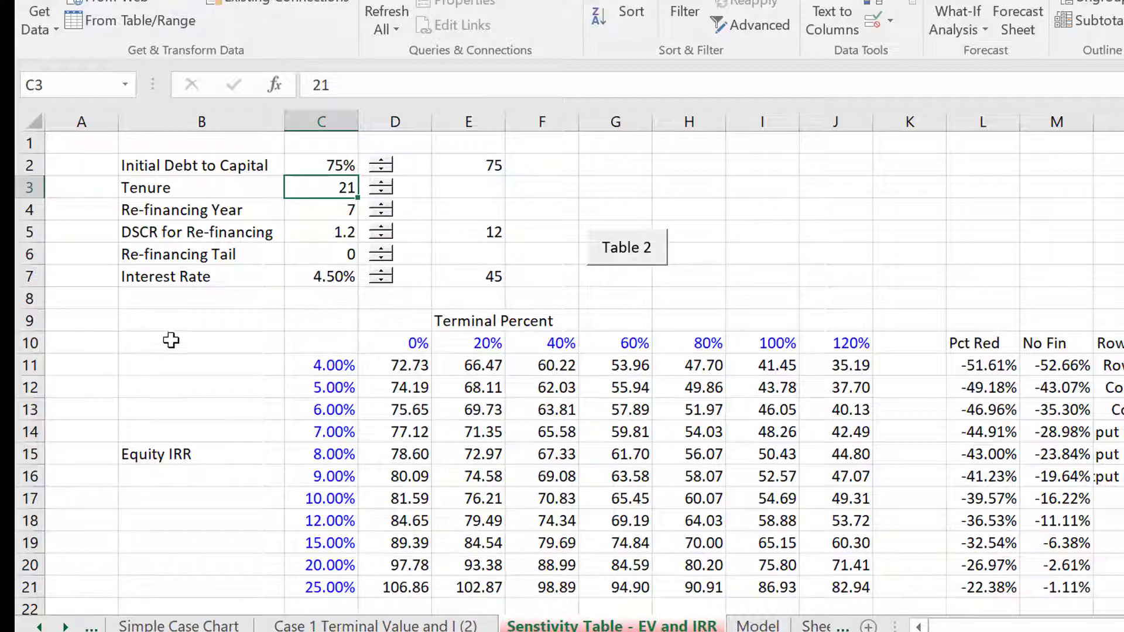
click(195, 346)
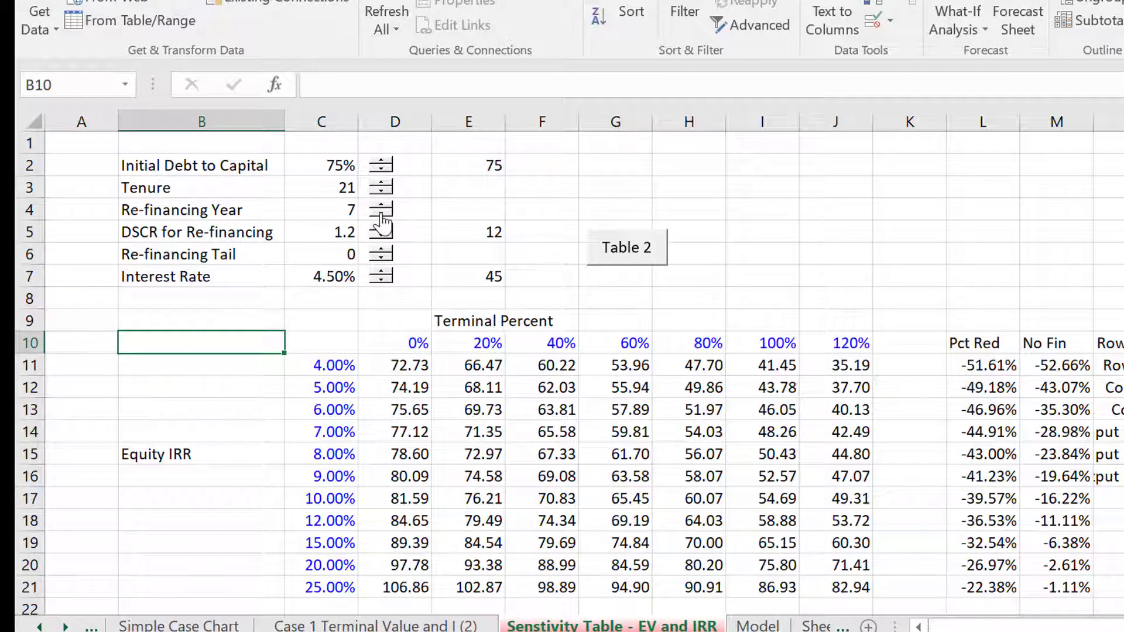
click(632, 258)
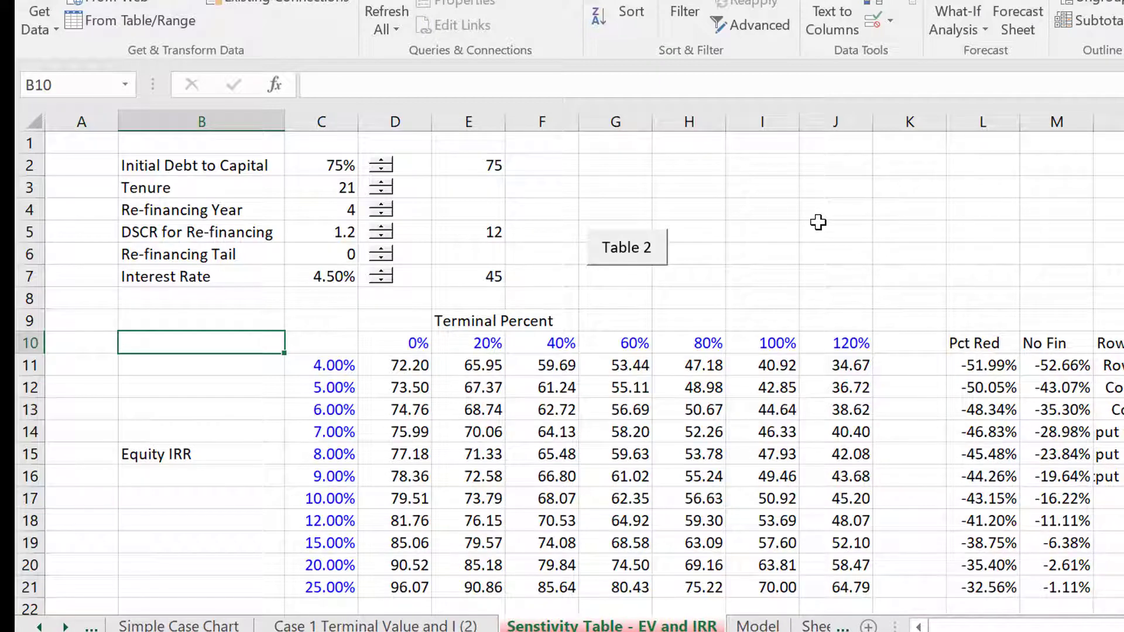
Compare the refreshed table with the no-financing Case 1 table and the Model sheet's assumptions
key(ctrl+Page_Up)
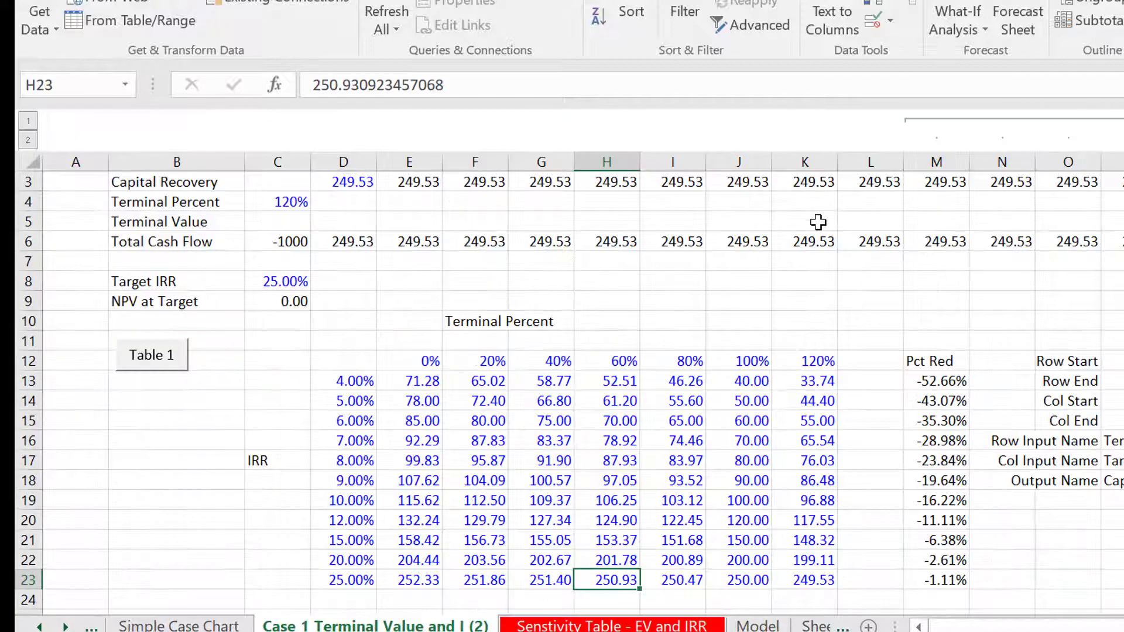
key(ctrl+Page_Down)
key(ctrl+Page_Down)
key(Left)
key(Left)
key(Left)
key(Left)
key(Left)
key(Left)
key(Left)
key(Left)
key(Left)
key(Left)
key(Left)
key(Left)
key(Left)
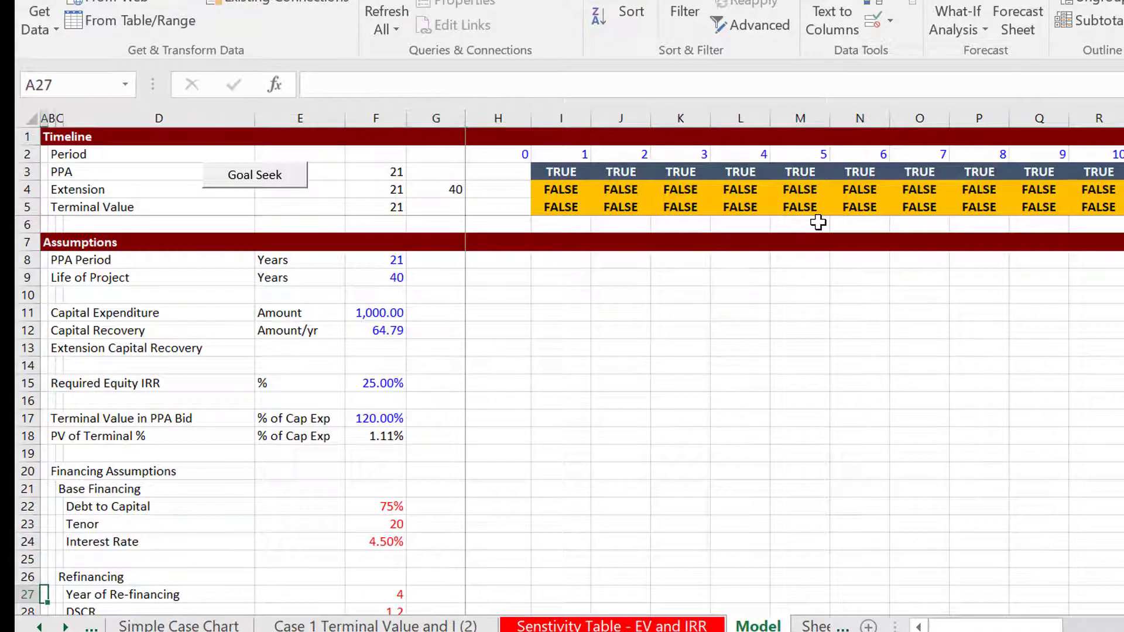
key(ctrl+Page_Up)
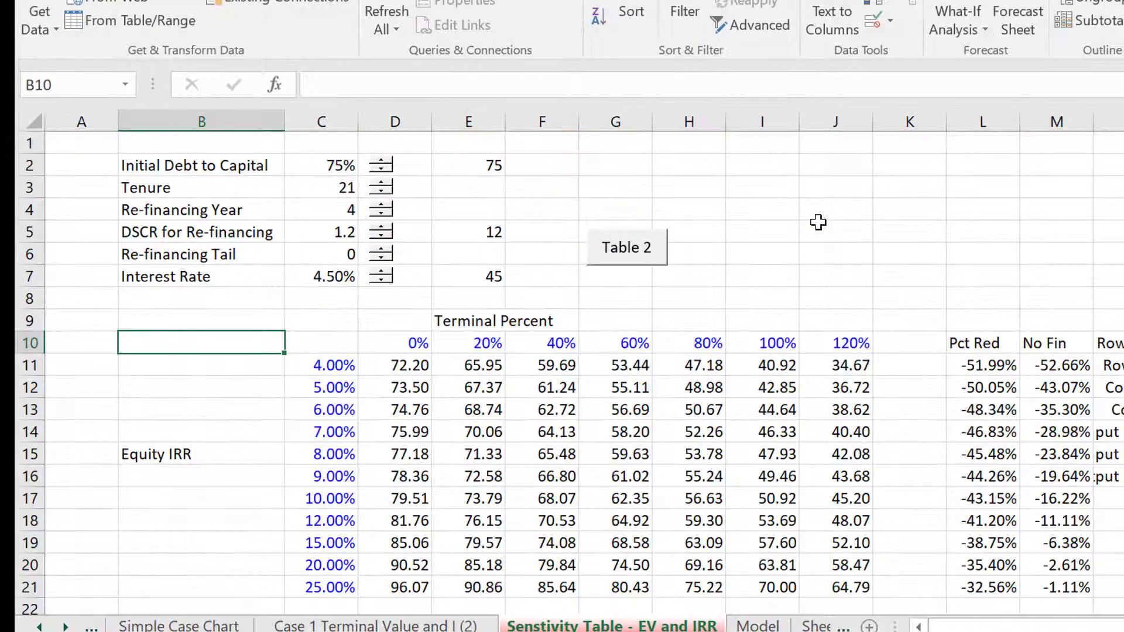
Look through the Simple Case Chart, Intro and Case 1 sheets, and return to the Model sheet
key(ctrl+Page_Up)
key(ctrl+Page_Up)
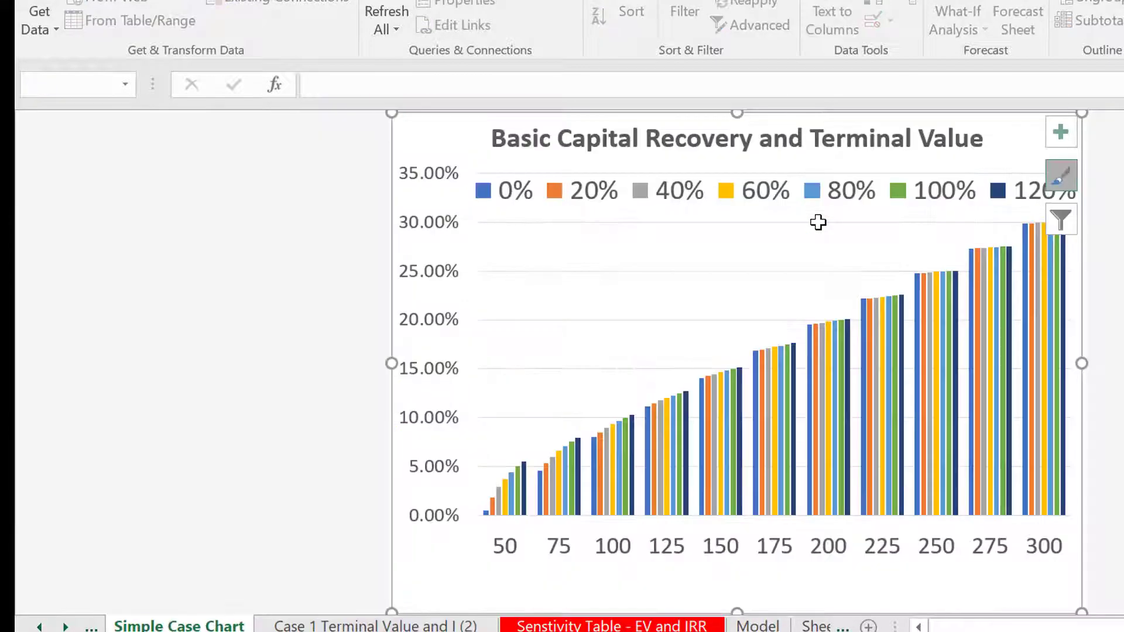
key(ctrl+Page_Up)
key(ctrl+Page_Up)
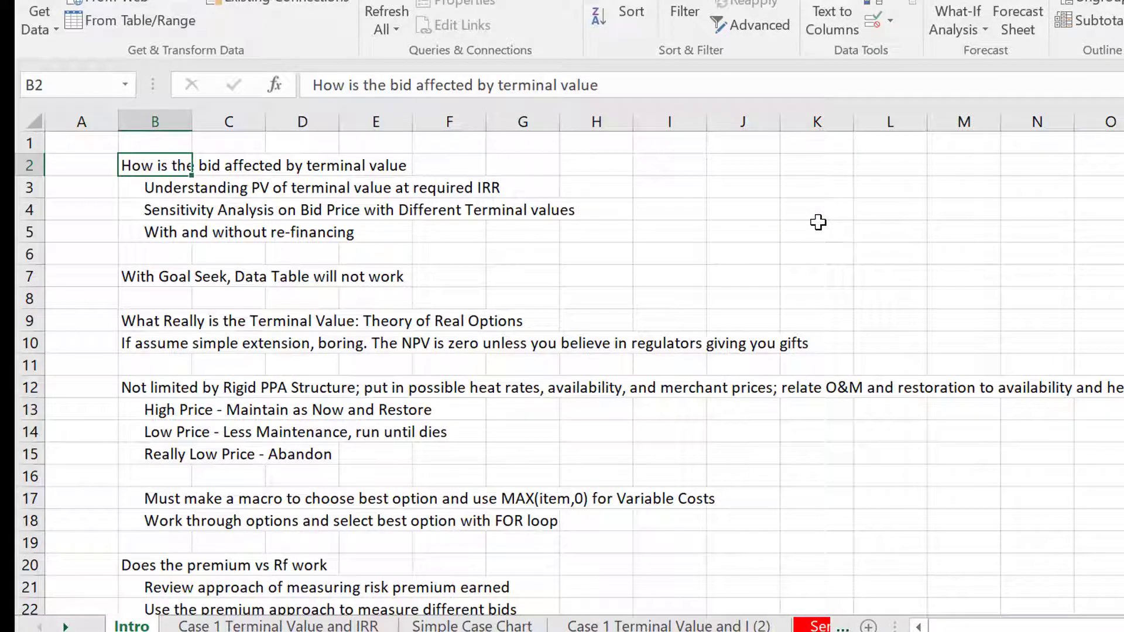
key(ctrl+Page_Down)
key(ctrl+Page_Down)
key(ctrl+Page_Down)
key(ctrl+Page_Down)
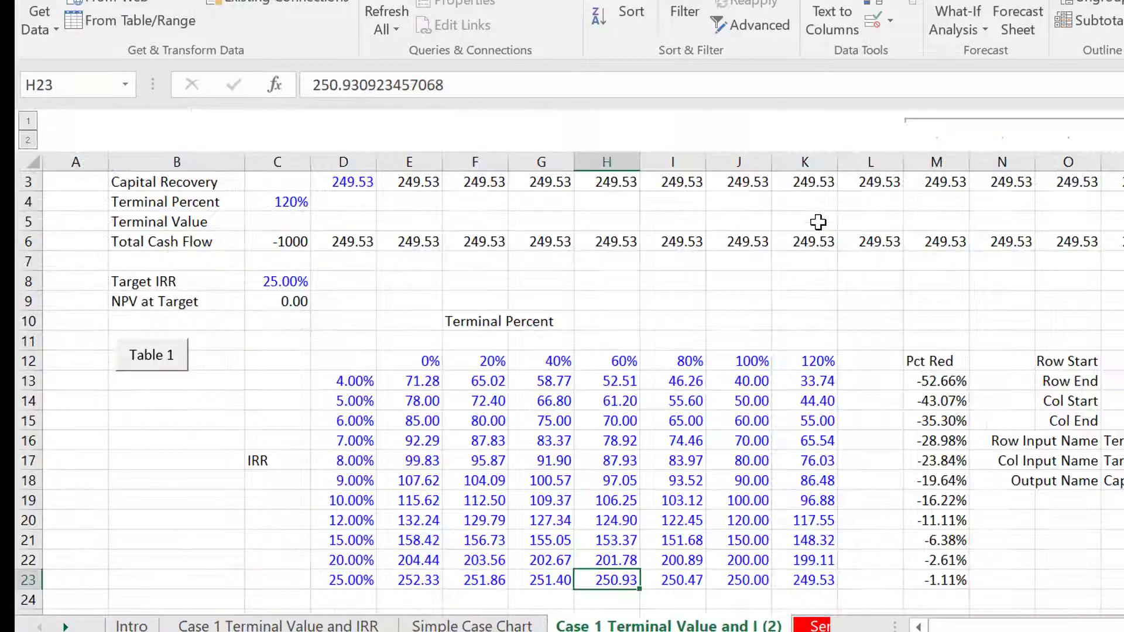
key(ctrl+Page_Down)
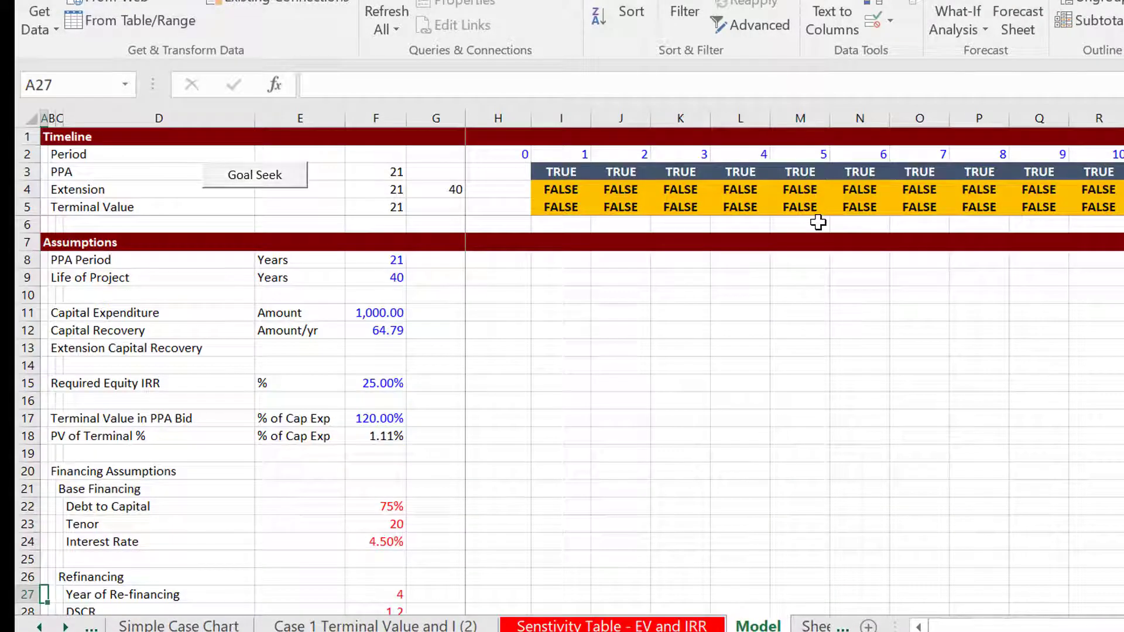
Review the Model sheet from the assumptions through the debt schedules to Equity IRR, and return to the assumptions
key(ctrl+Page_Up)
key(ctrl+Page_Down)
key(Down)
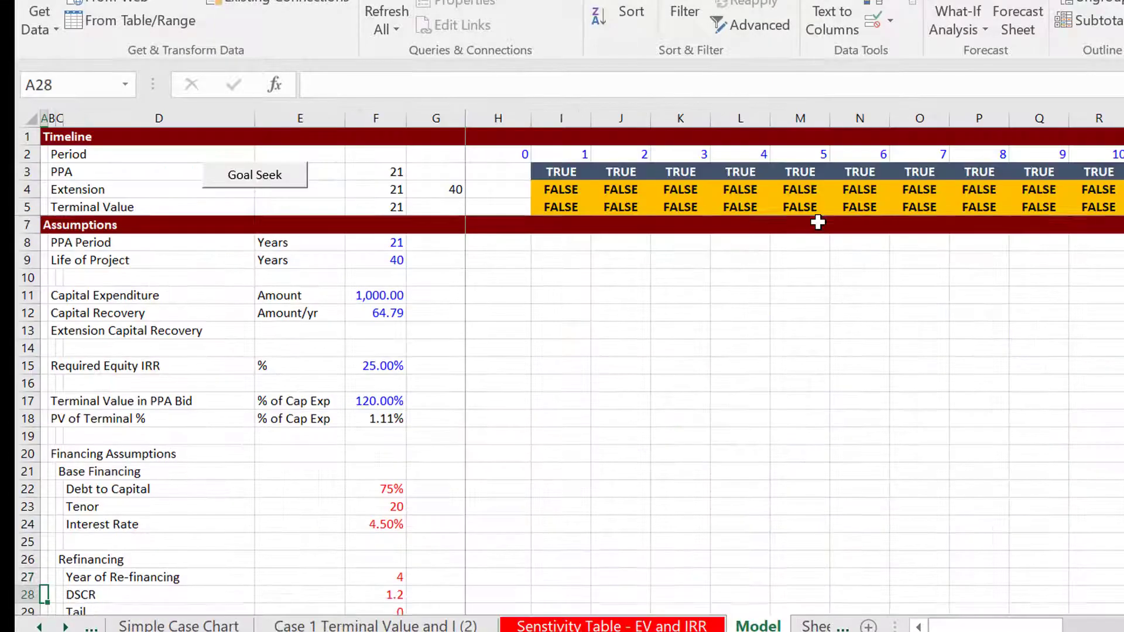
key(Right)
key(Right)
key(Page_Down)
key(Page_Down)
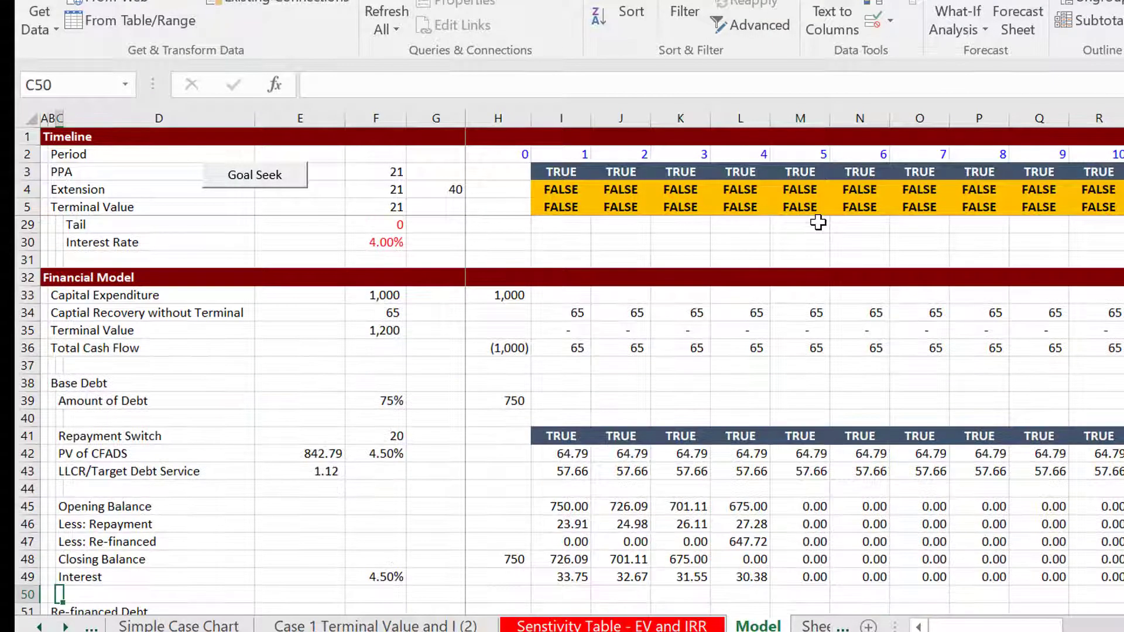
key(Page_Up)
key(Page_Down)
key(Page_Down)
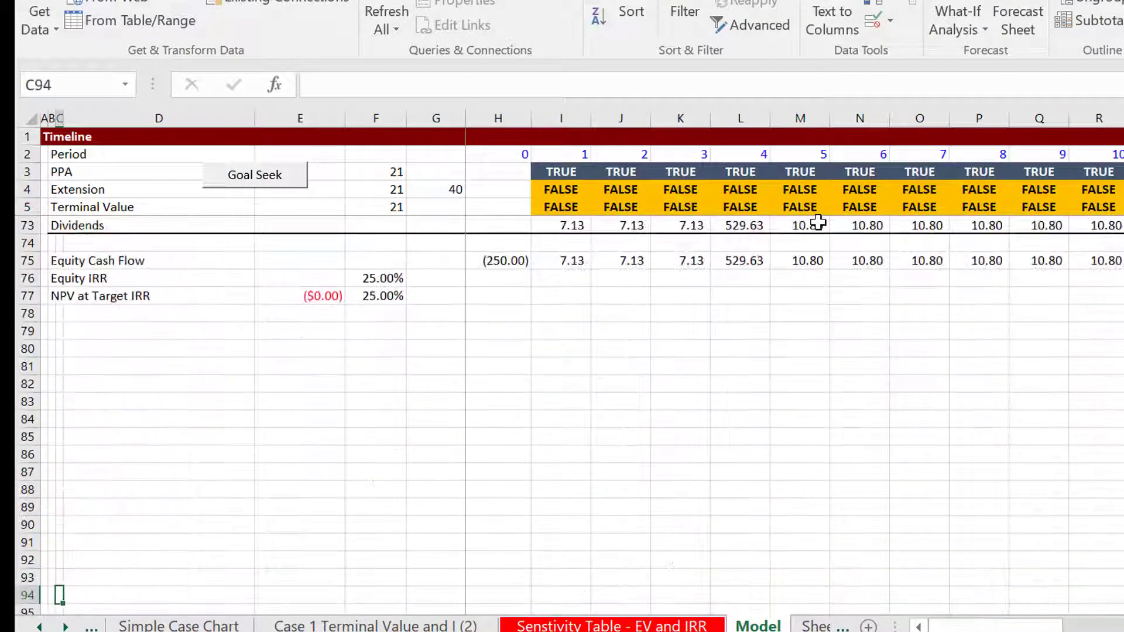
key(Page_Up)
key(Page_Up)
key(Page_Up)
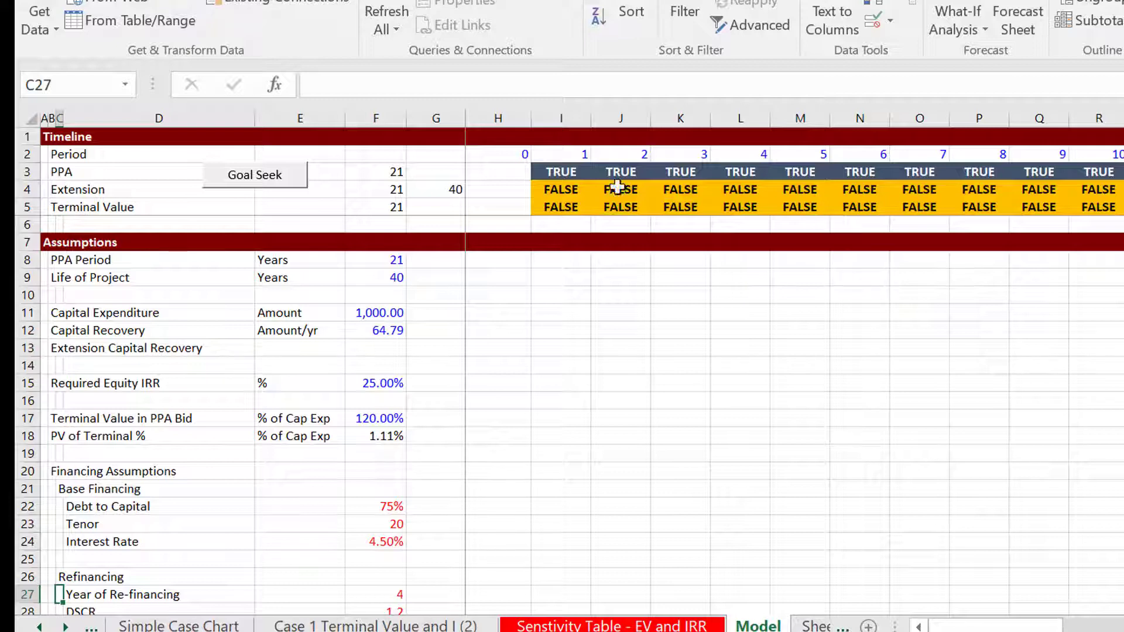
click(582, 465)
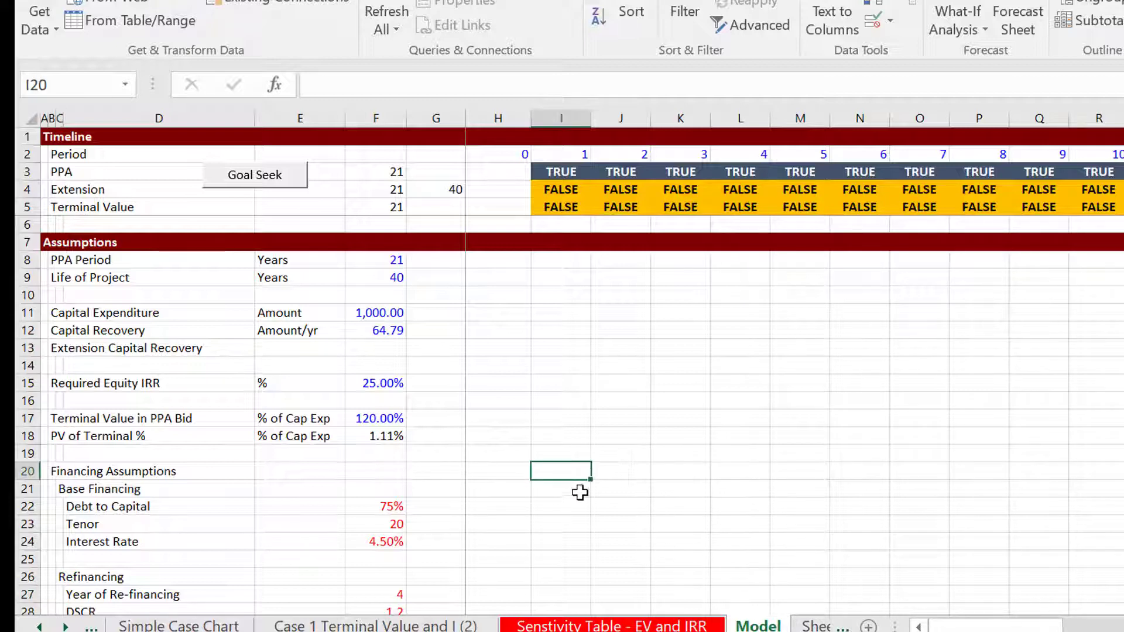